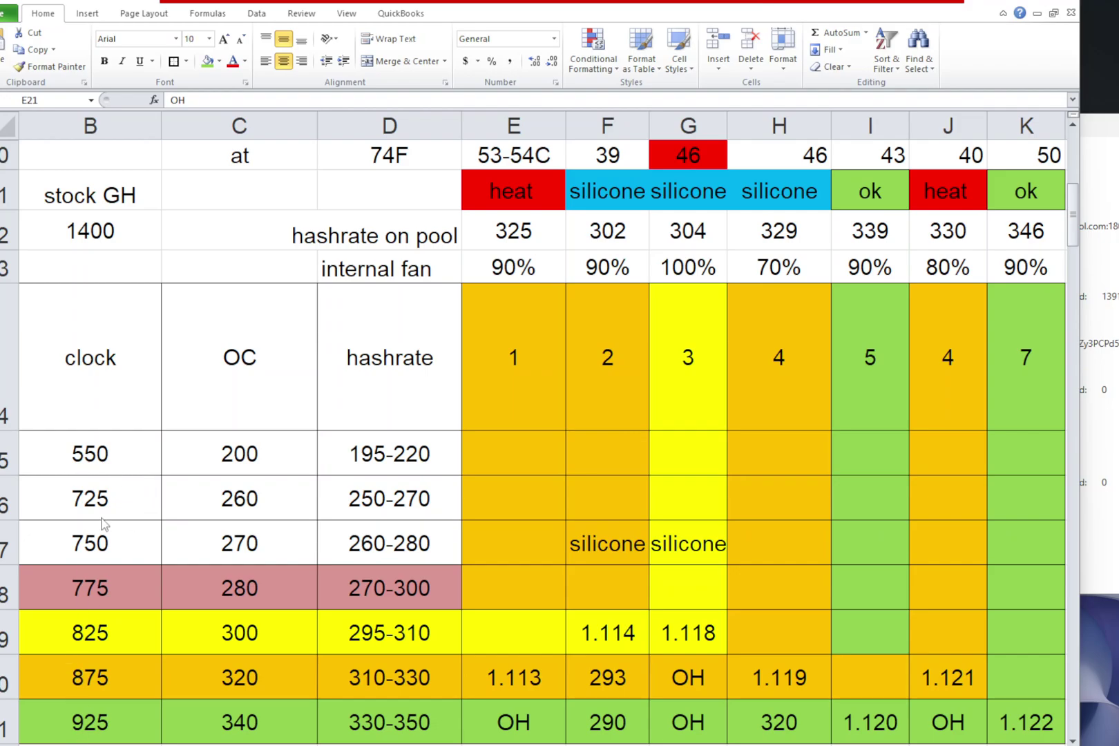
Move IceRiver Monitor lower-left, review the KS0PRO chips at 925000000 clock and 345G, then return to Excel.
key(alt+Tab)
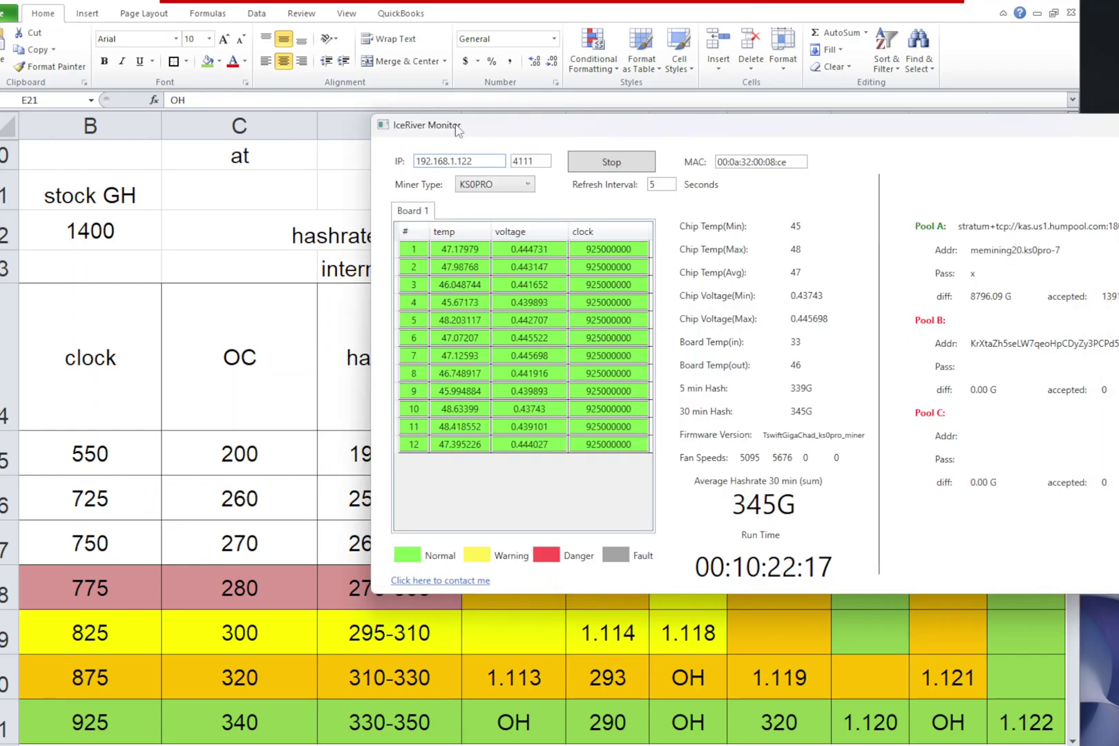
drag(534, 132, 386, 164)
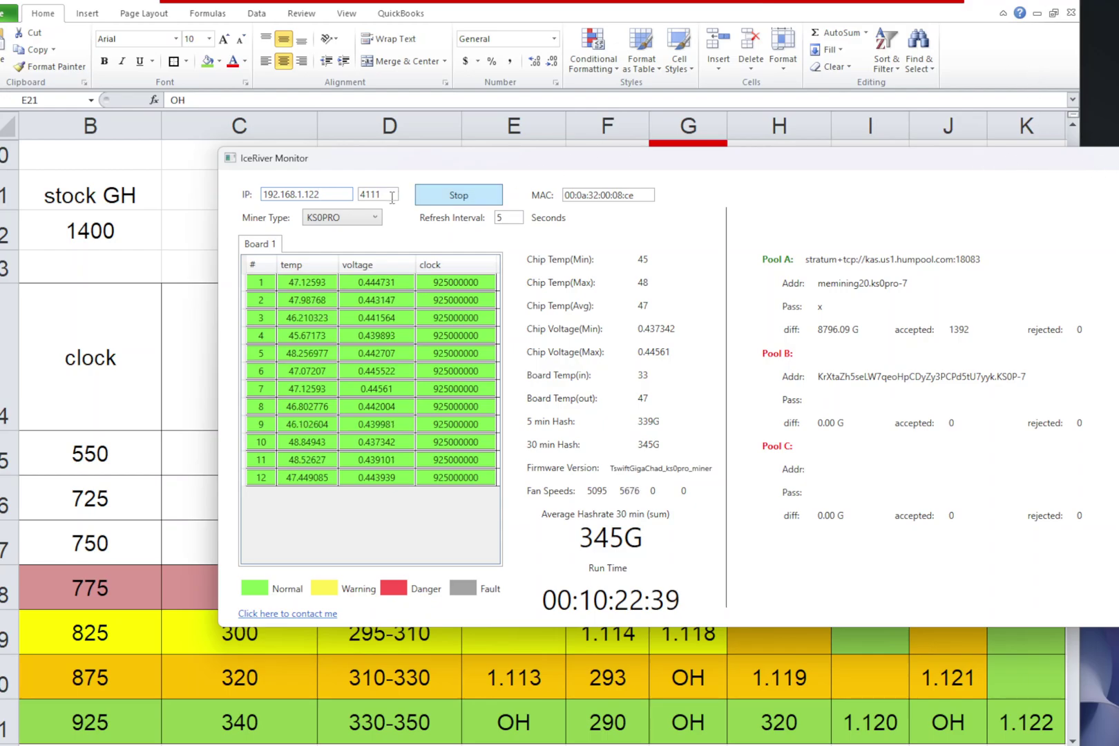
click(376, 218)
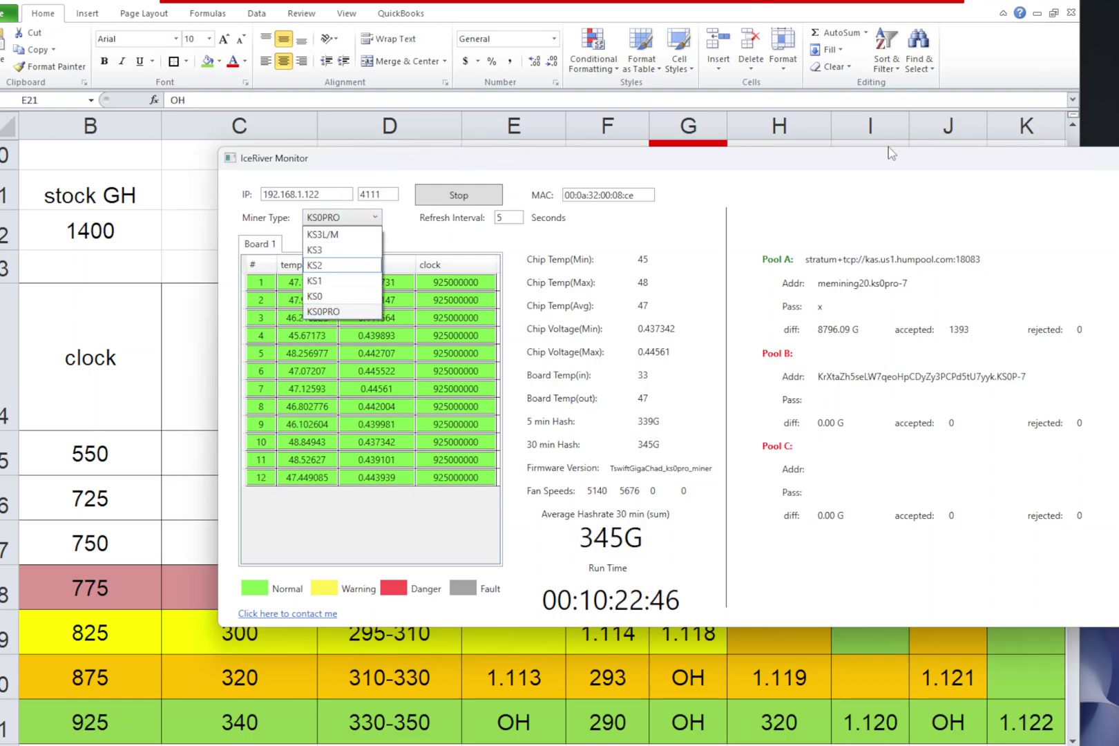
click(1013, 67)
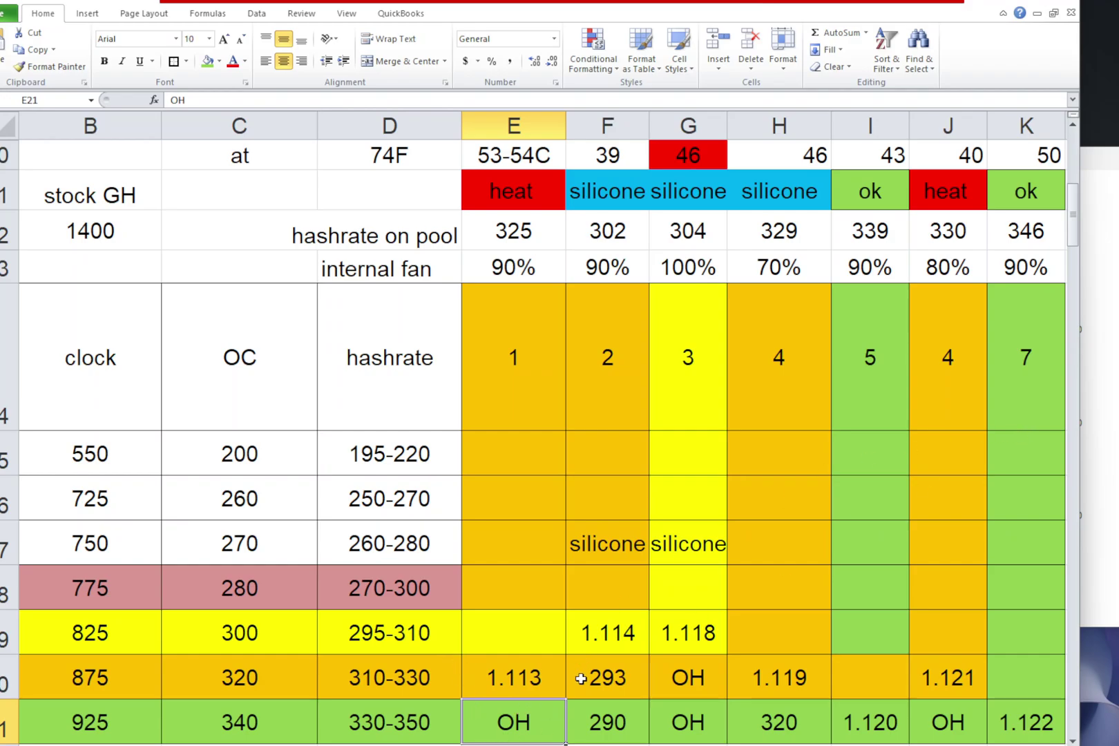
Check the 875-clock results 1.113 and OH in E20–E21, then move IceRiver Monitor to the top-left.
click(517, 680)
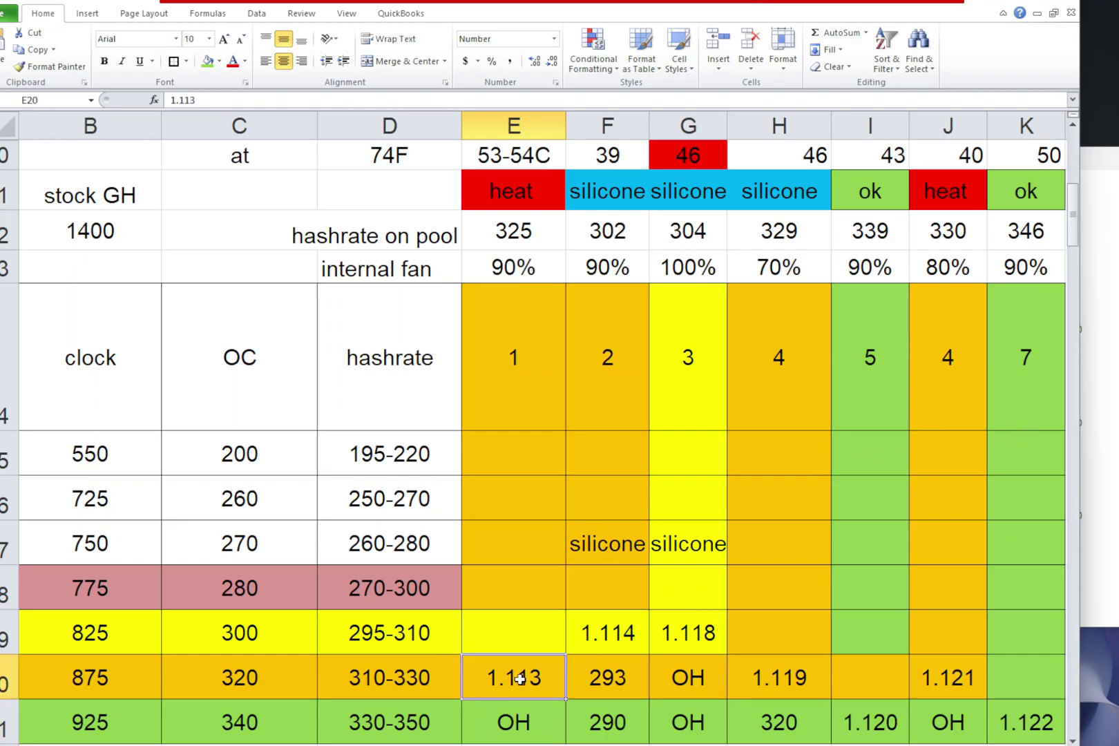
click(524, 715)
click(529, 678)
click(1098, 297)
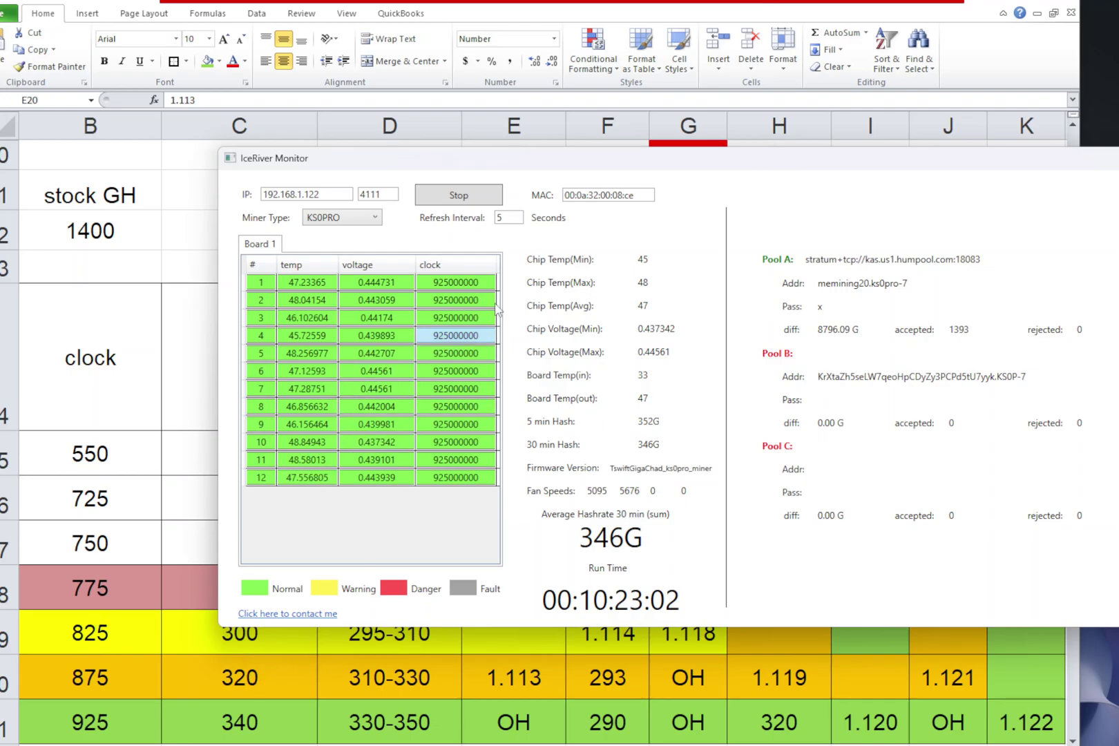
drag(454, 165, 262, 146)
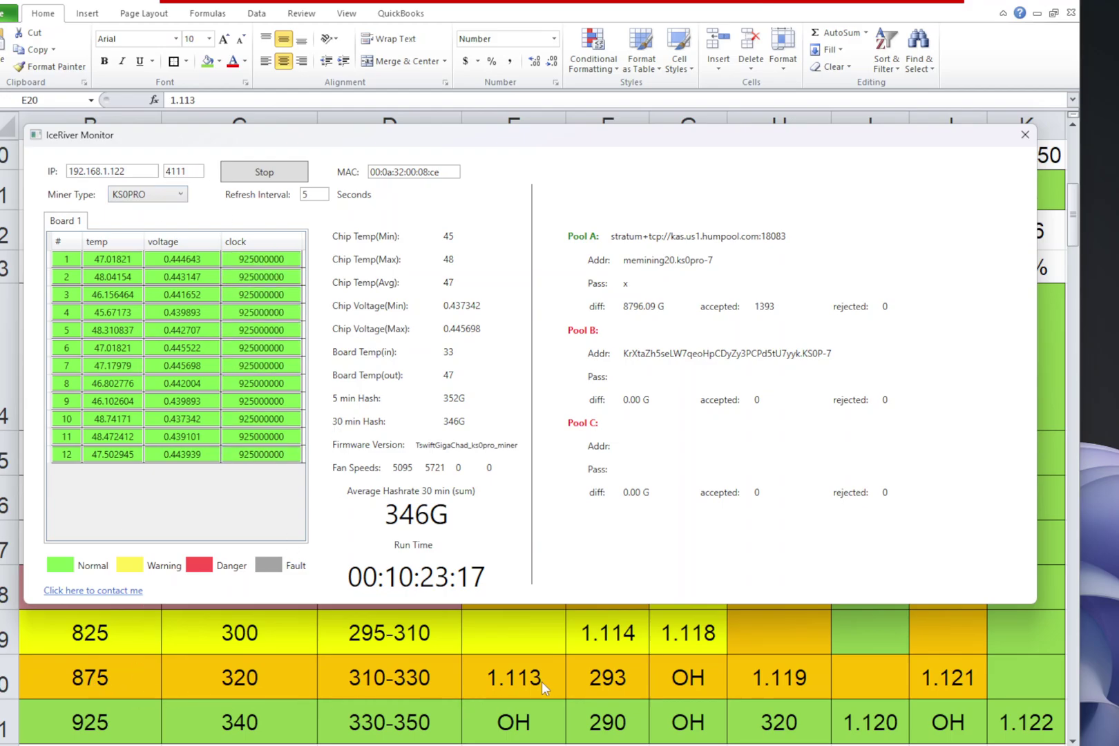
Reconnect IceRiver Monitor to 192.168.1.113, check its 875000000 clock chip readings, then return to Excel.
click(150, 173)
key(BackSpace)
key(BackSpace)
text(13)
click(276, 179)
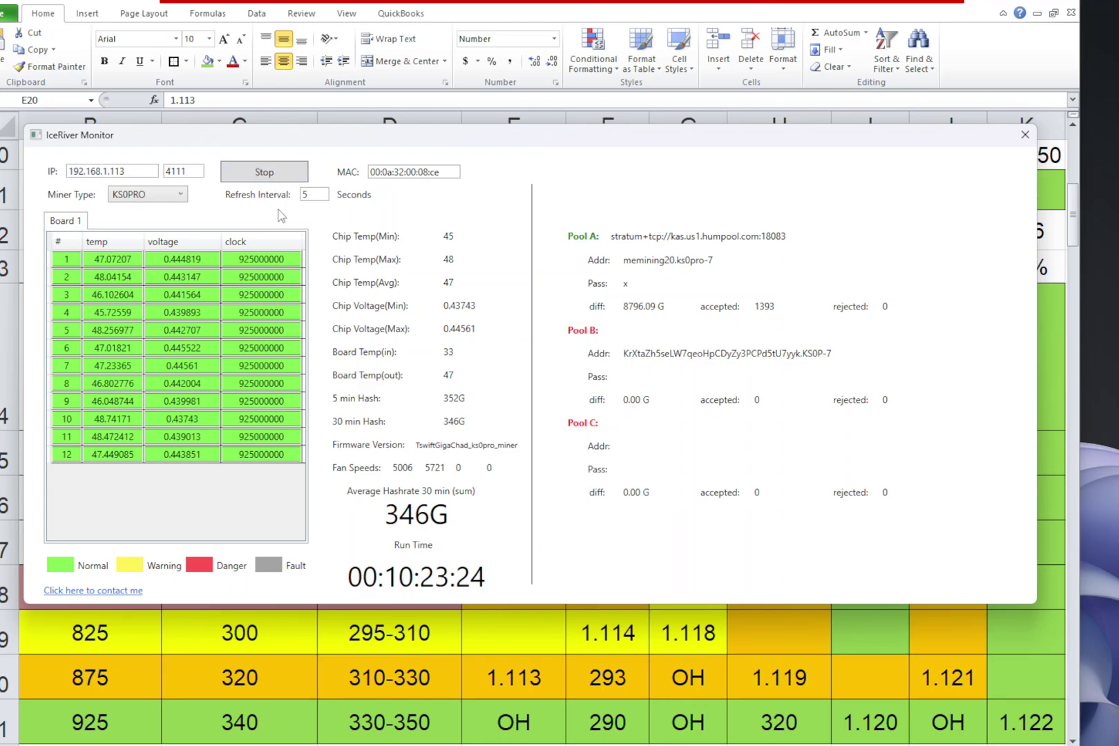
click(261, 294)
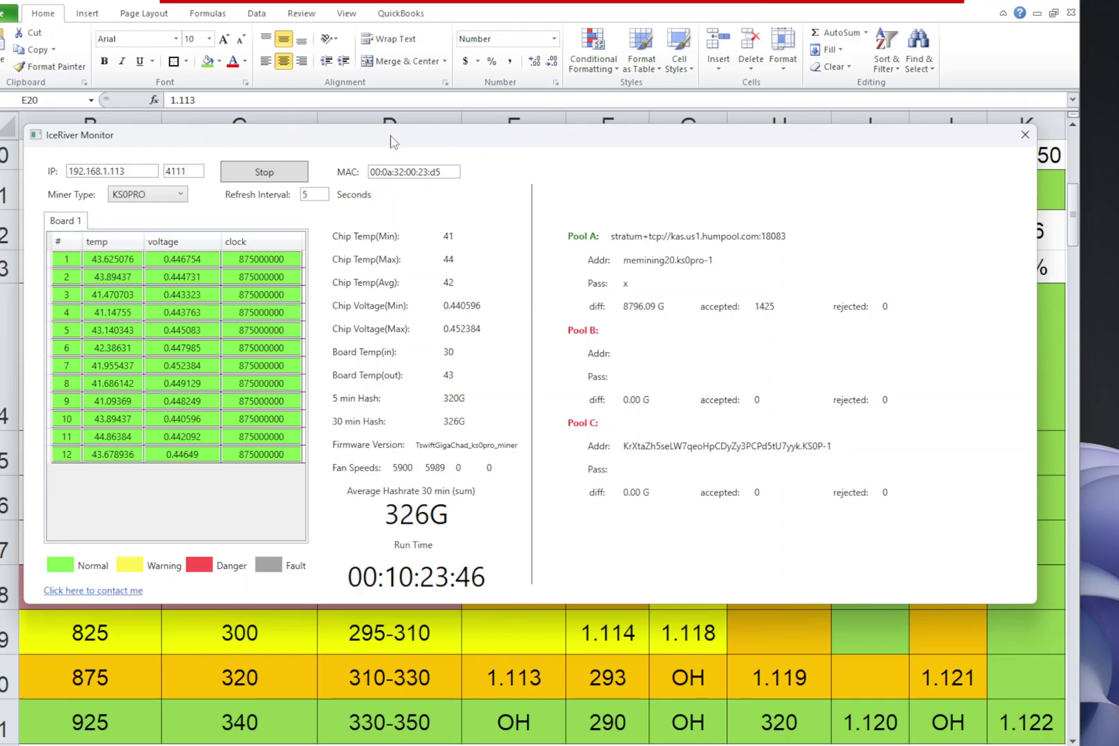
drag(400, 143, 565, 161)
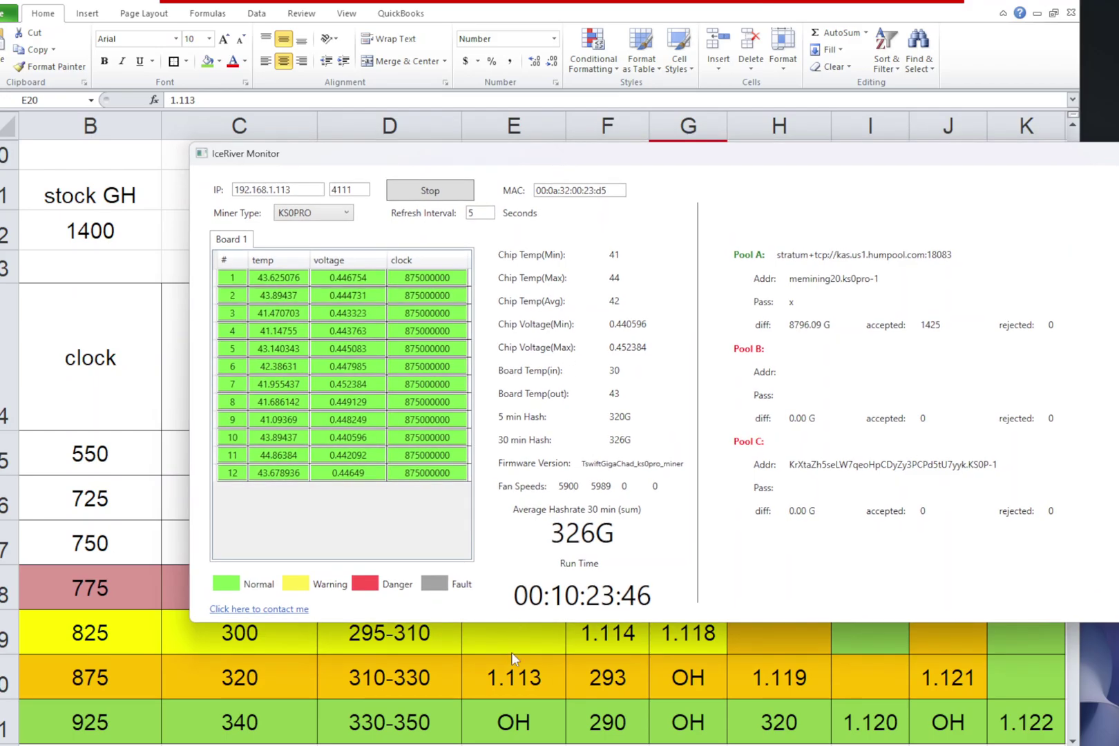
click(512, 656)
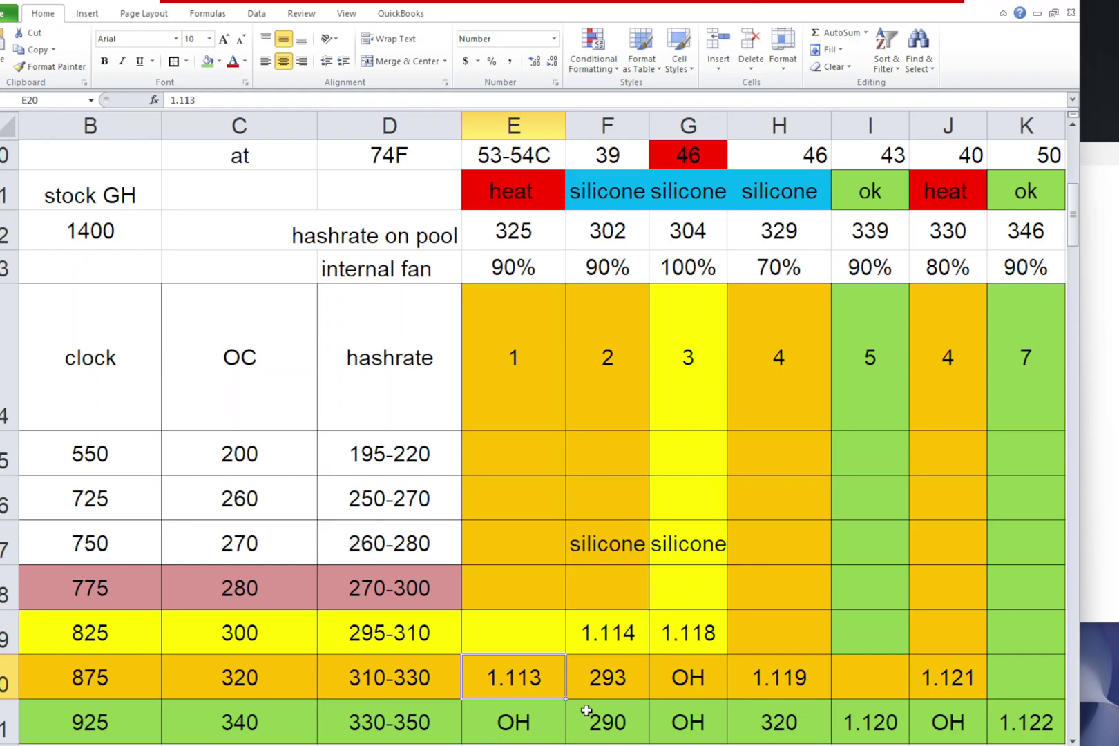
click(935, 723)
click(668, 719)
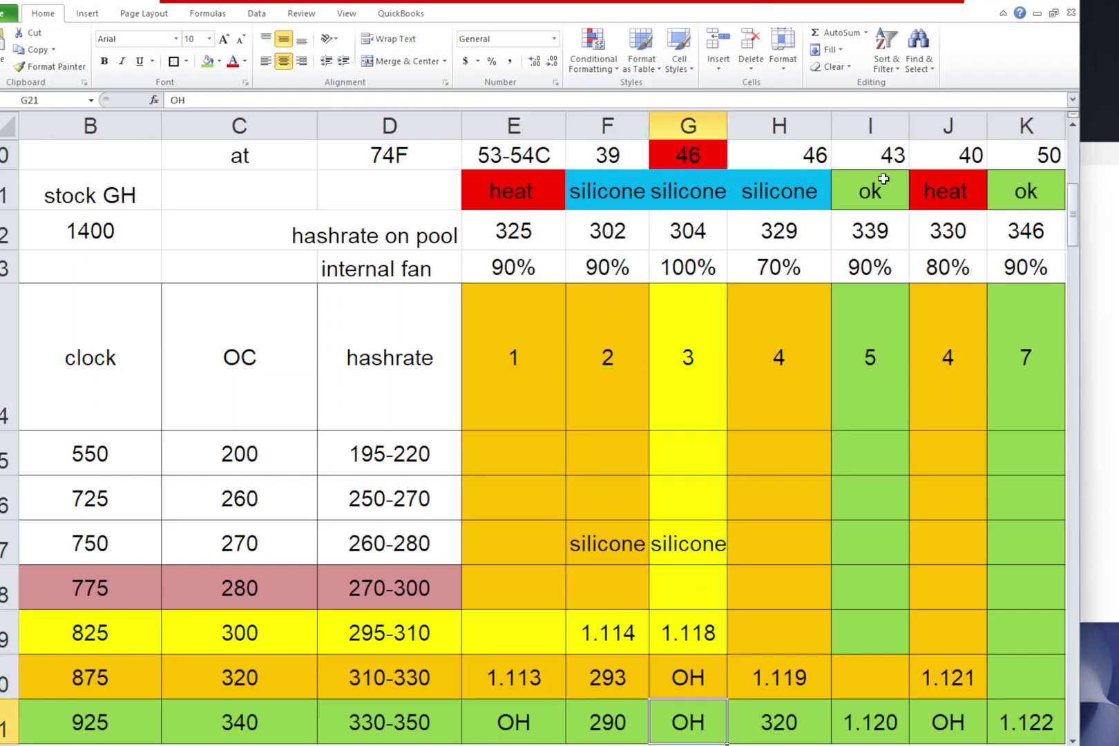
click(951, 192)
click(686, 153)
click(497, 193)
click(524, 678)
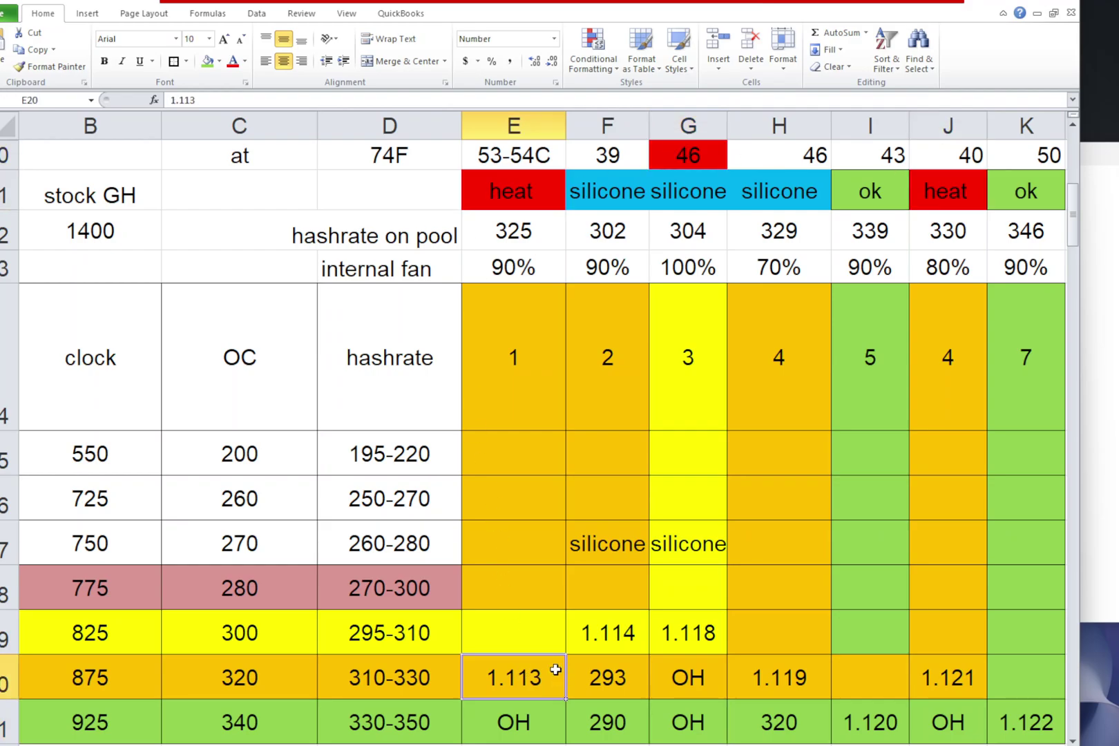
click(782, 686)
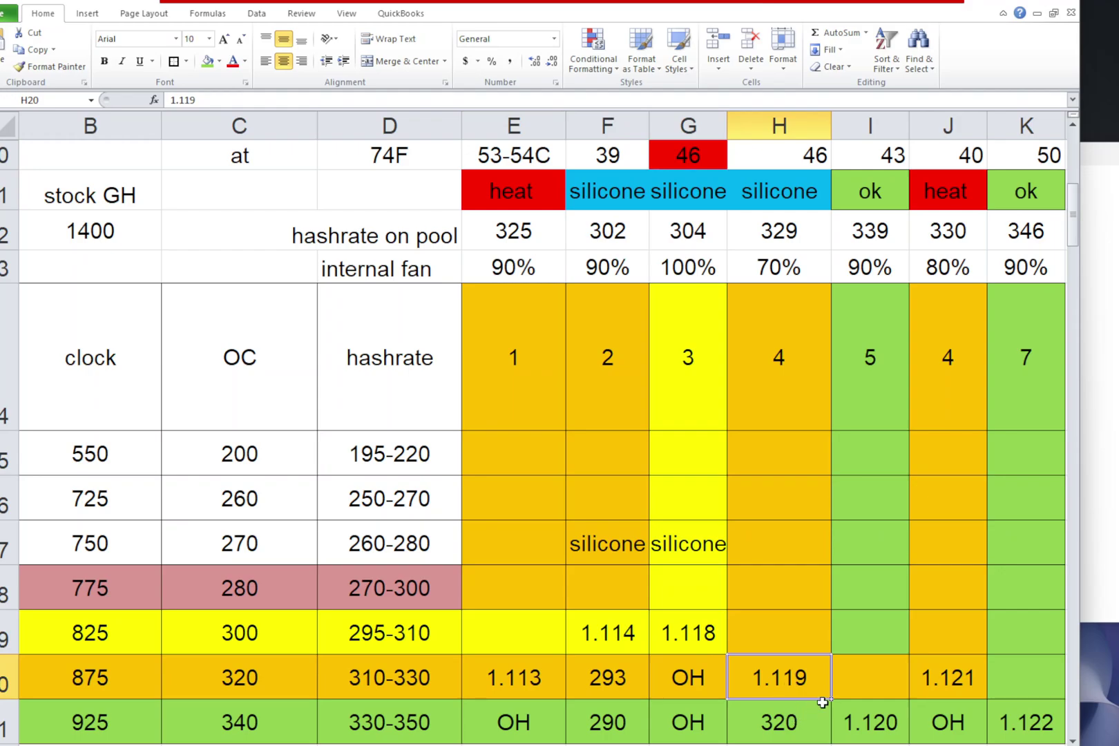
click(690, 677)
click(694, 724)
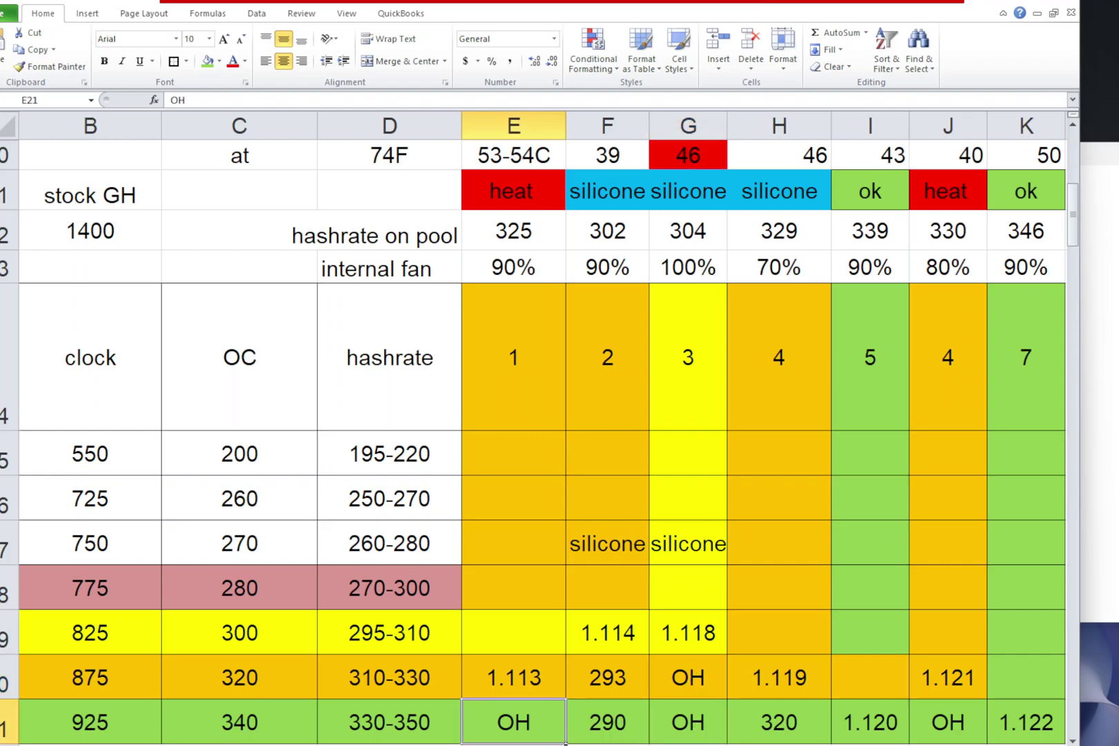
click(956, 718)
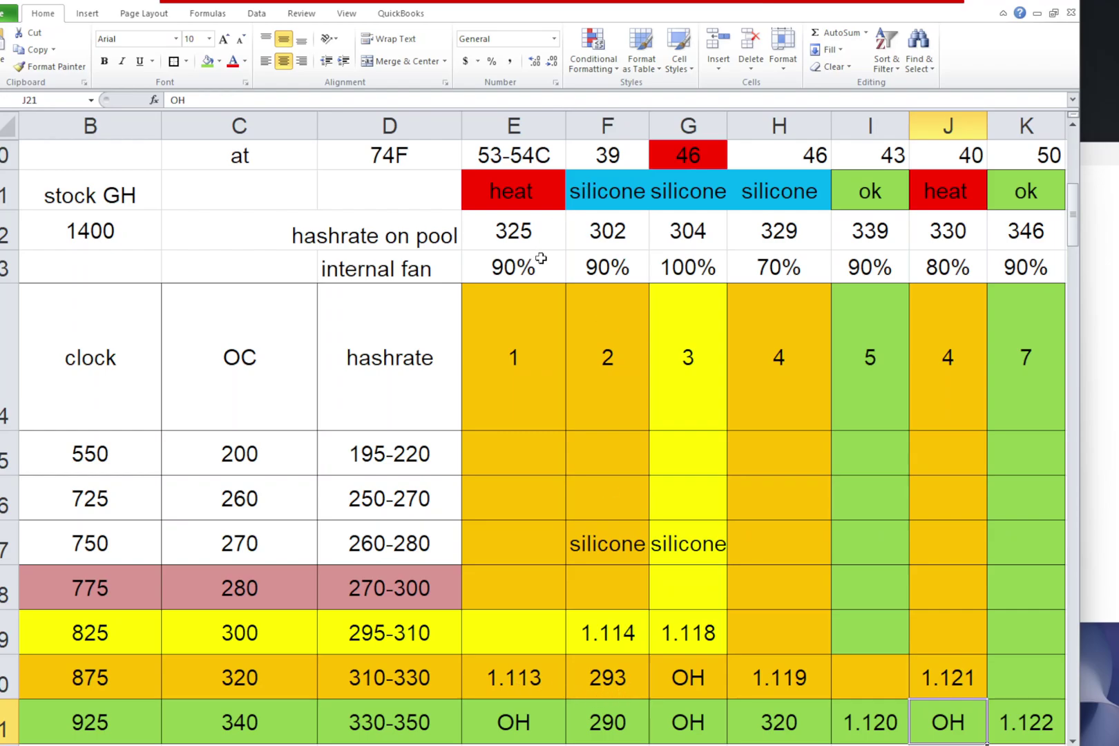
drag(1027, 270, 1027, 226)
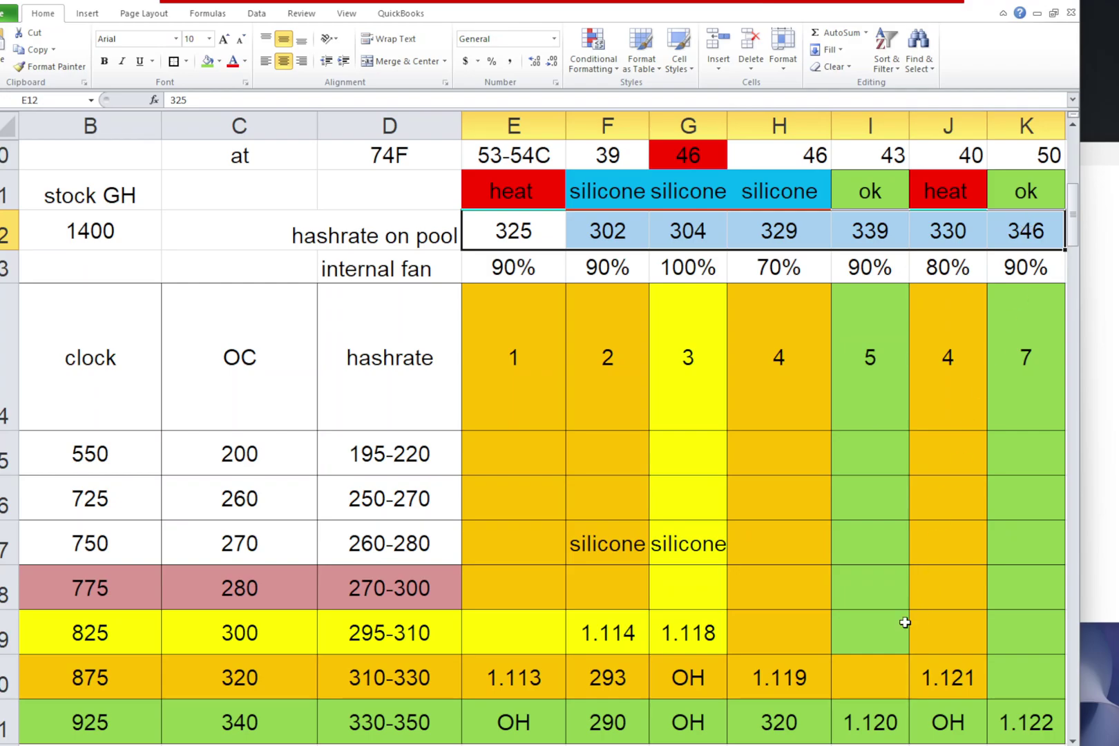
click(624, 636)
drag(624, 636, 673, 634)
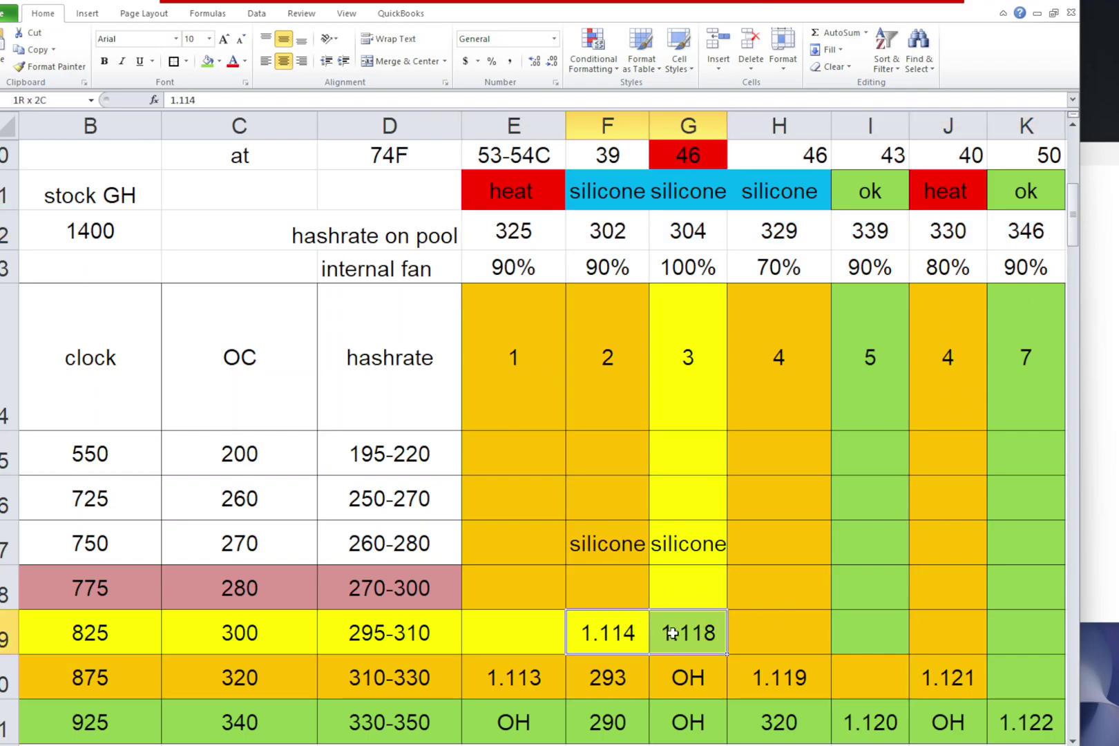
drag(639, 192, 763, 192)
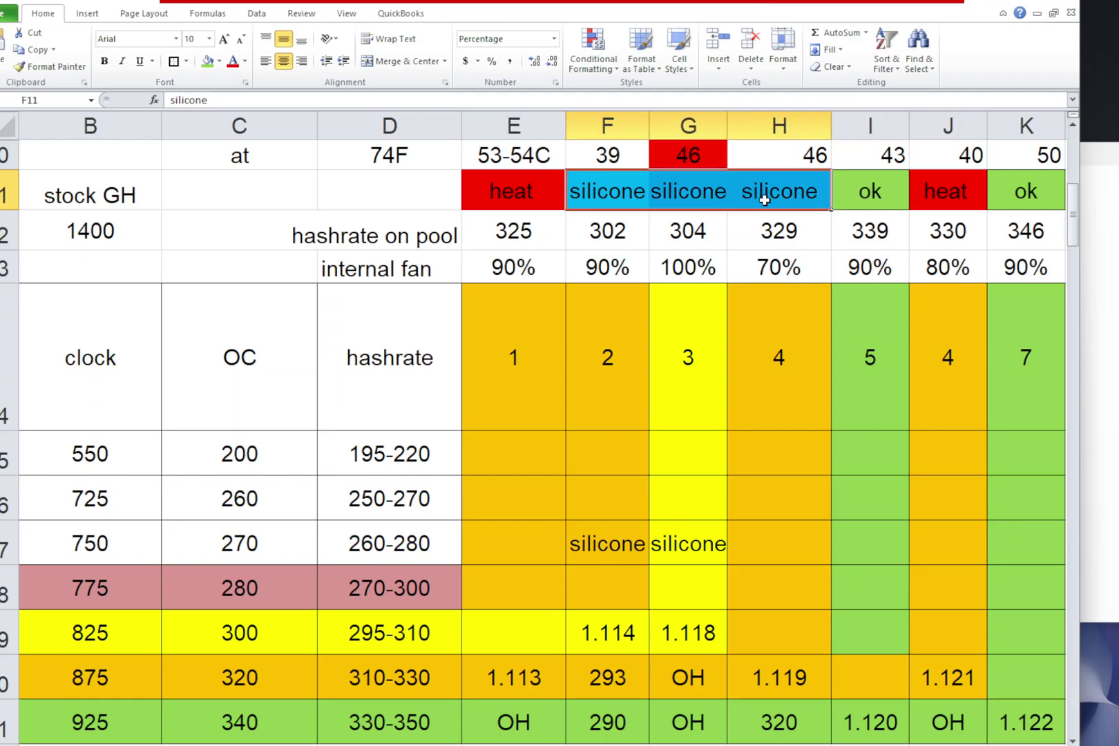
click(621, 674)
drag(621, 698, 612, 739)
click(612, 730)
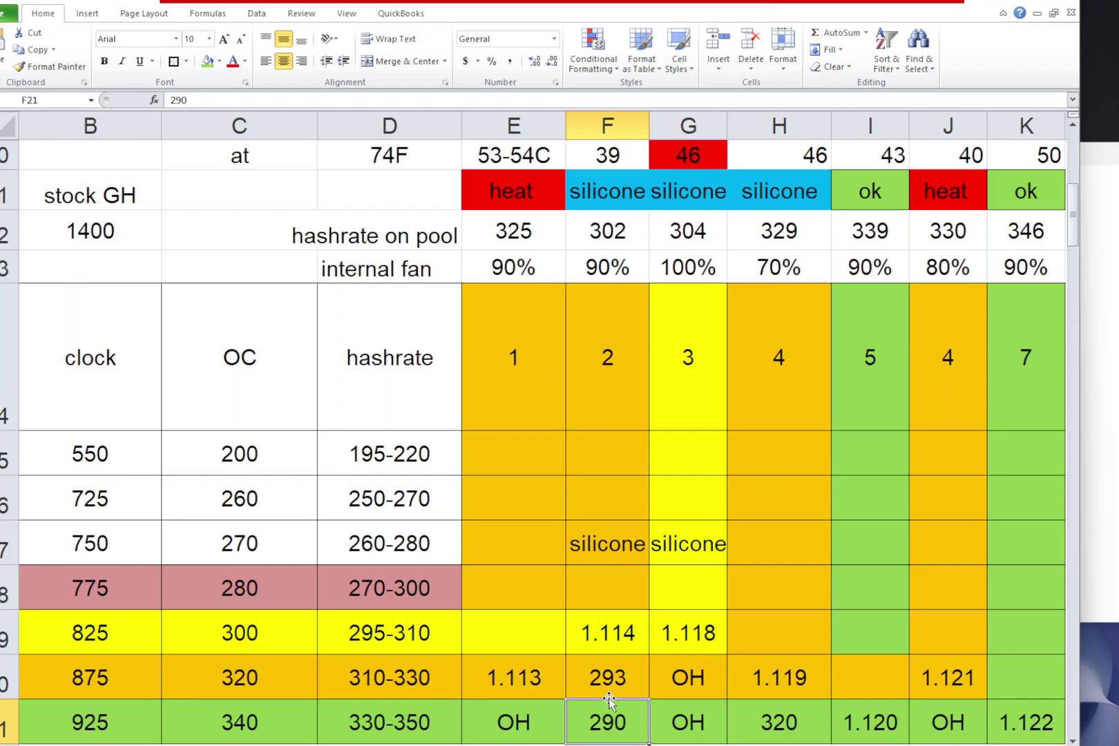
click(617, 677)
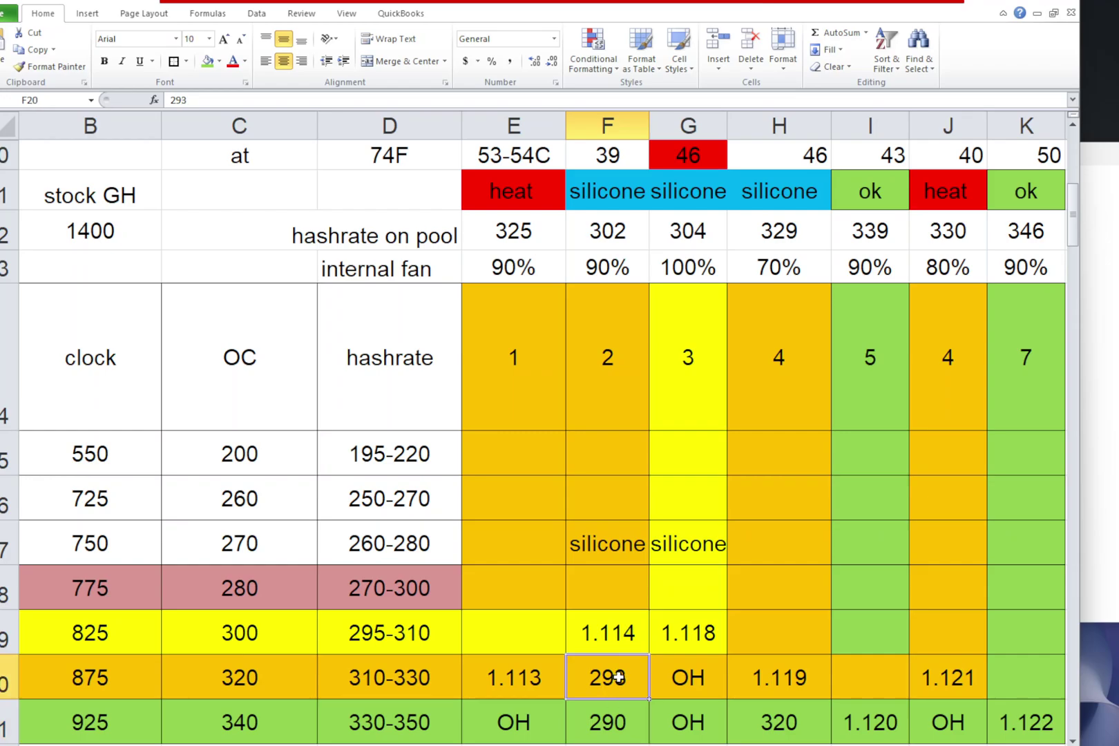
click(610, 723)
click(269, 727)
click(609, 722)
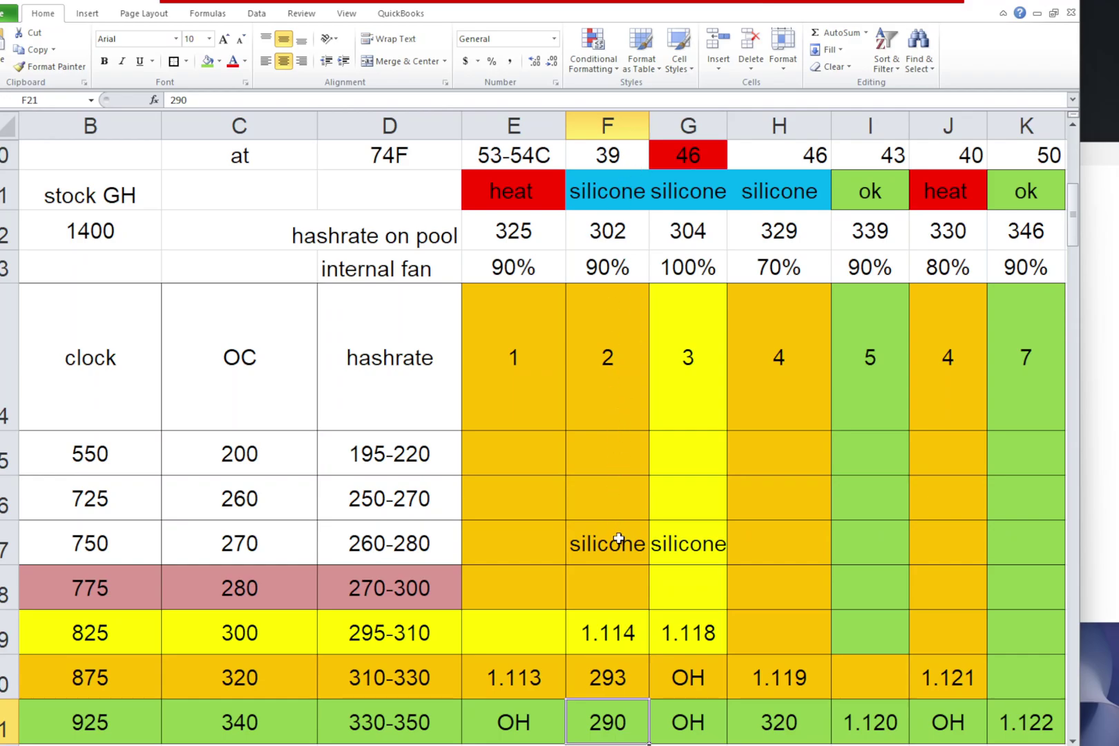
drag(618, 539, 672, 540)
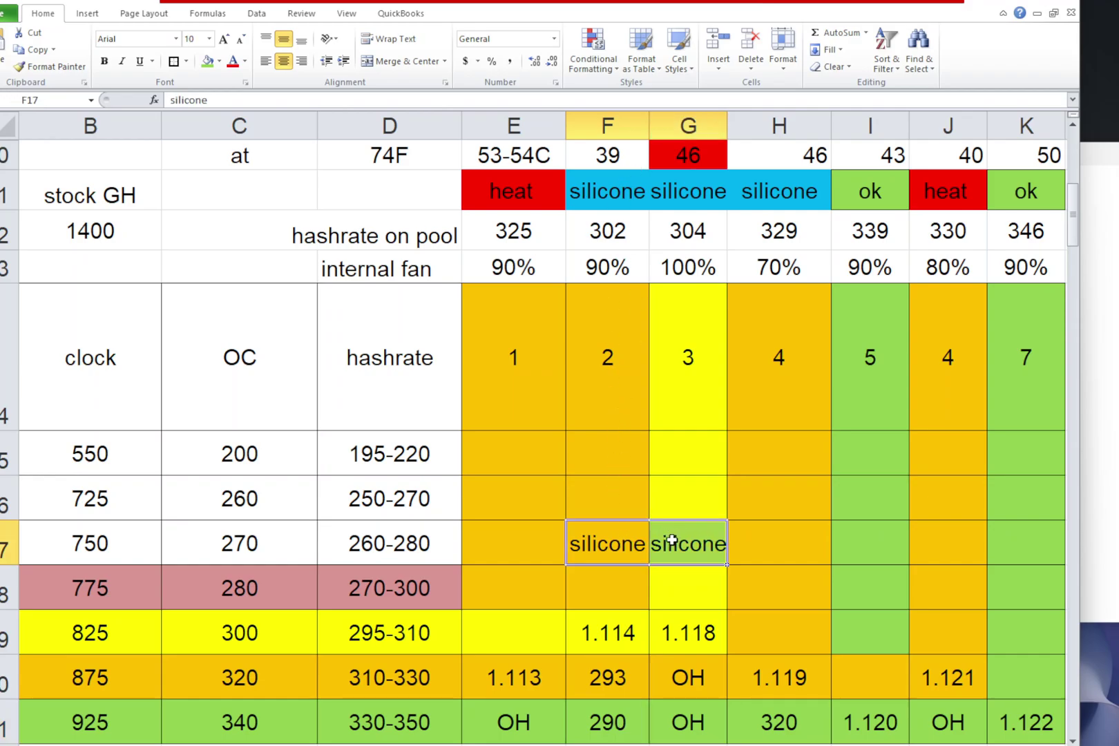
click(240, 580)
drag(589, 578, 665, 589)
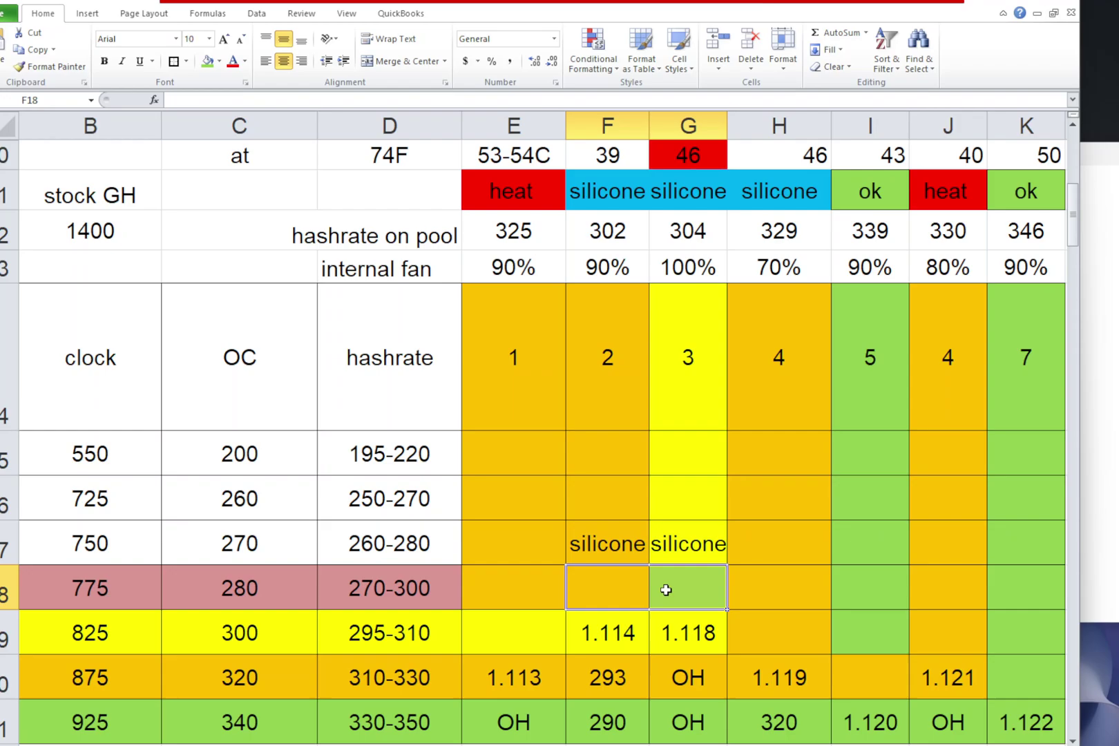
click(617, 588)
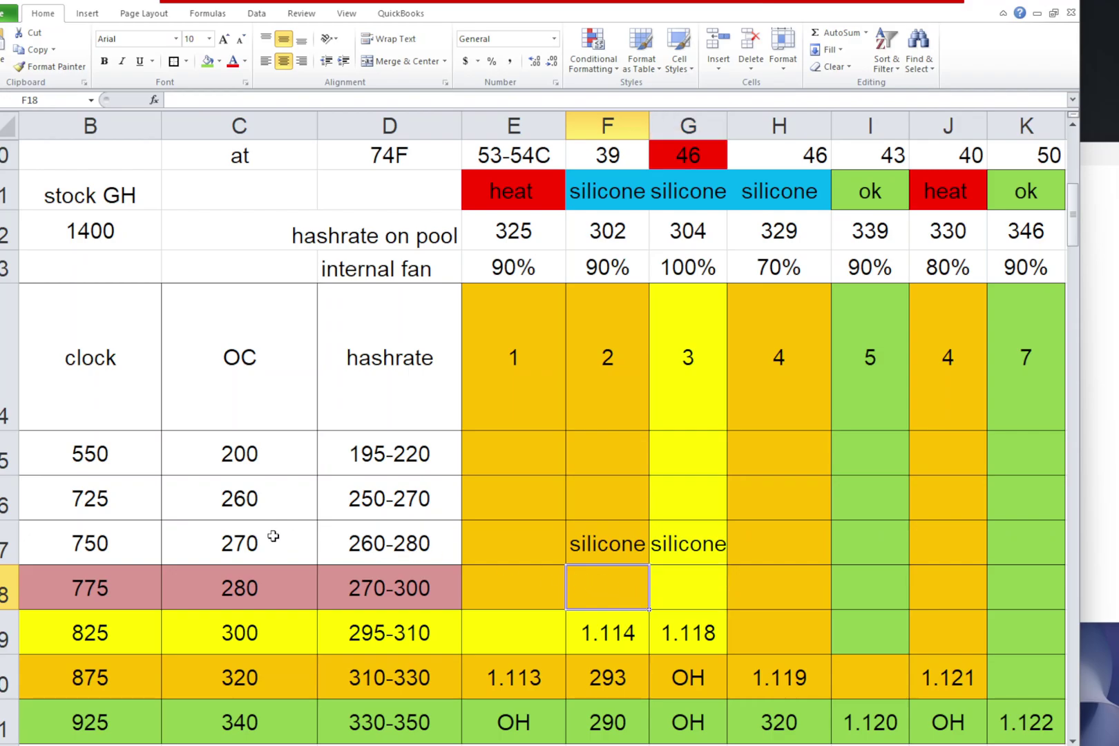
click(601, 541)
click(685, 536)
click(616, 551)
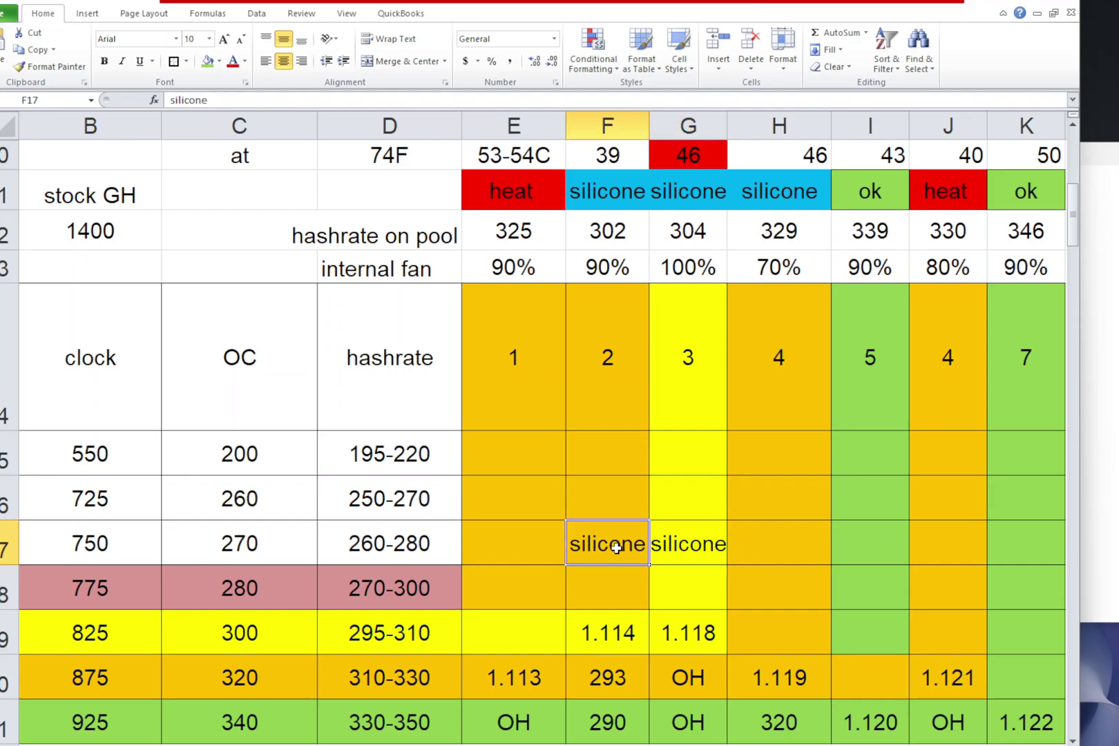
drag(614, 545, 661, 541)
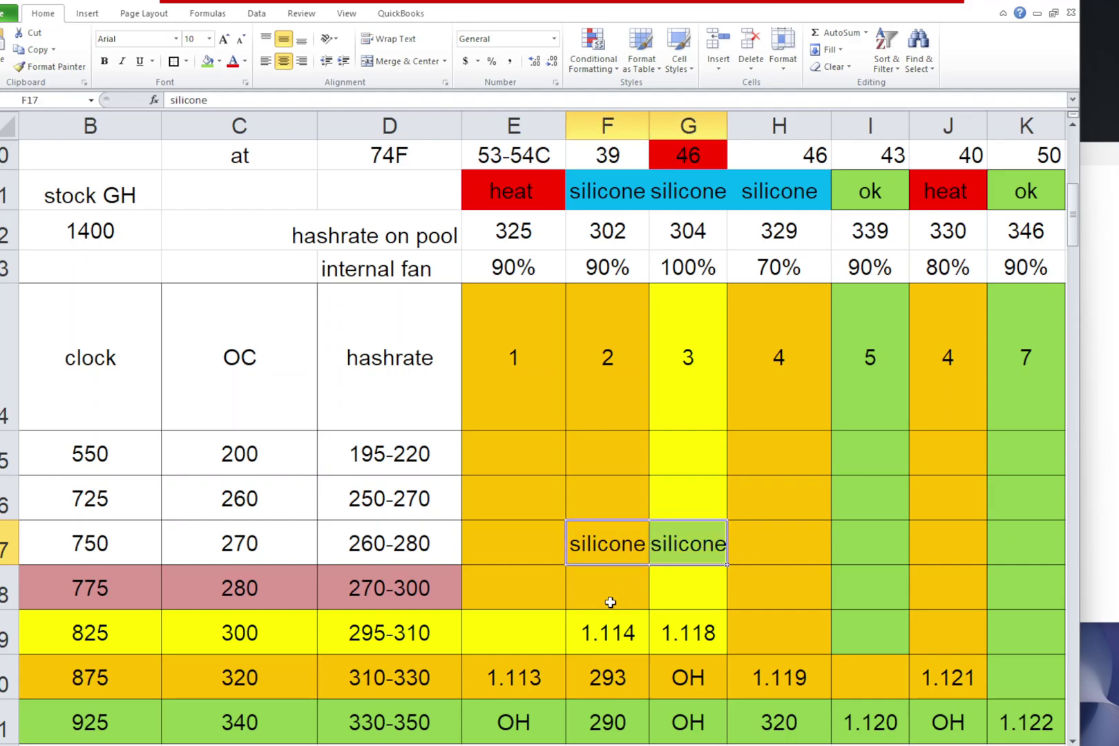
drag(613, 586, 675, 590)
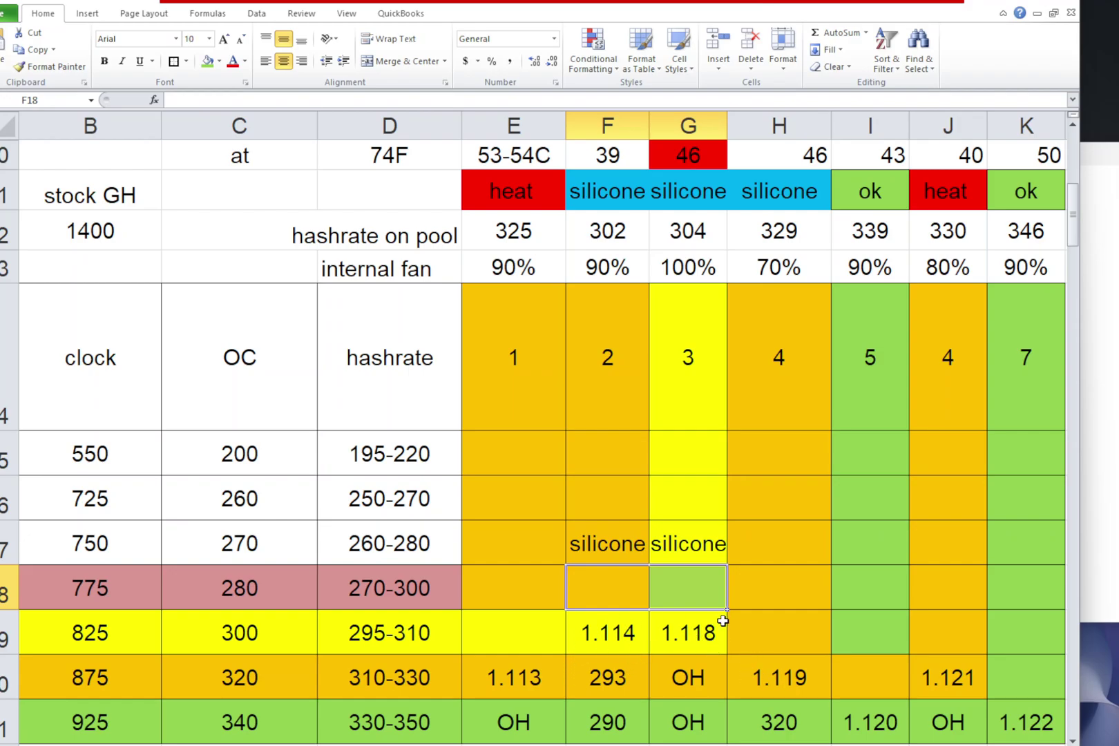
click(522, 685)
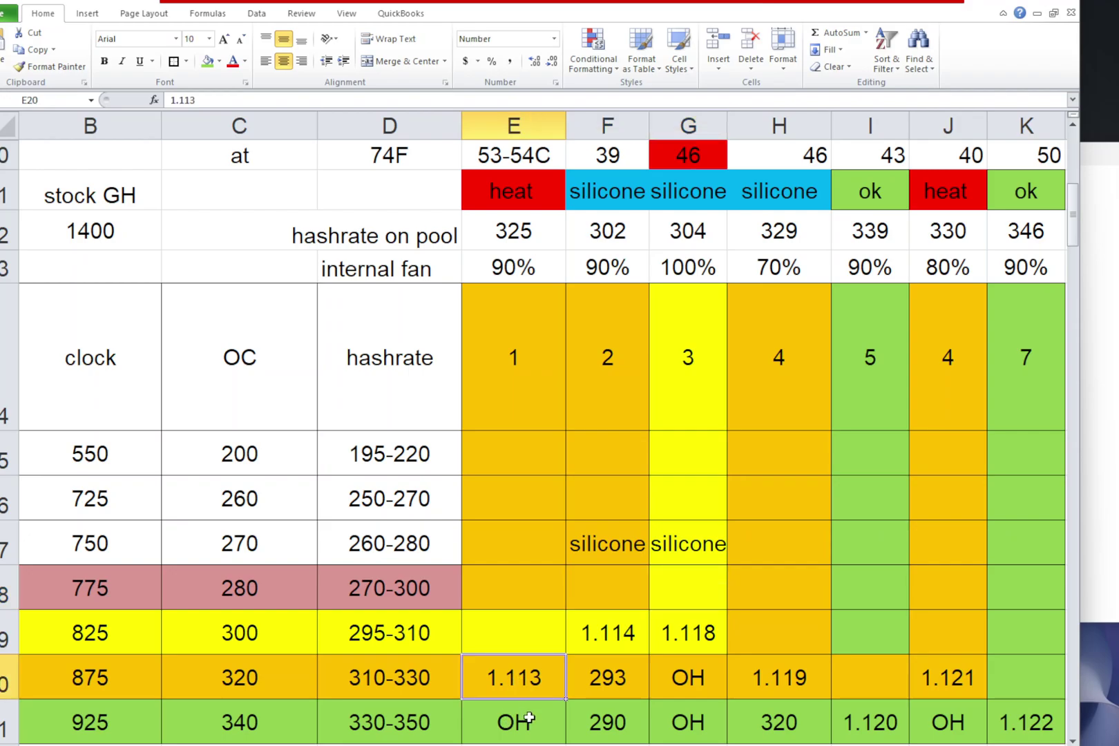
click(528, 718)
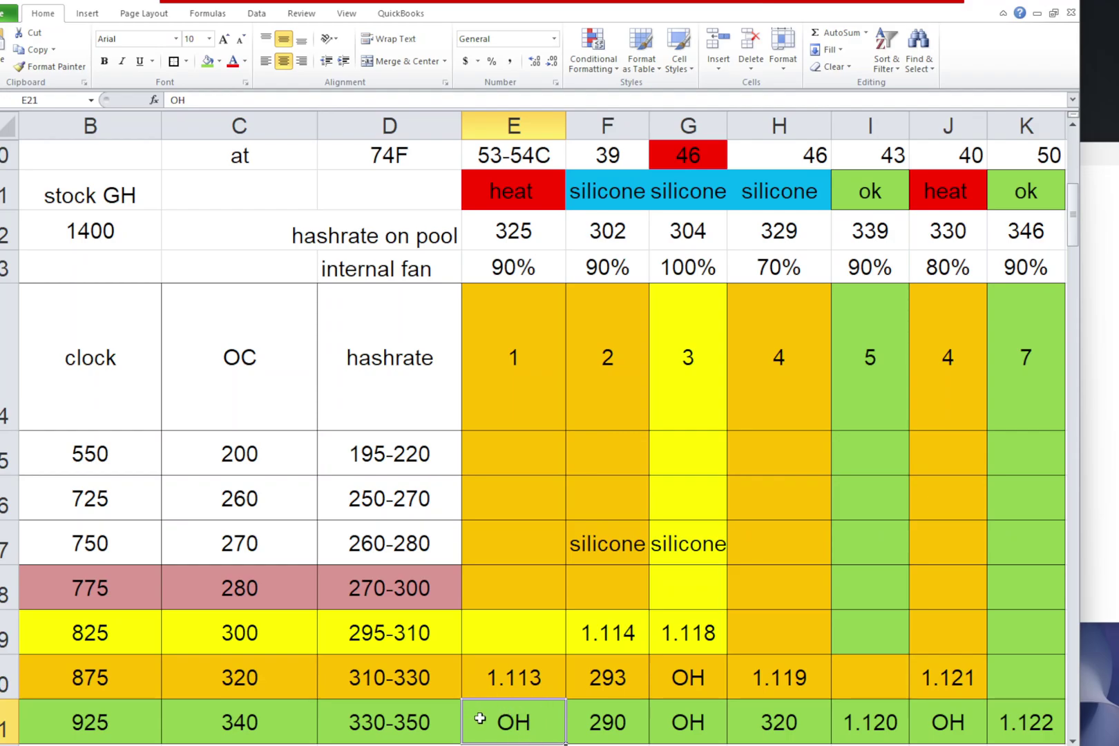
click(236, 723)
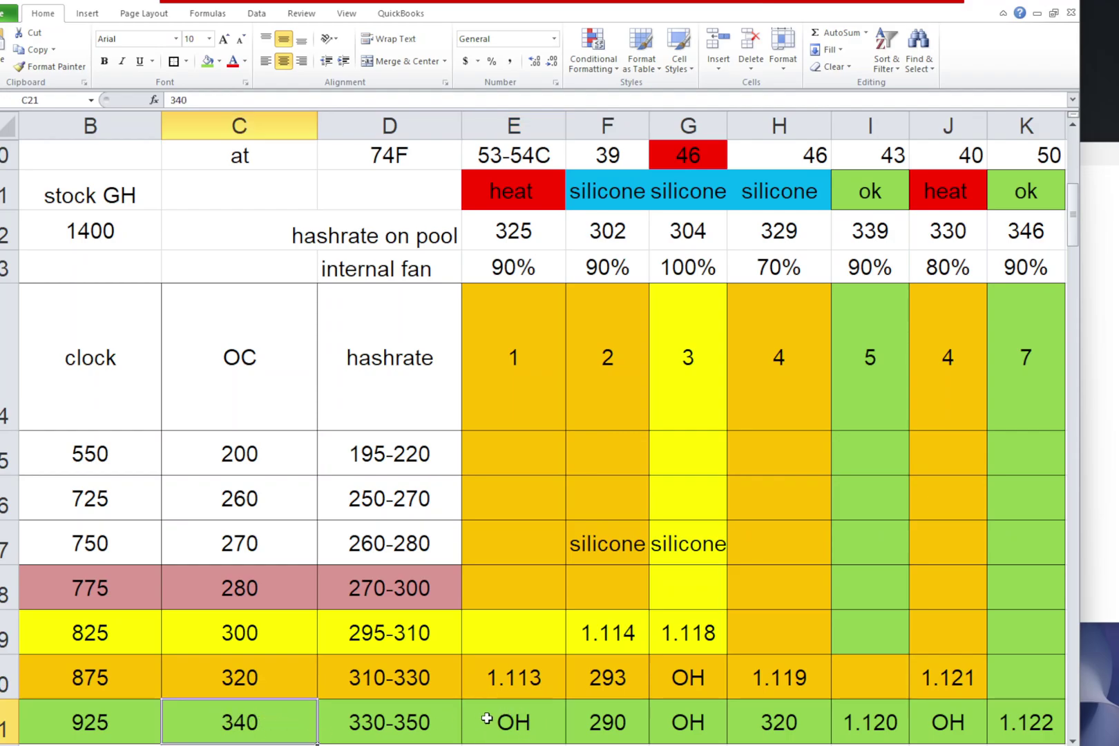
click(524, 720)
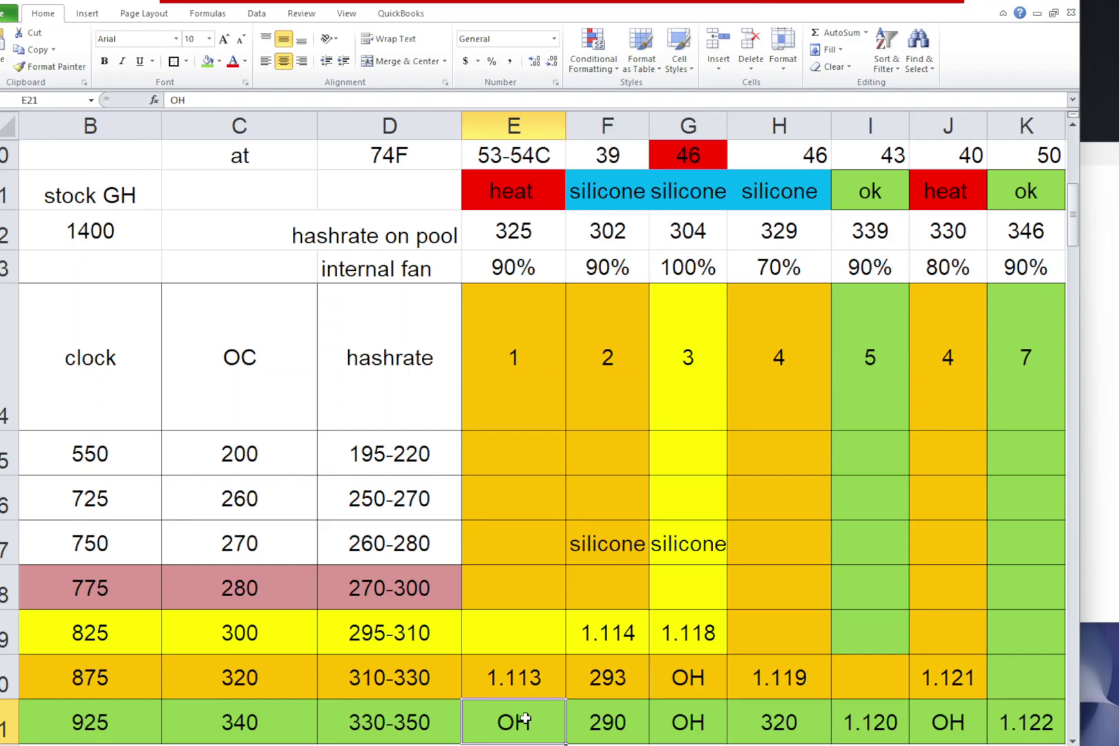
drag(697, 673, 702, 725)
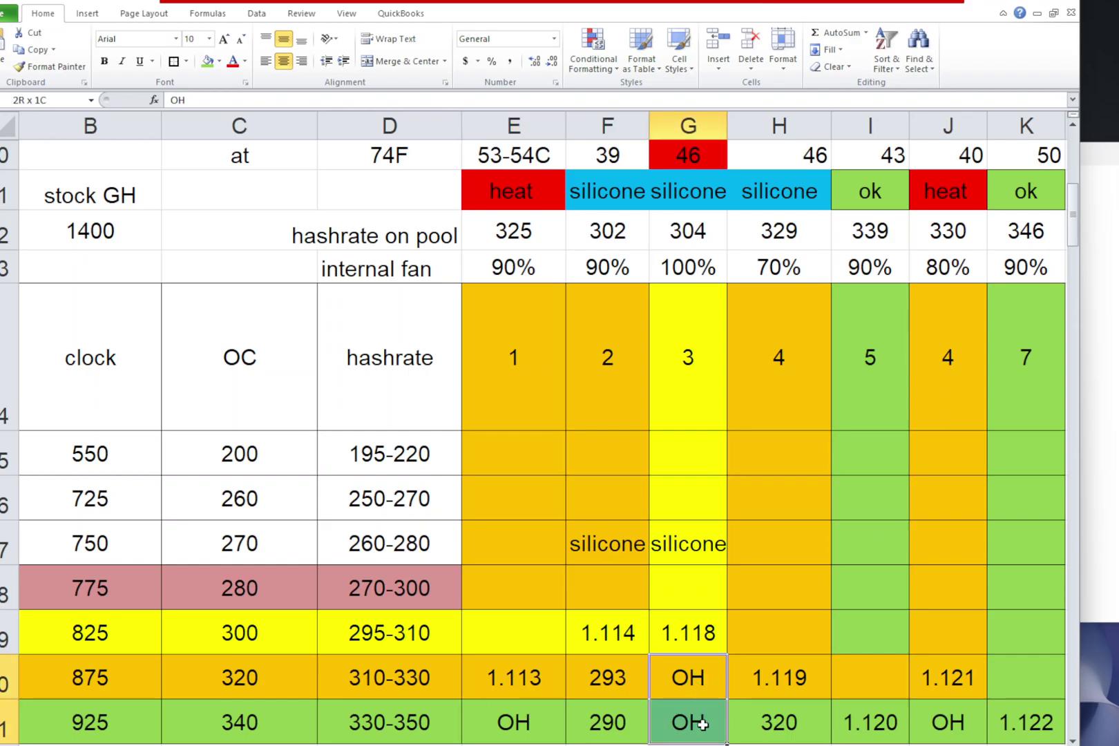
click(967, 728)
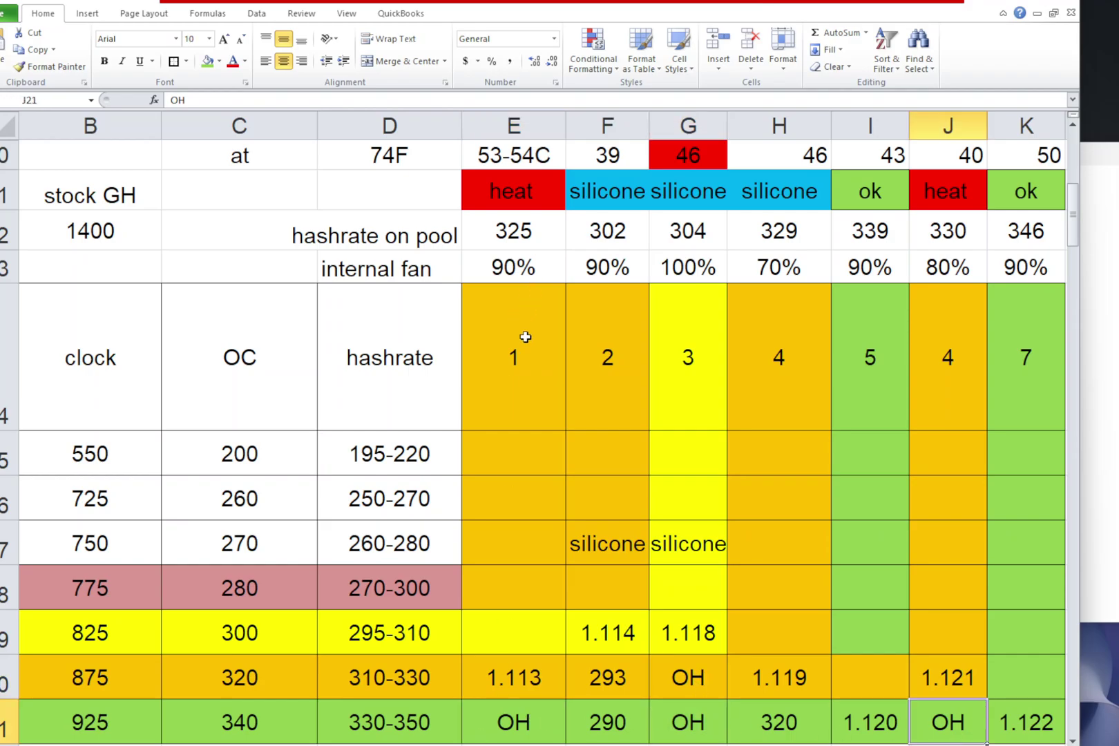
drag(527, 337, 514, 724)
click(522, 528)
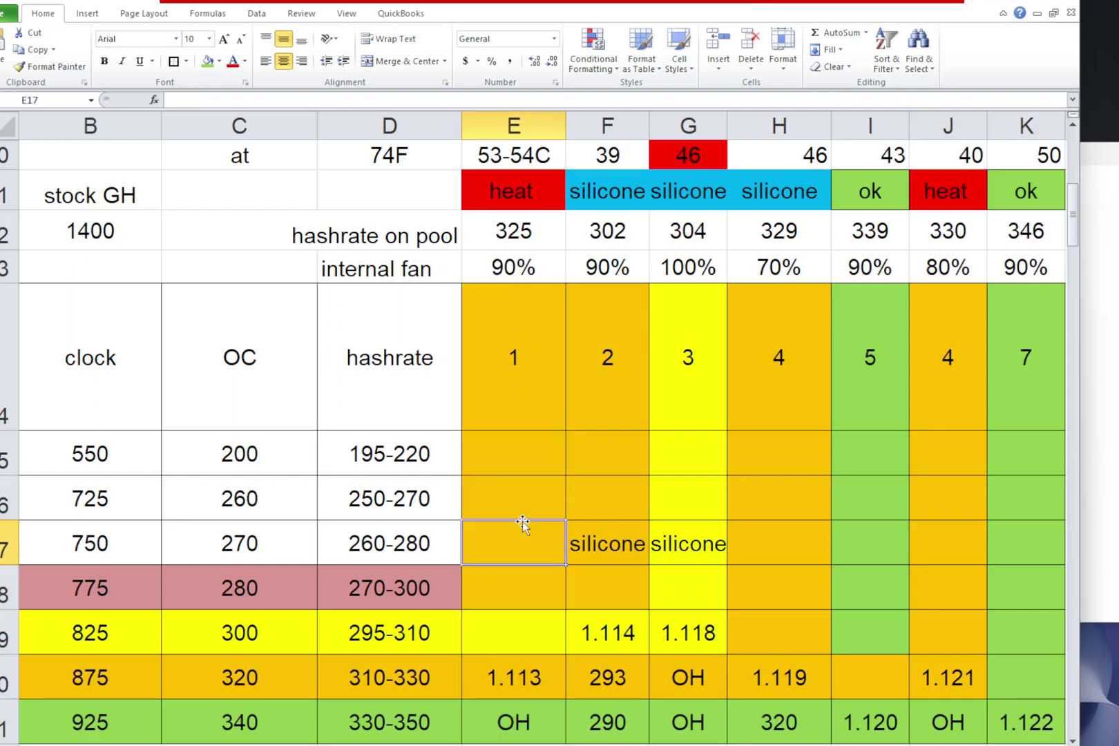
click(524, 468)
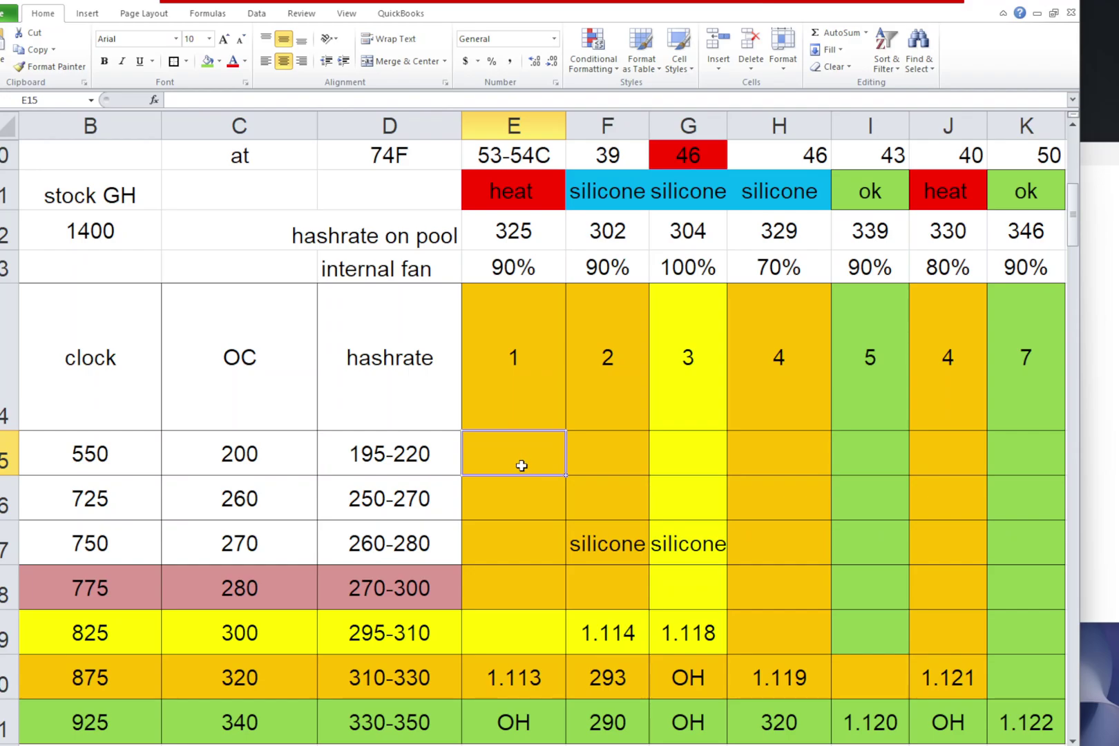
drag(522, 467, 504, 629)
click(795, 680)
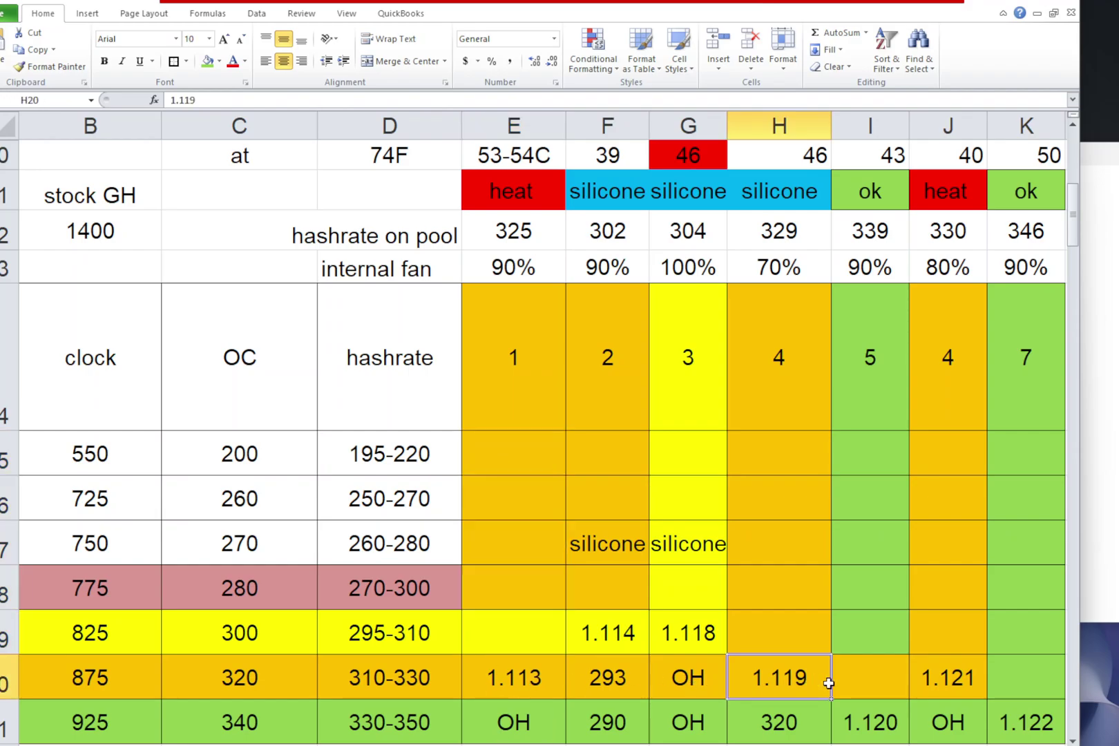
click(704, 677)
click(931, 676)
drag(695, 643, 701, 723)
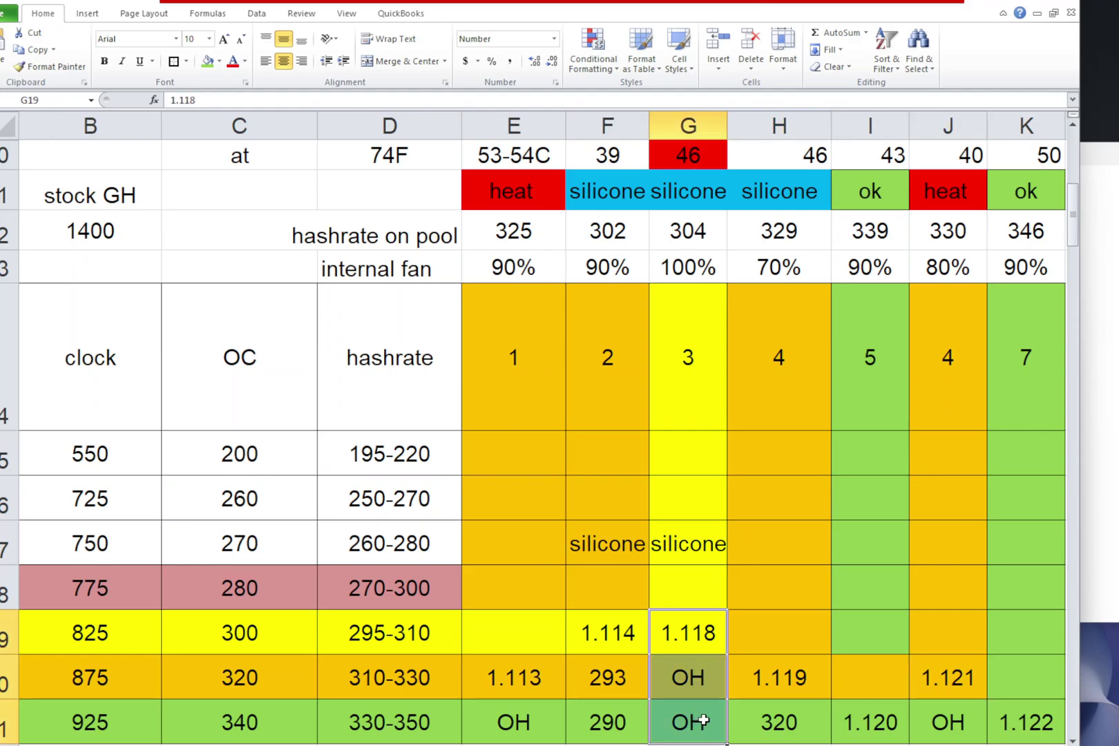
click(967, 682)
drag(967, 682, 951, 721)
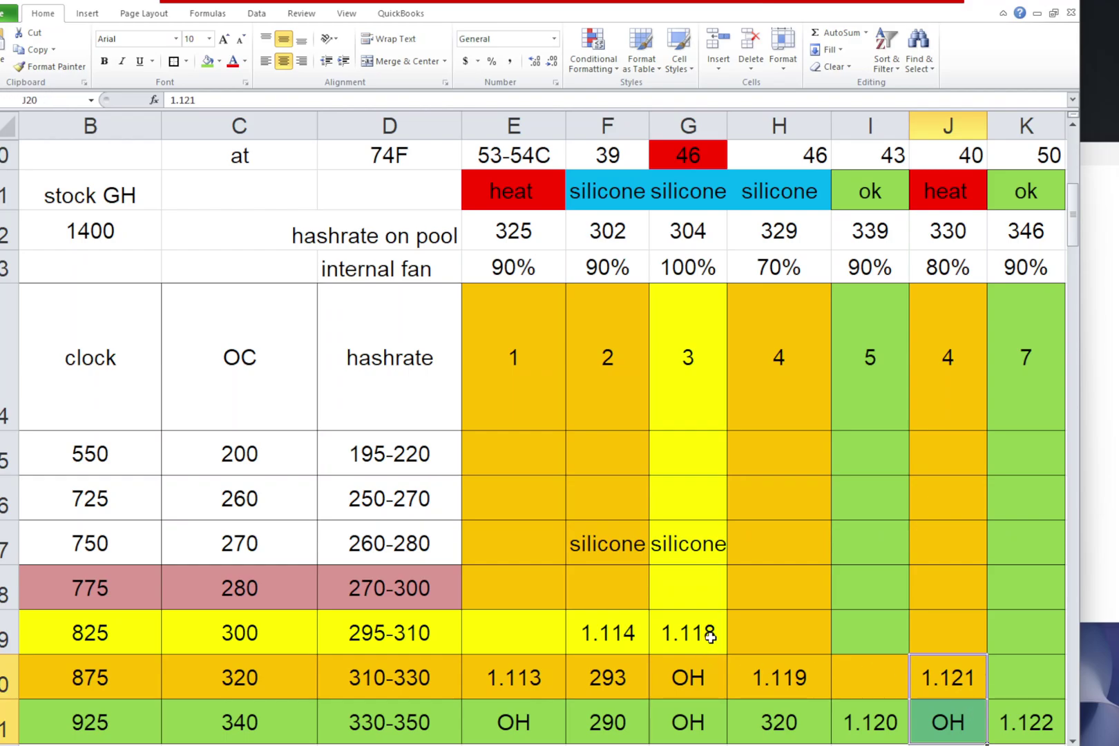
drag(711, 633, 701, 726)
click(947, 722)
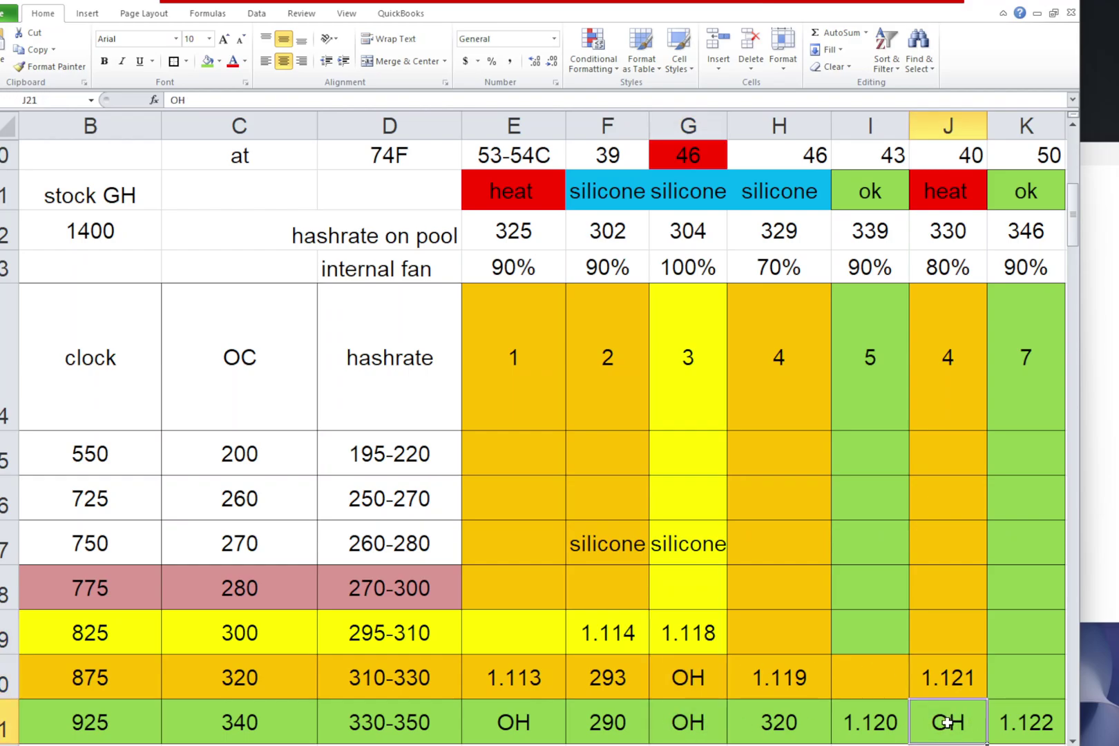
drag(682, 635, 690, 711)
drag(967, 679, 968, 714)
drag(691, 638, 709, 716)
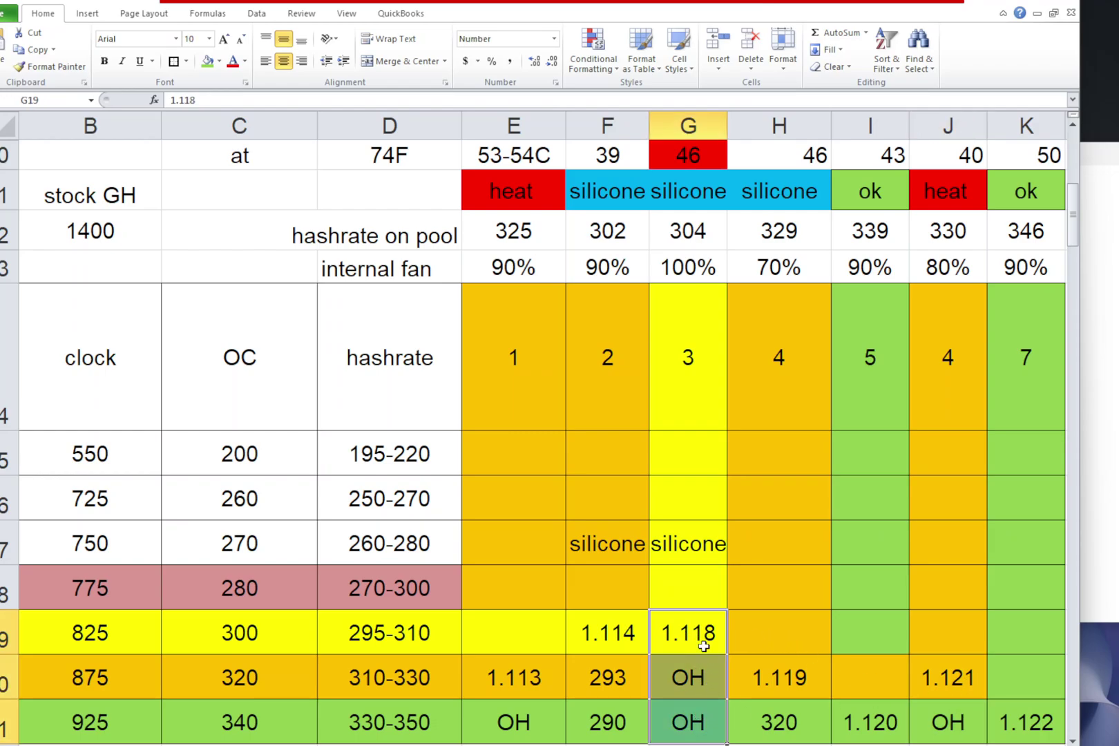
click(692, 156)
click(960, 196)
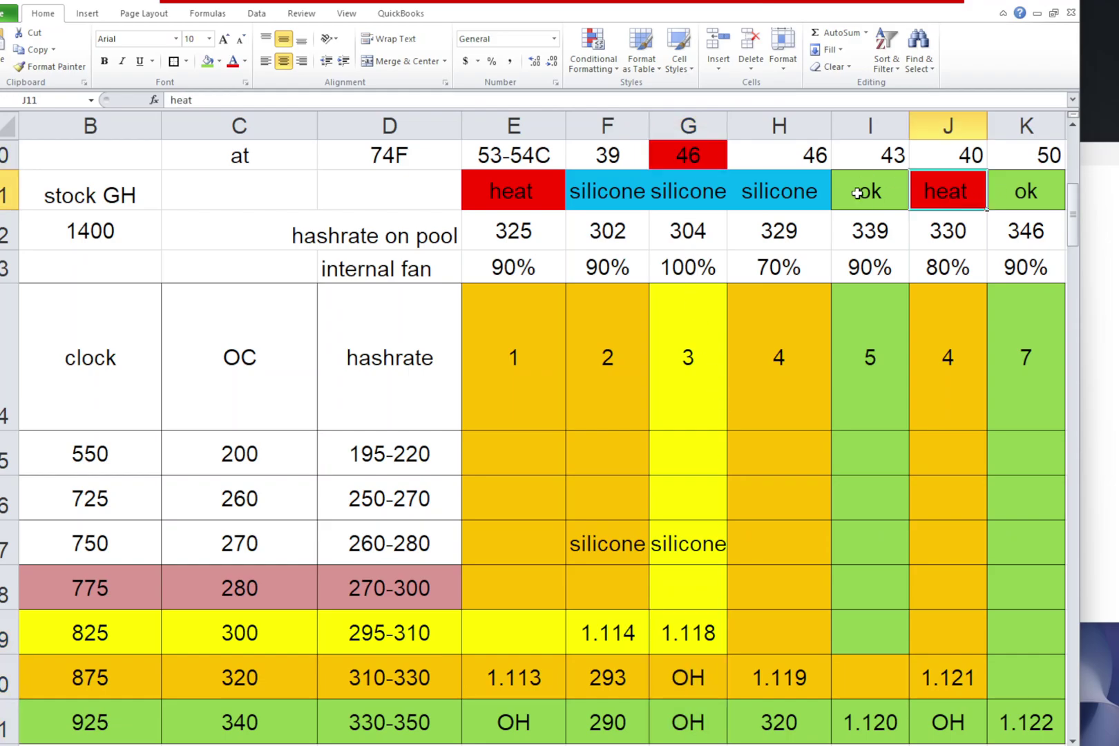
click(700, 160)
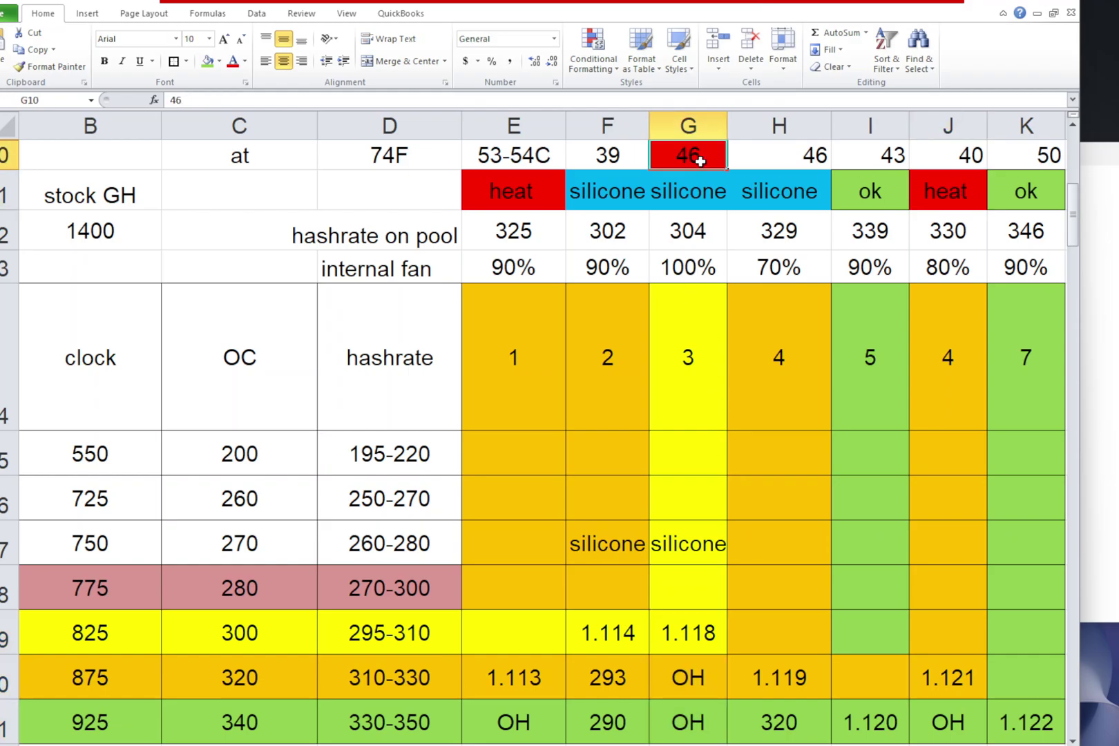
click(958, 195)
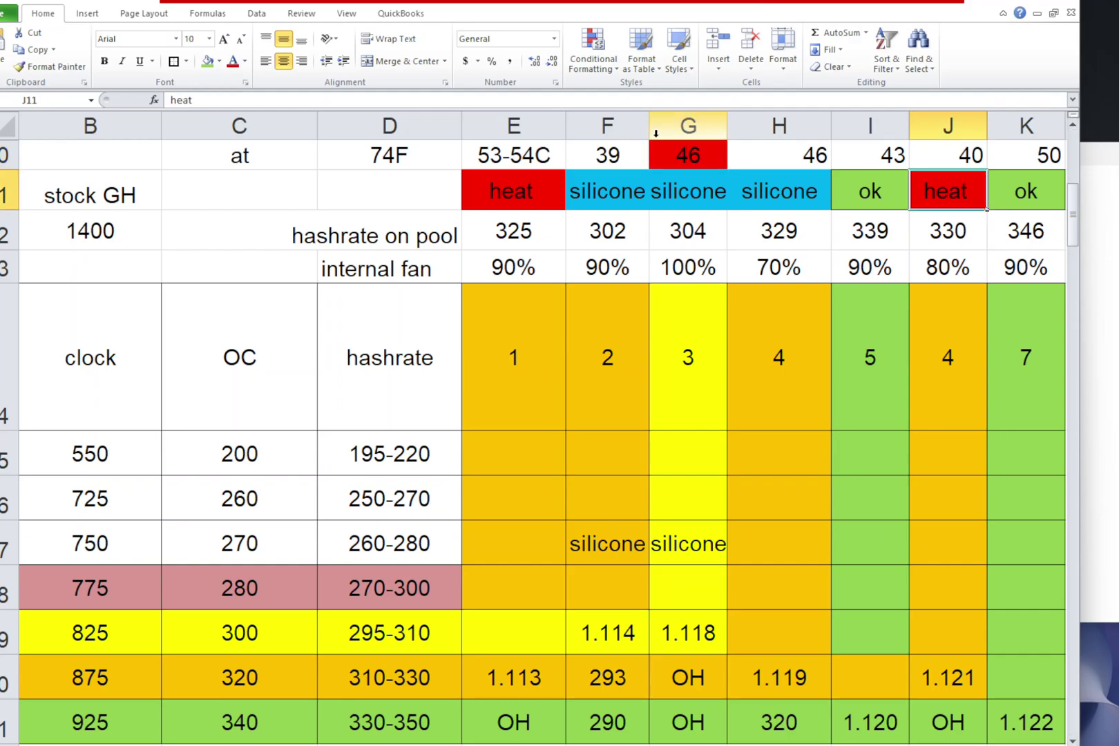
click(695, 158)
click(930, 190)
click(704, 155)
click(685, 729)
click(938, 722)
click(718, 724)
click(964, 726)
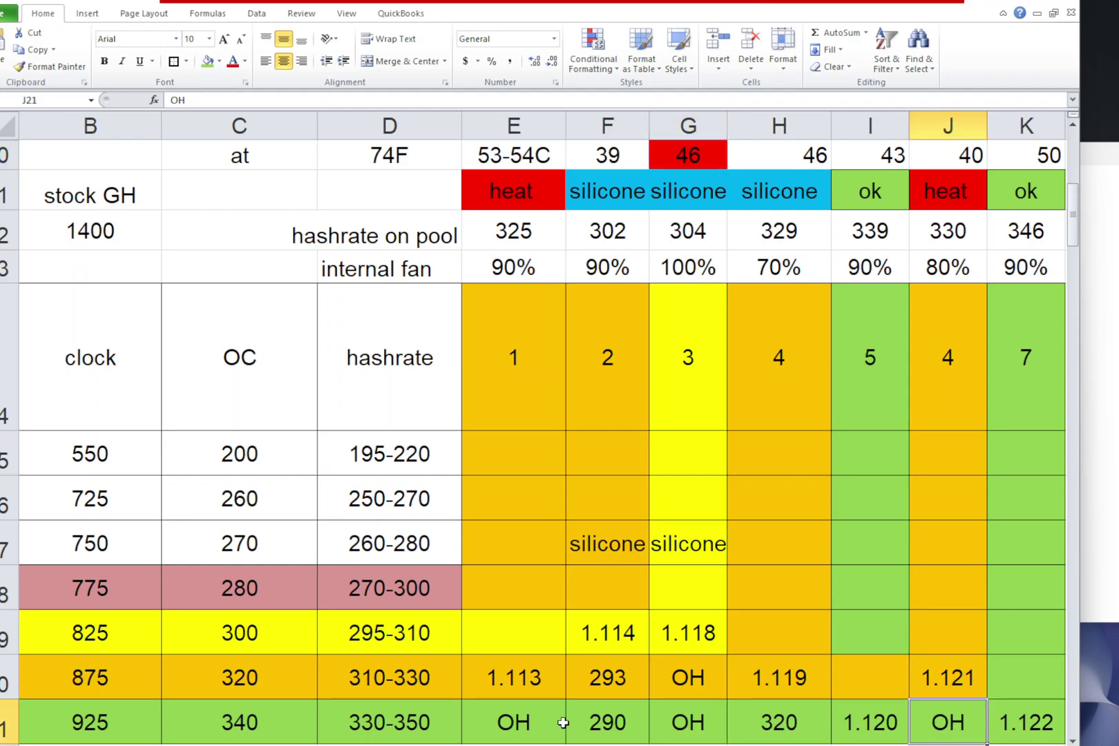
click(518, 725)
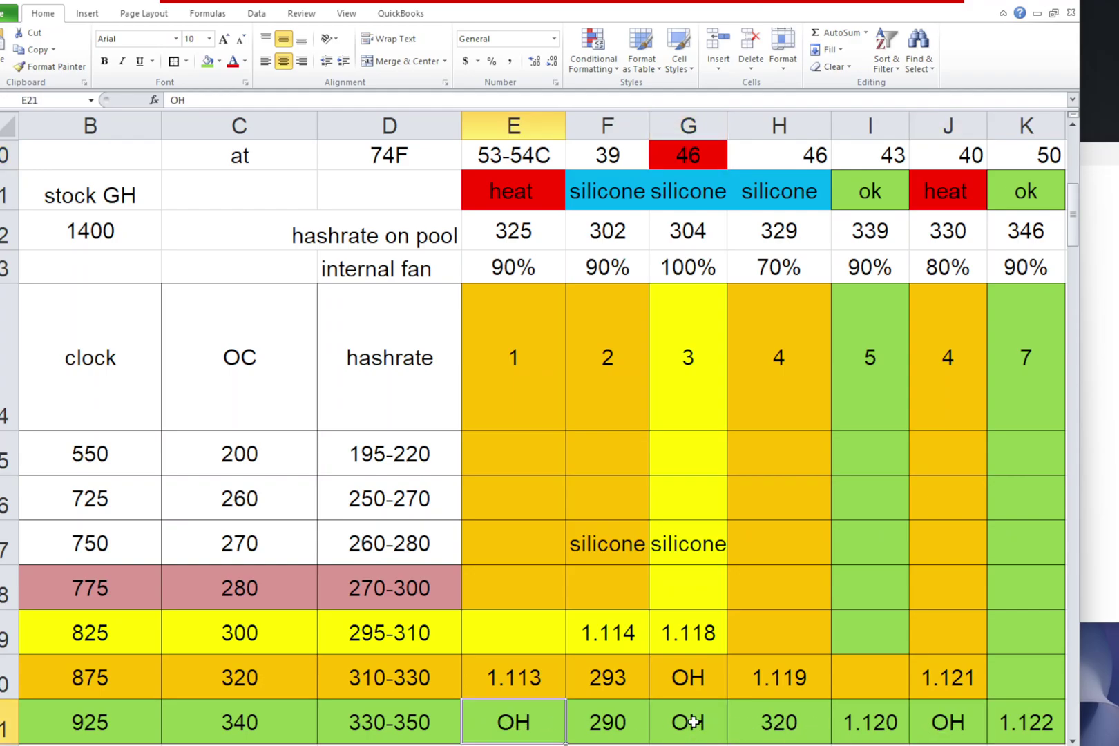
drag(695, 725, 699, 546)
click(700, 546)
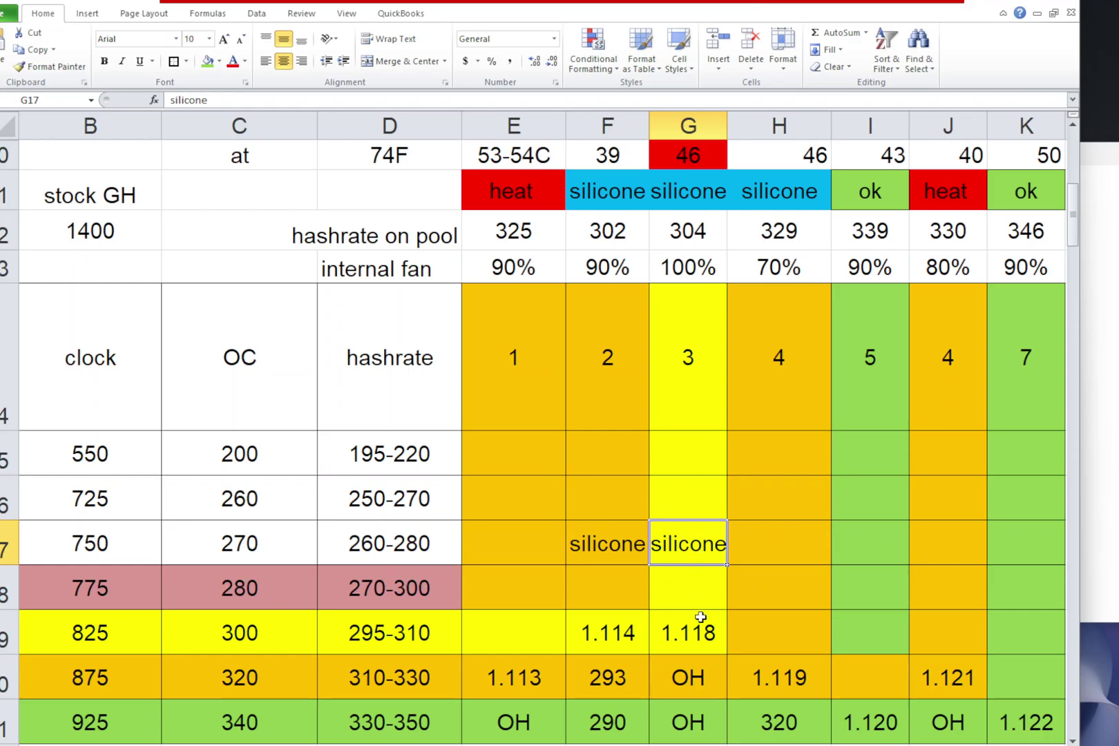
click(701, 668)
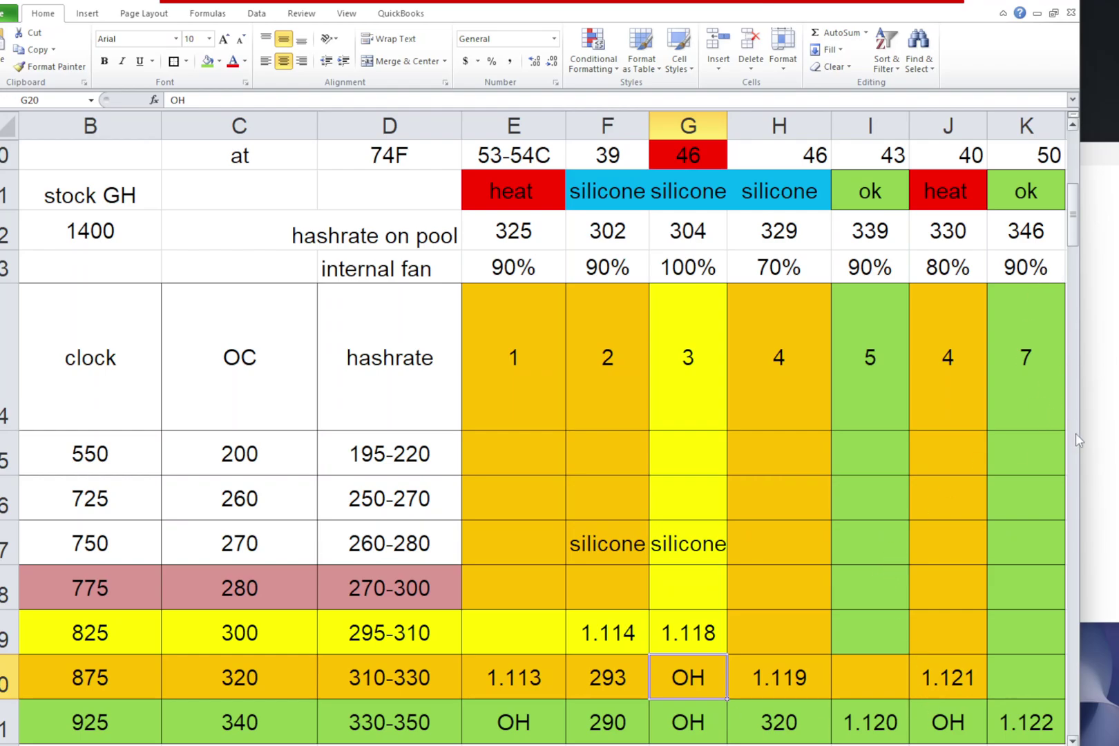
Scroll right to column M, checking the 200x7 note and stock 1400 GH value on the way.
drag(955, 745, 961, 745)
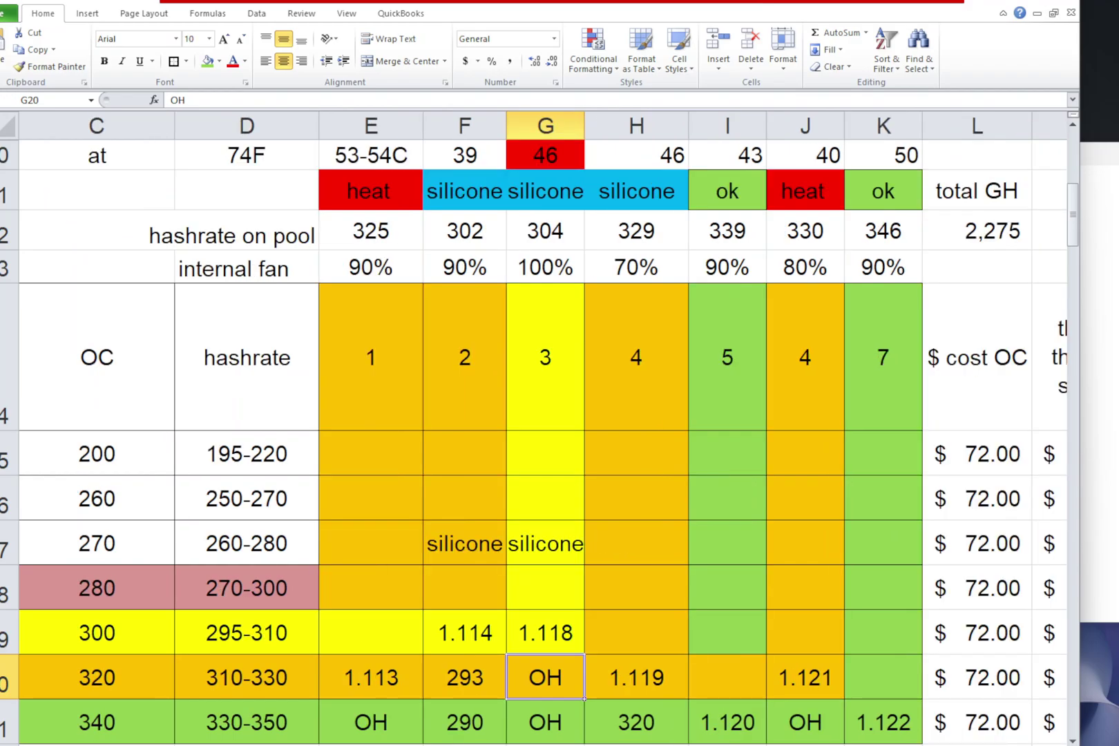
drag(897, 745, 877, 745)
click(54, 236)
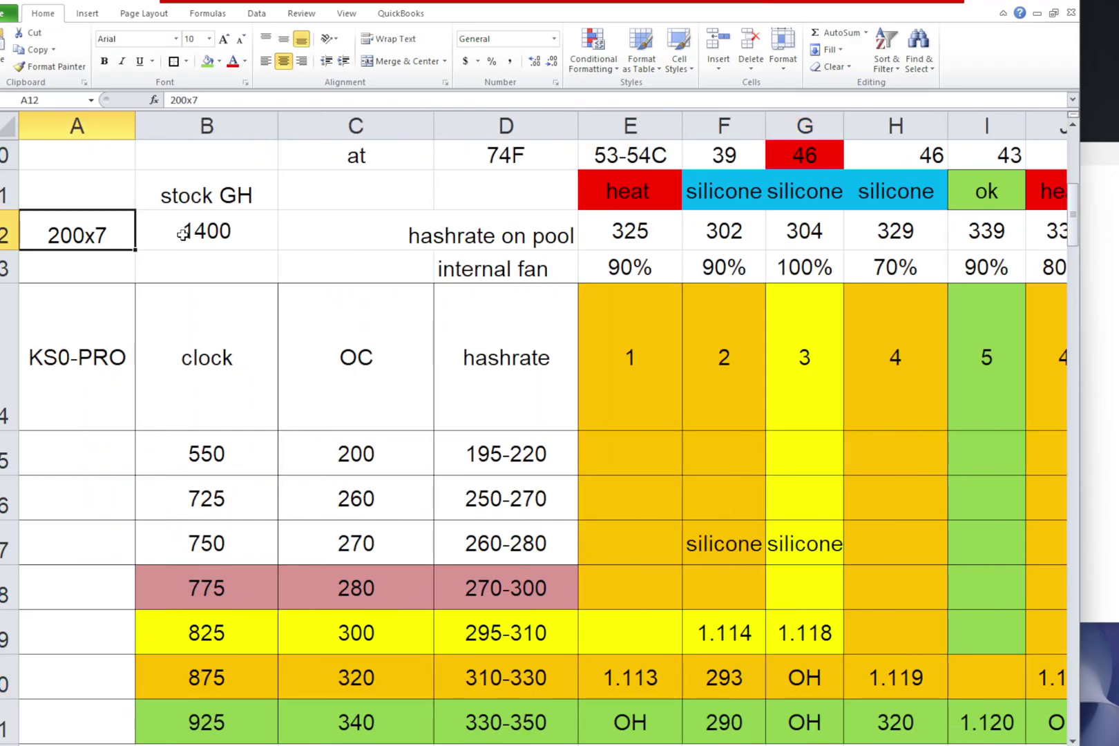
click(205, 228)
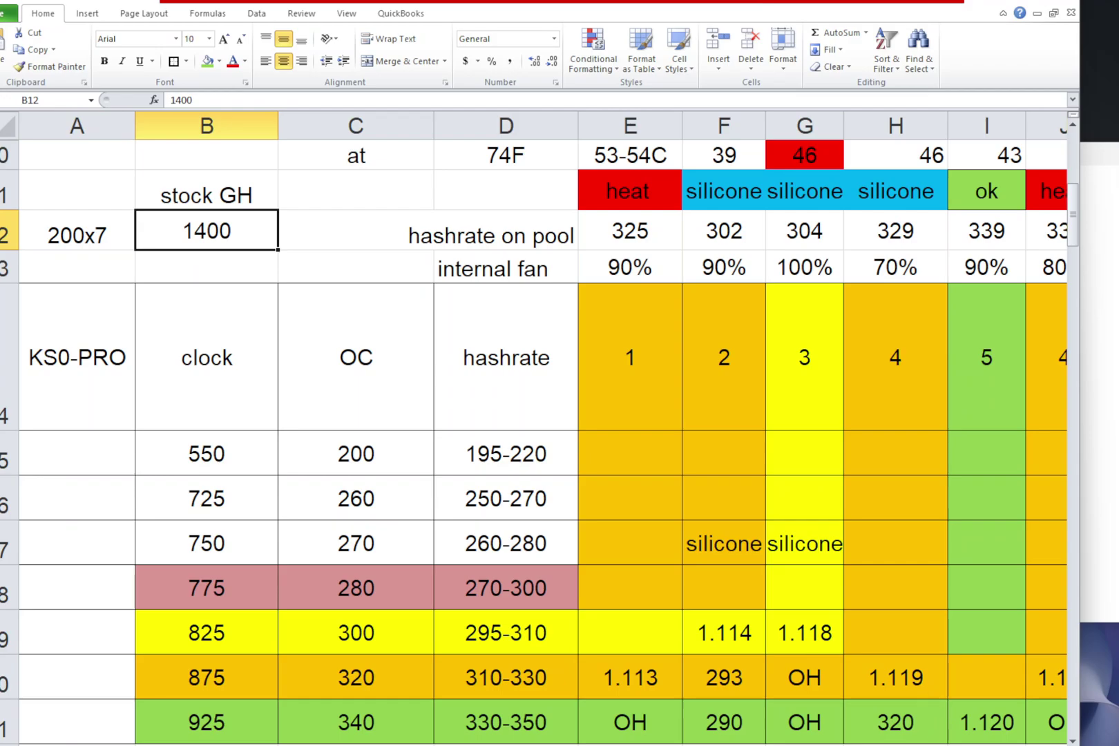
drag(897, 745, 909, 745)
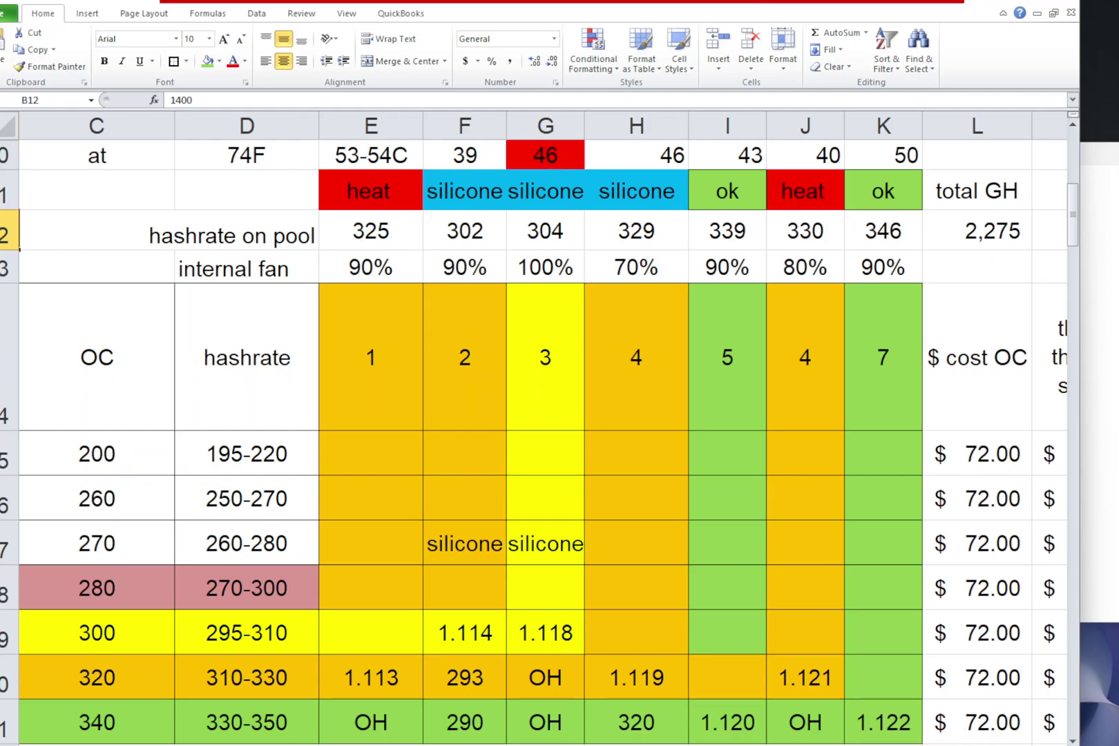
drag(937, 744, 938, 745)
scroll(538, 428, right, 1)
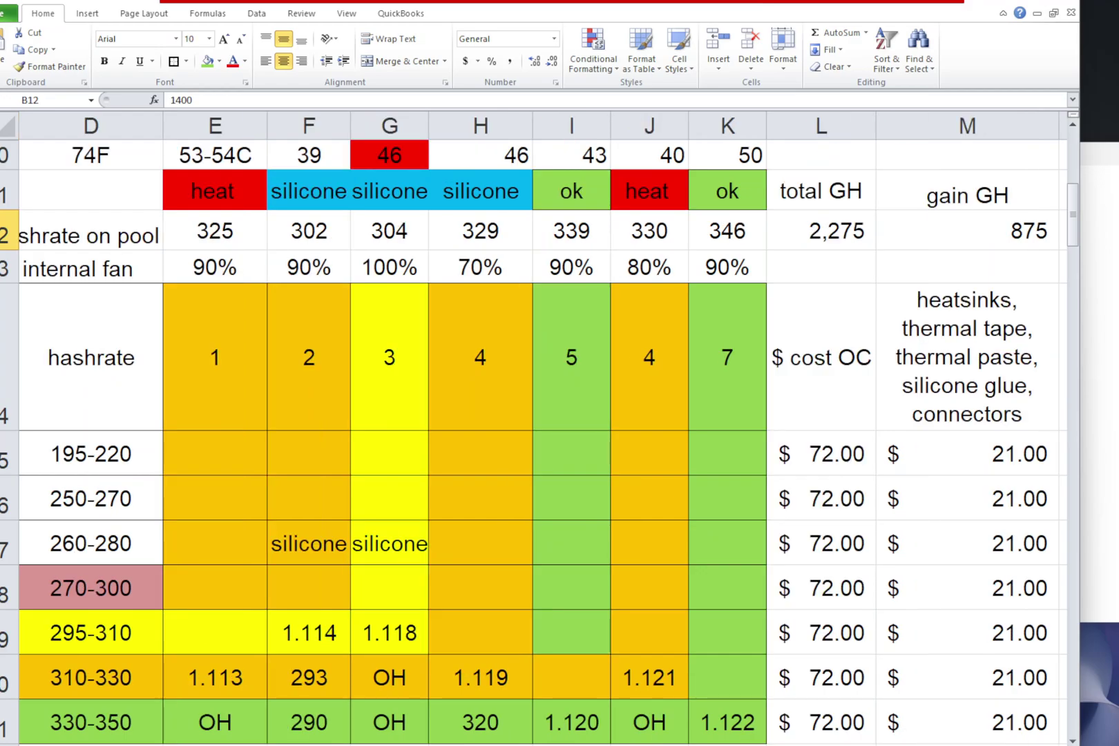
click(986, 229)
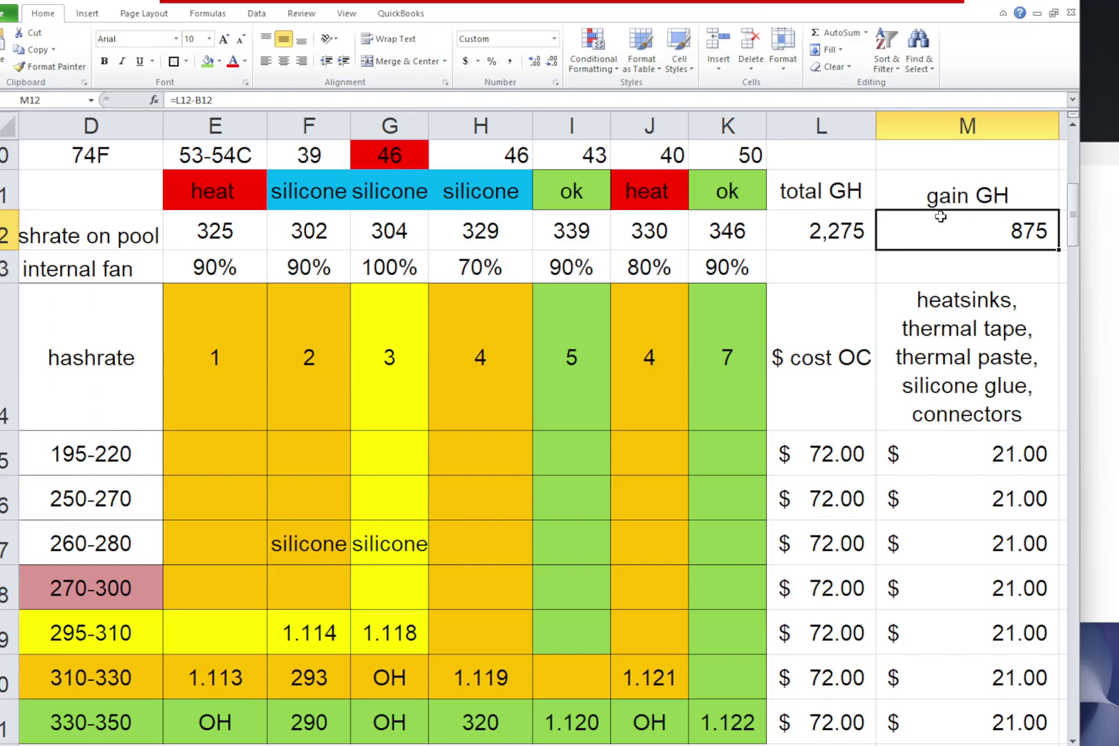
scroll(914, 375, down, 1)
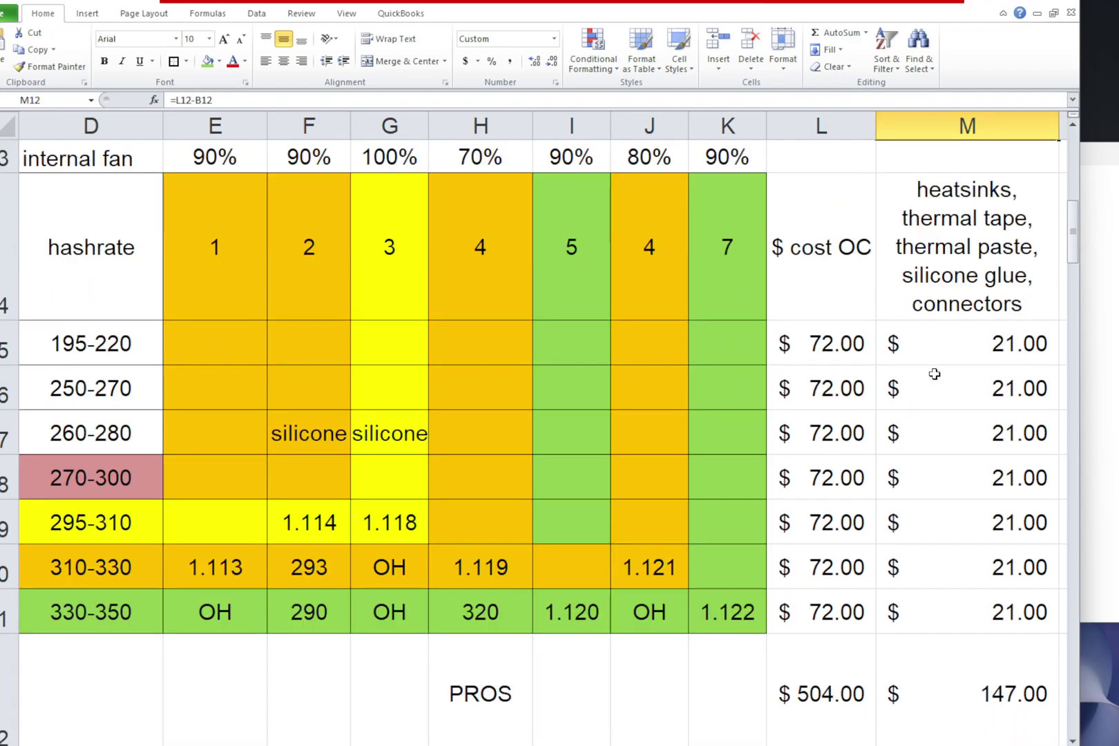
drag(843, 345, 832, 589)
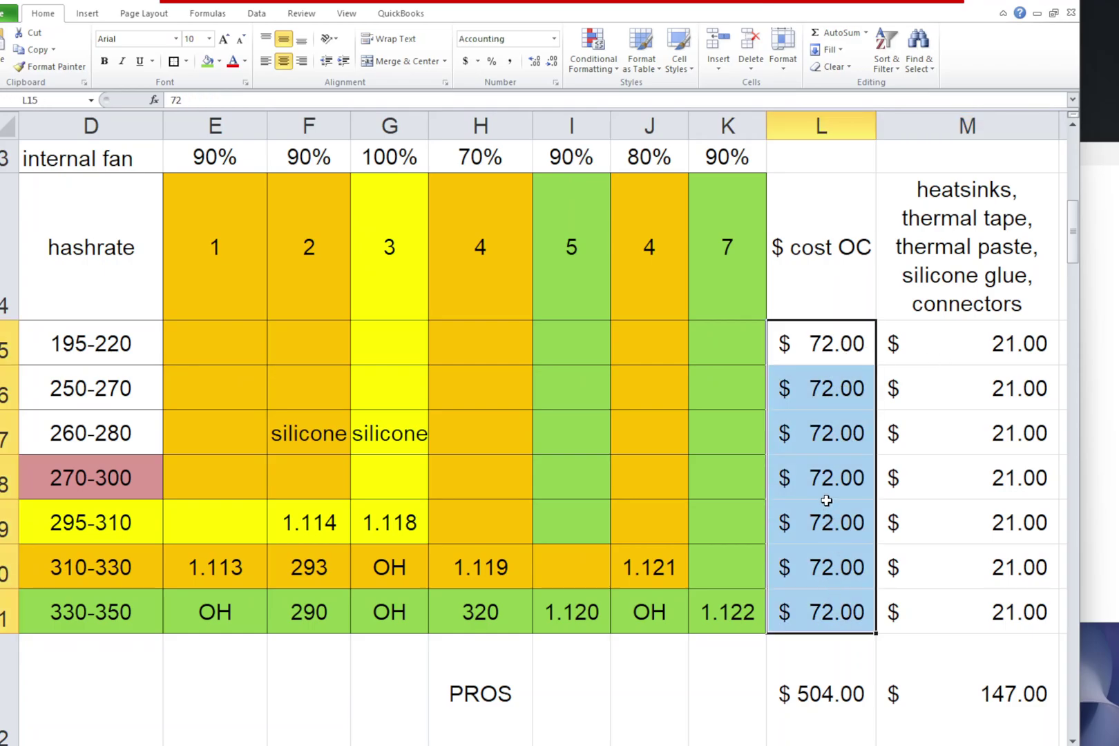
click(817, 350)
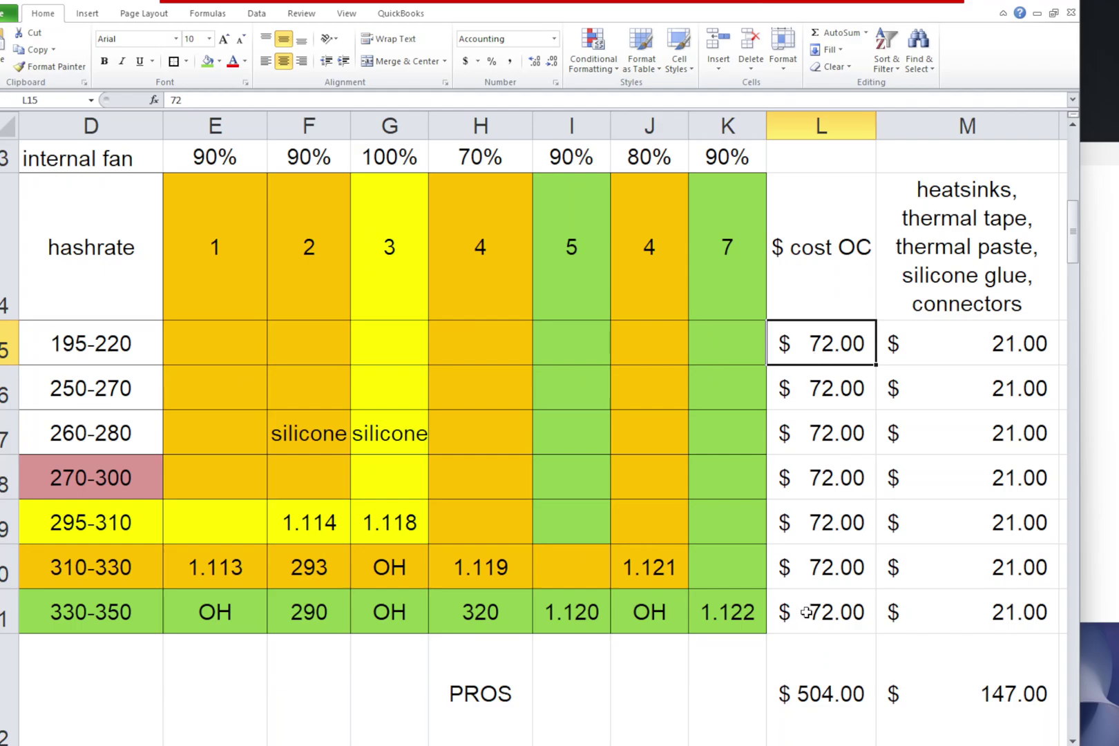
click(832, 701)
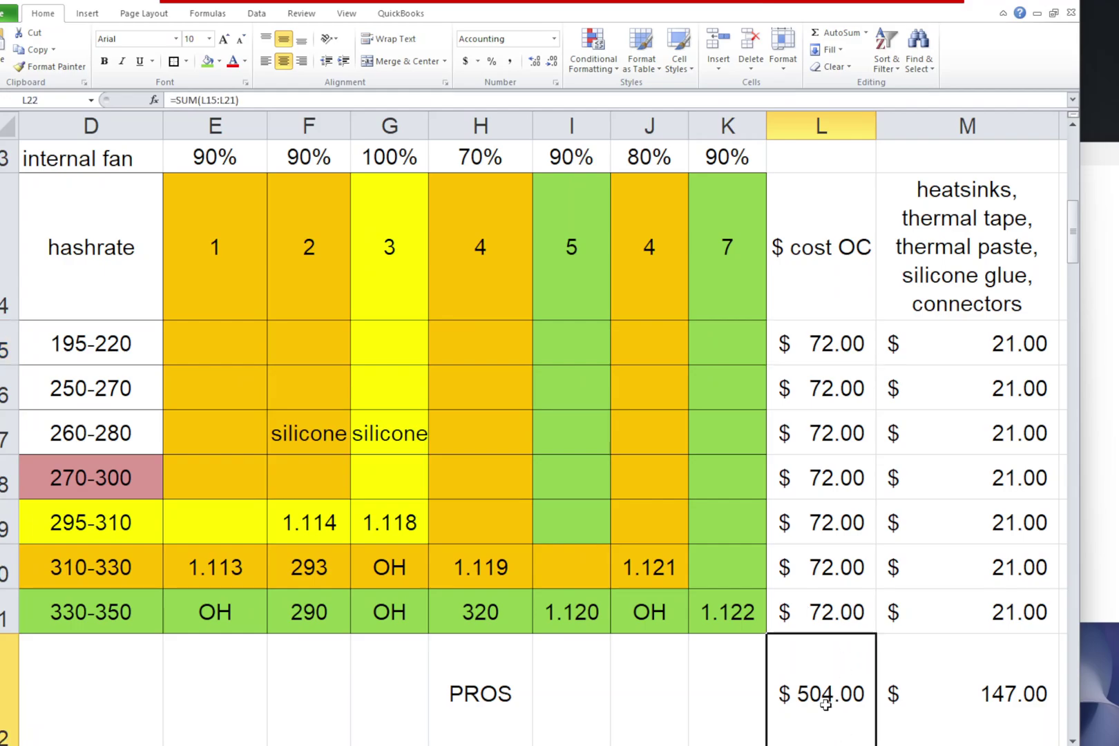
scroll(842, 656, down, 1)
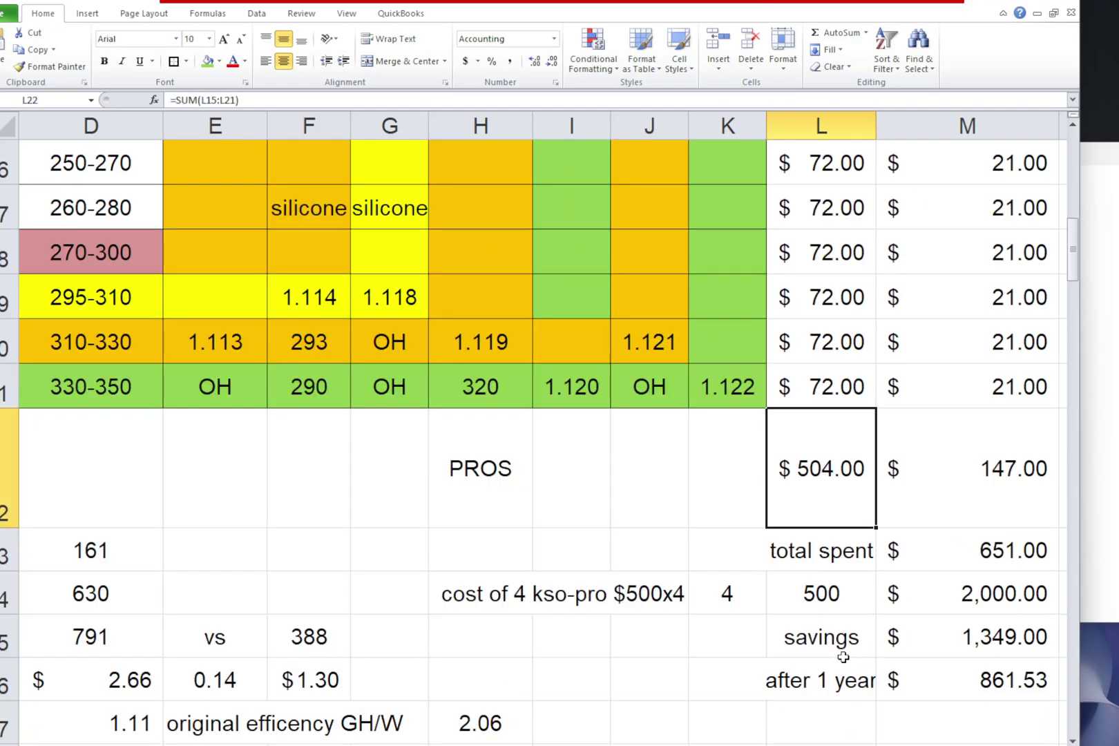
scroll(843, 656, up, 1)
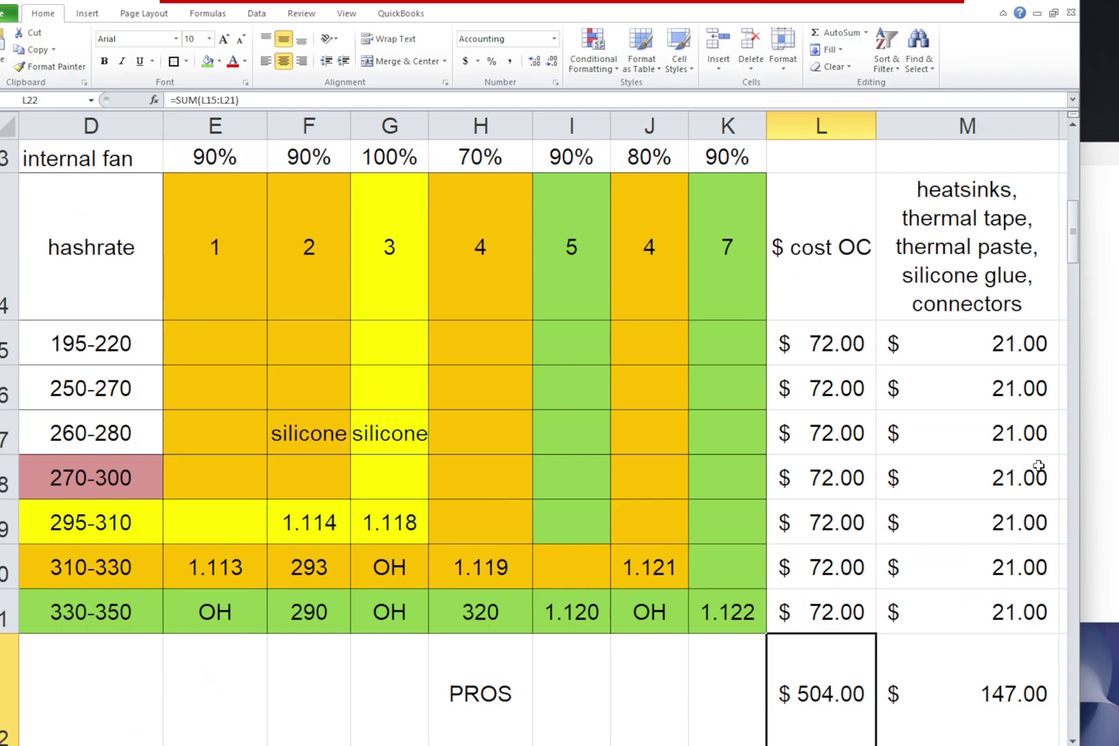
click(1034, 339)
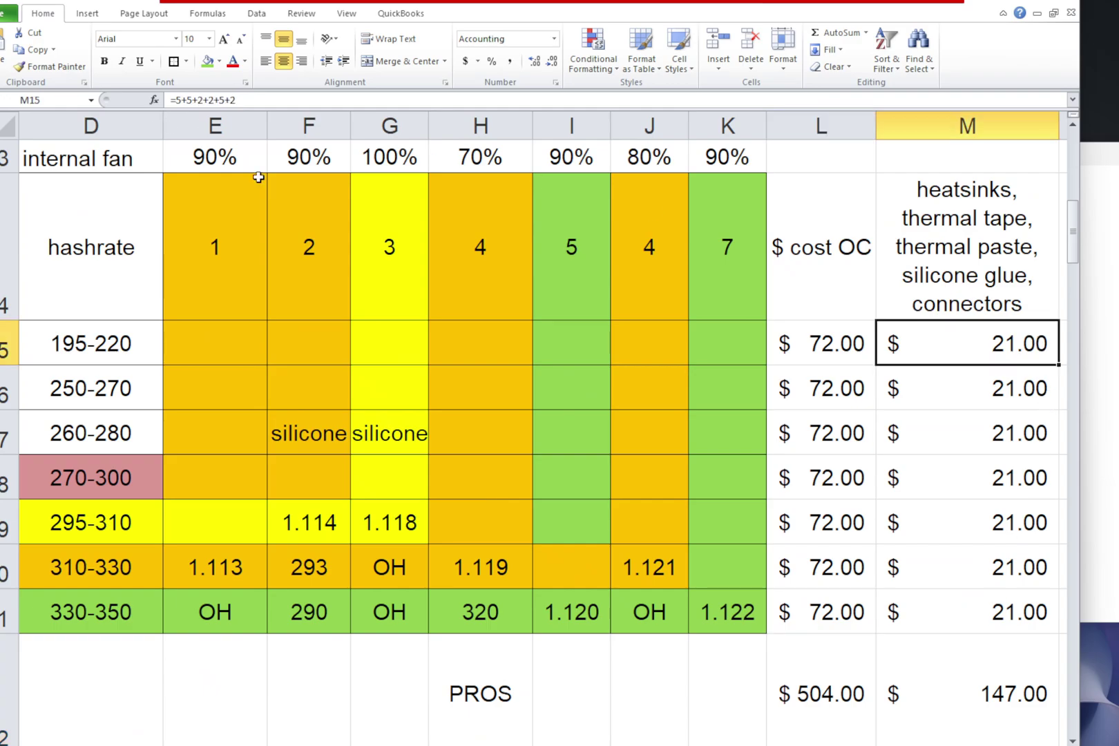
click(185, 100)
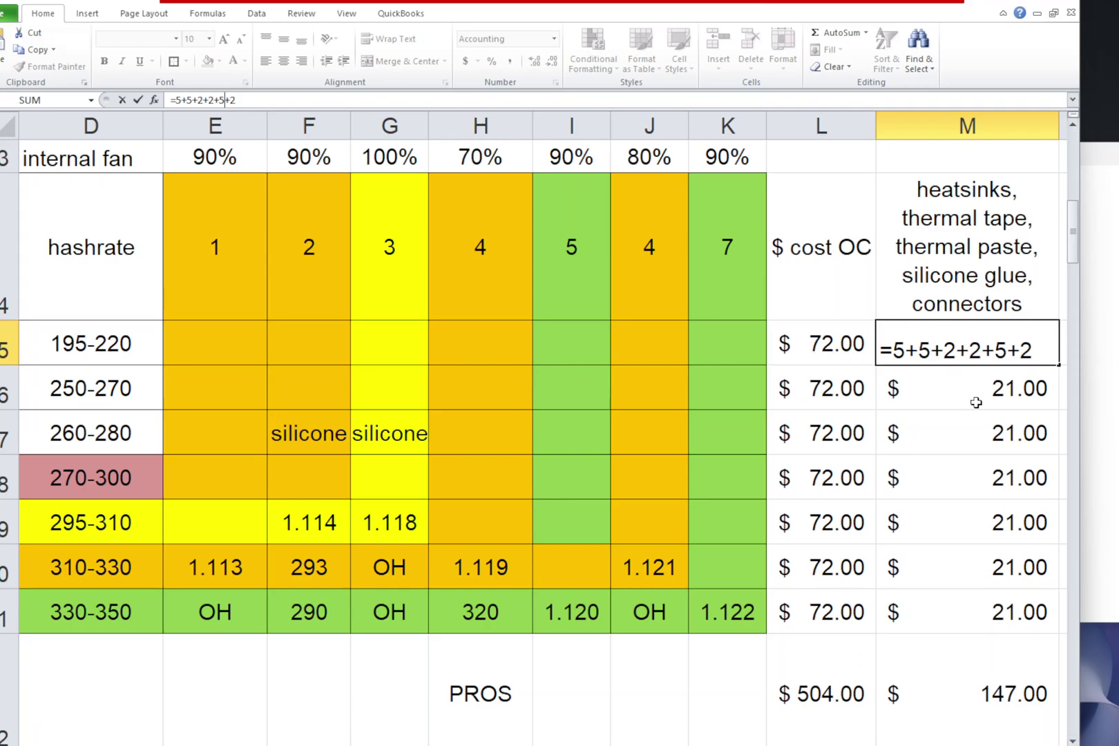
key(Return)
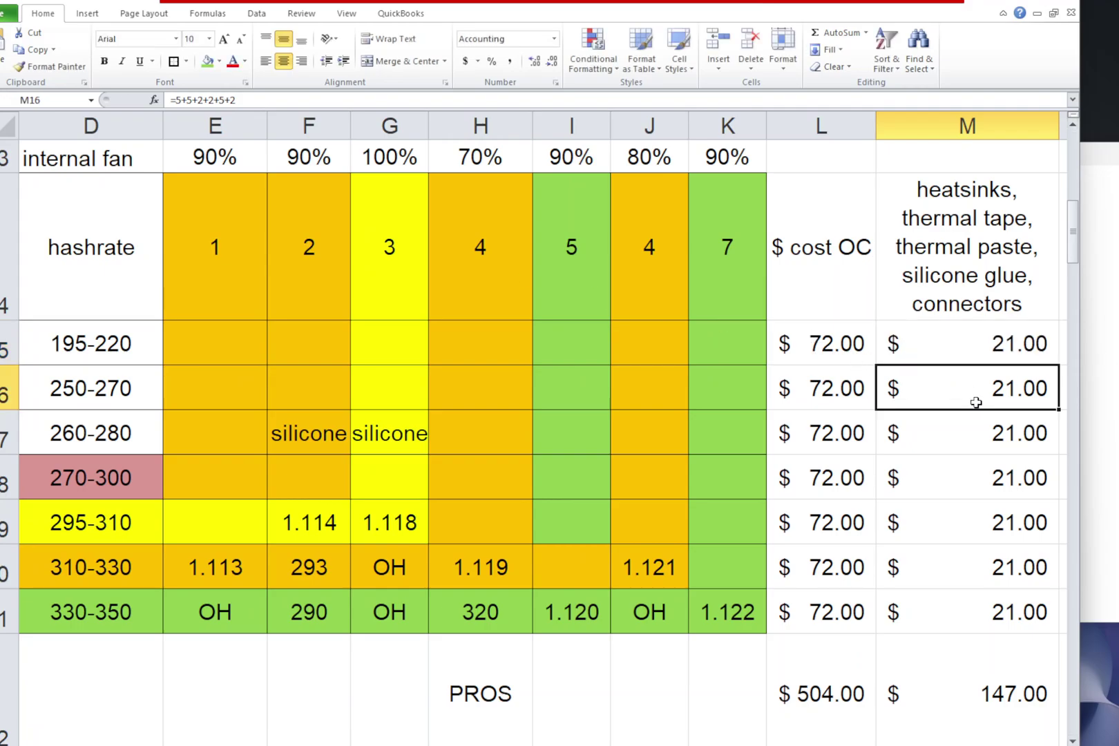
key(Up)
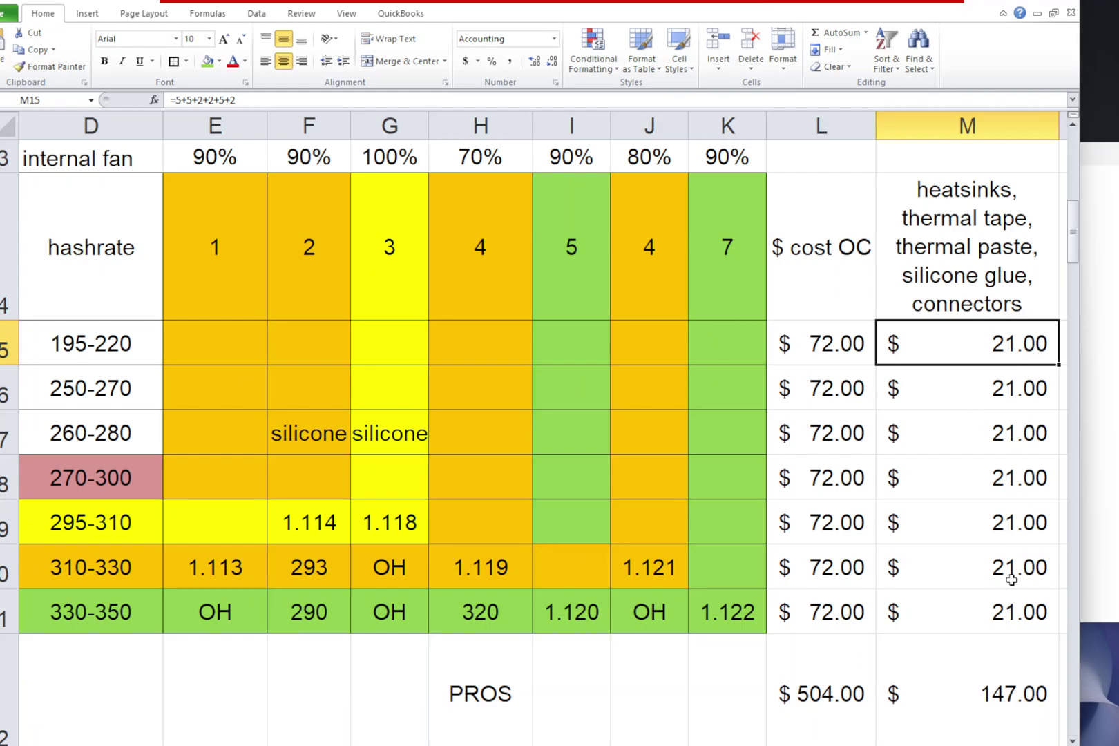
scroll(958, 672, down, 2)
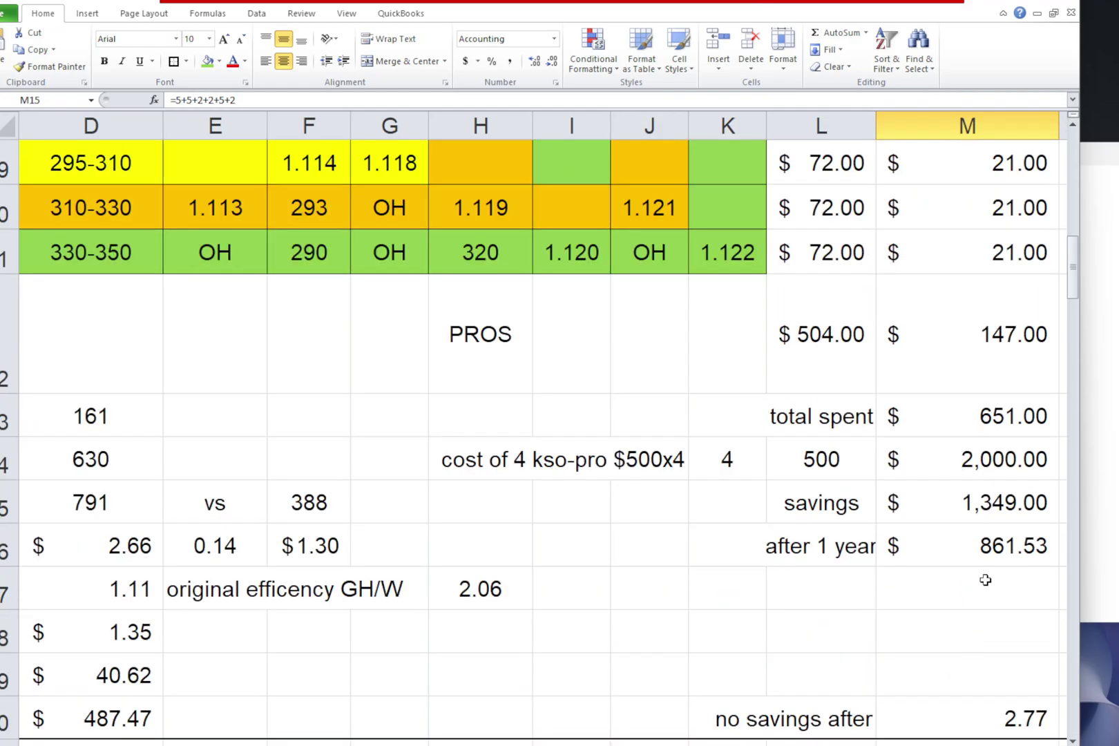
click(1014, 362)
click(839, 354)
drag(829, 413, 924, 416)
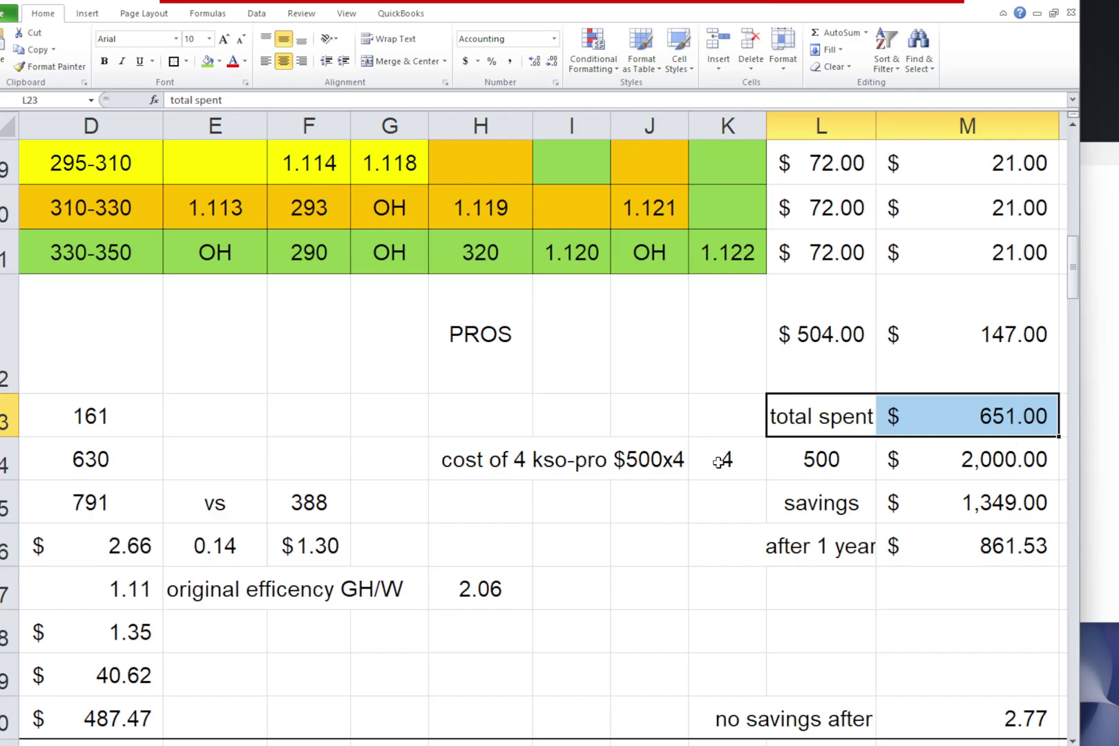
click(727, 462)
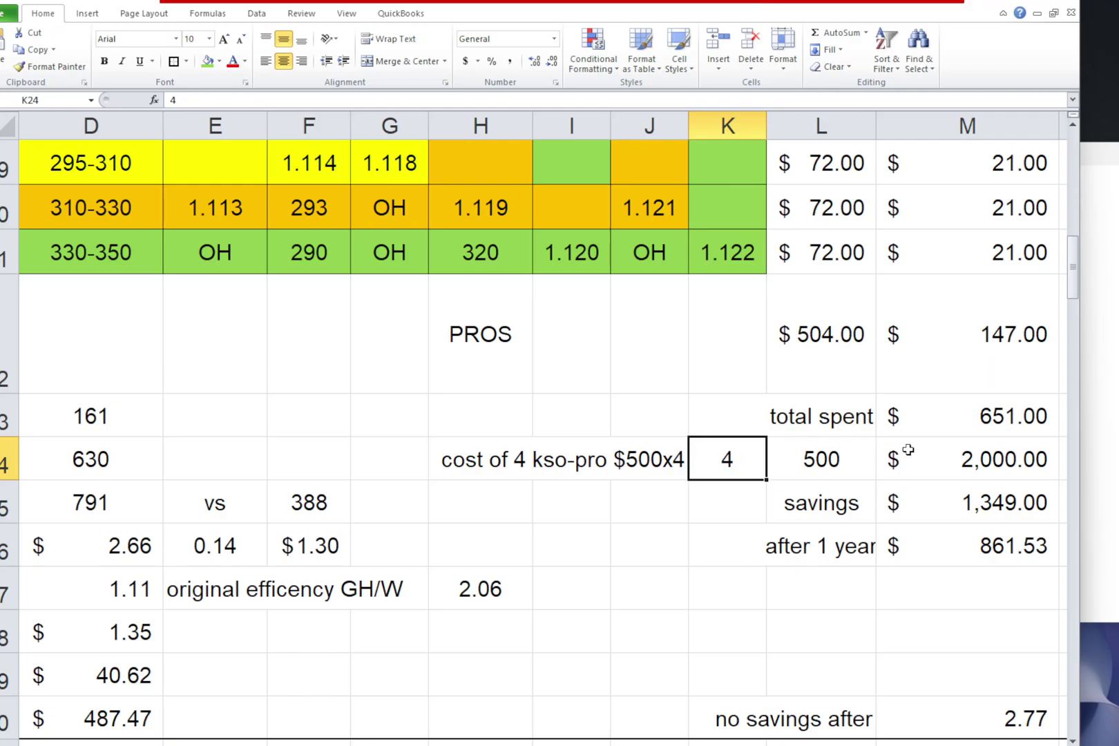
click(968, 458)
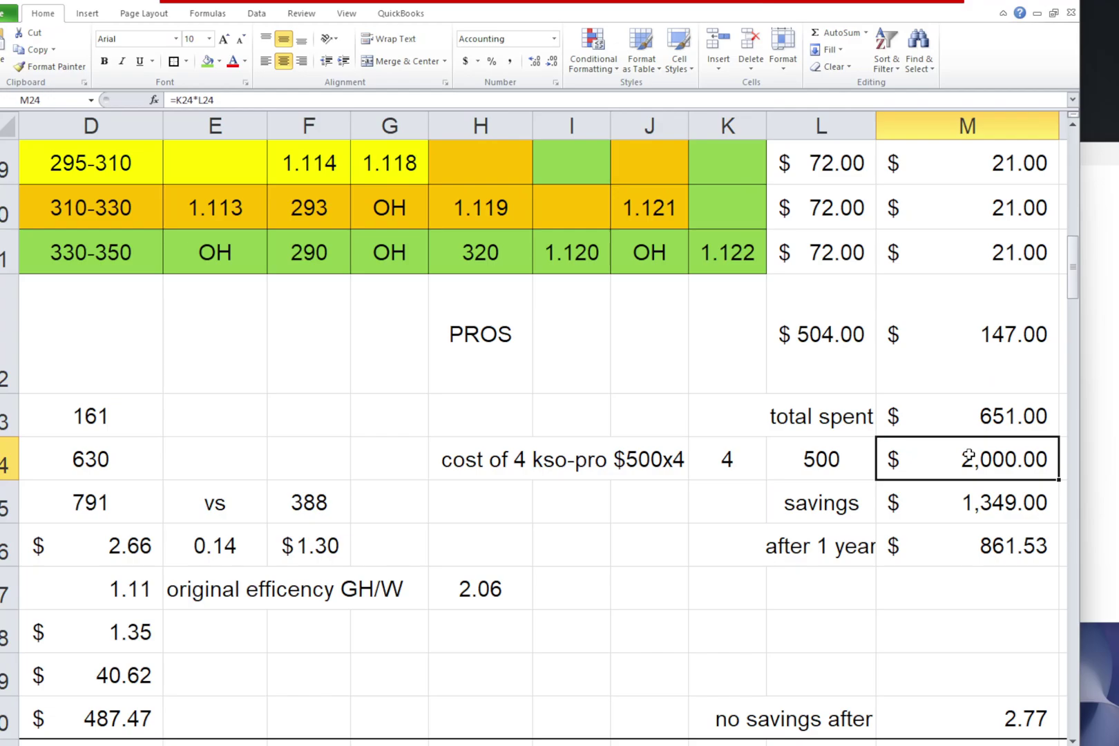
click(836, 459)
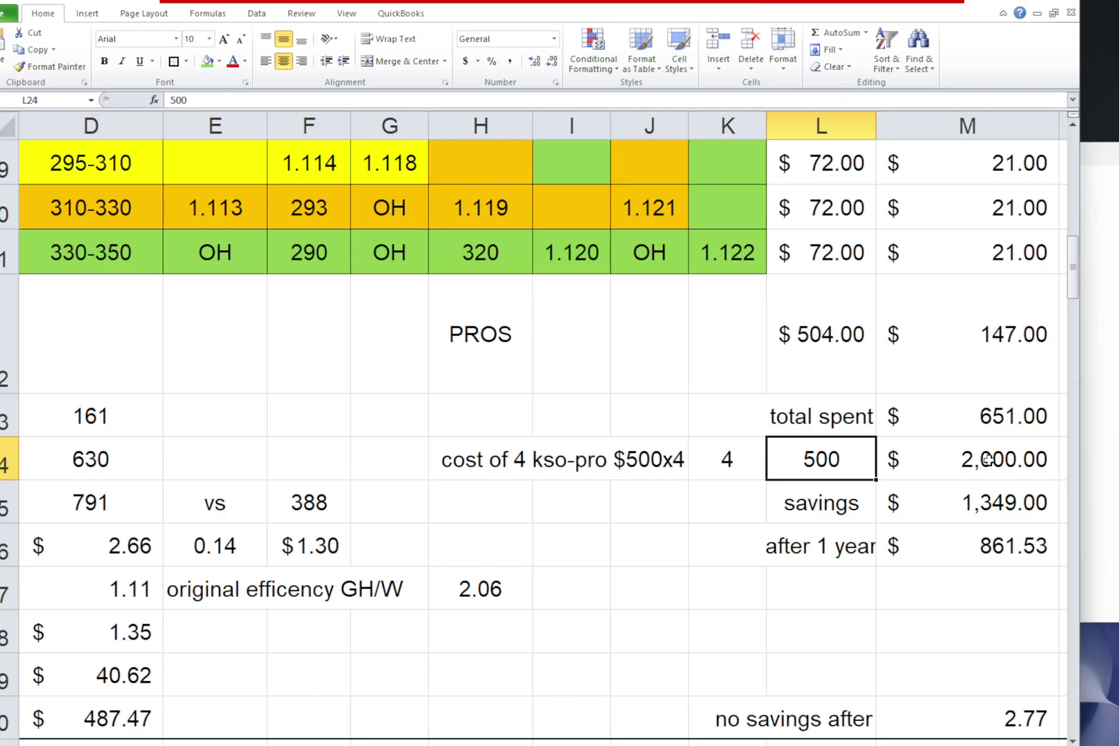
click(1015, 464)
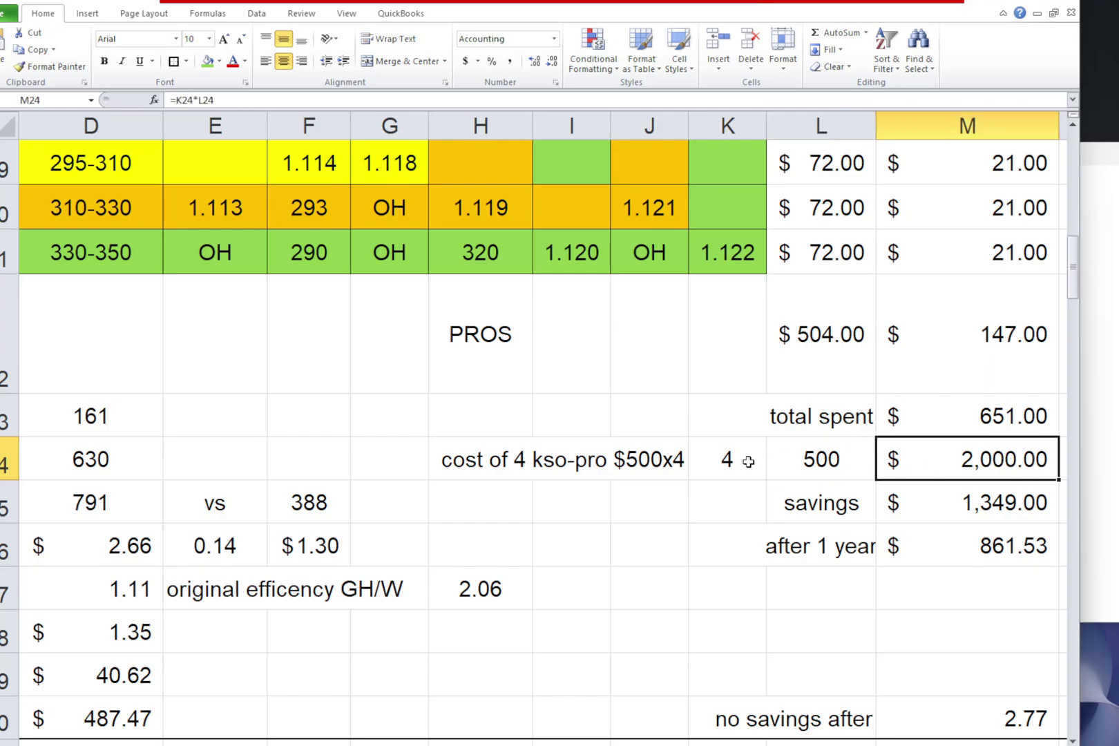
click(733, 462)
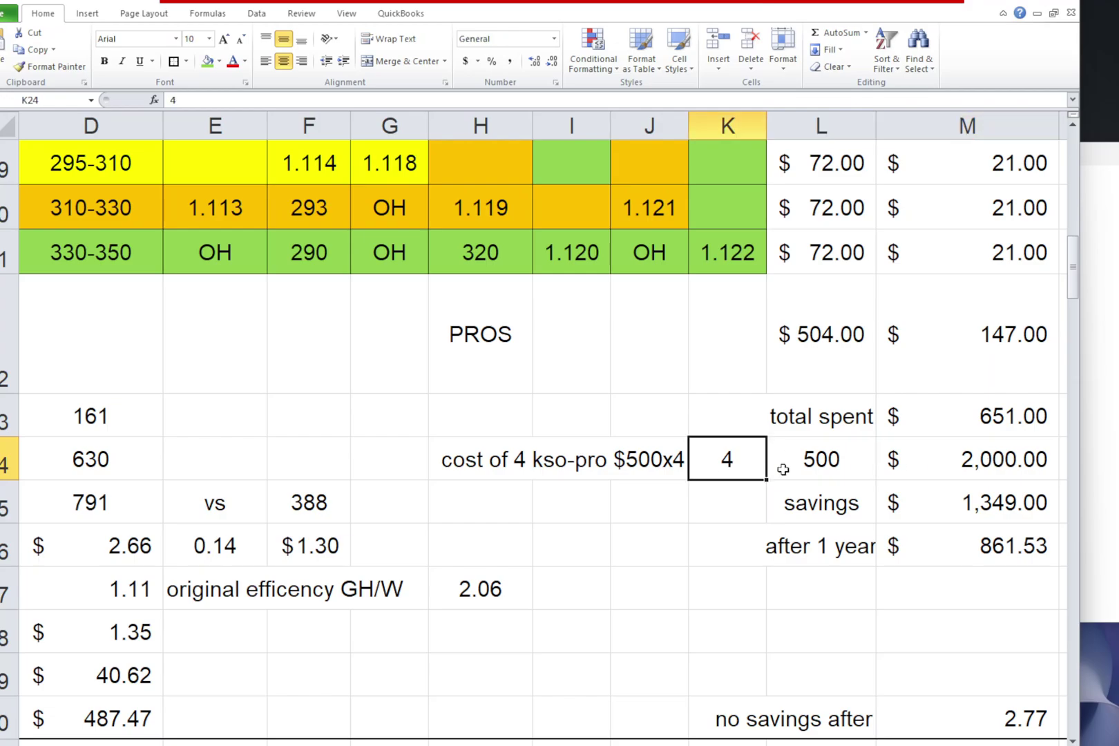
scroll(1050, 460, up, 3)
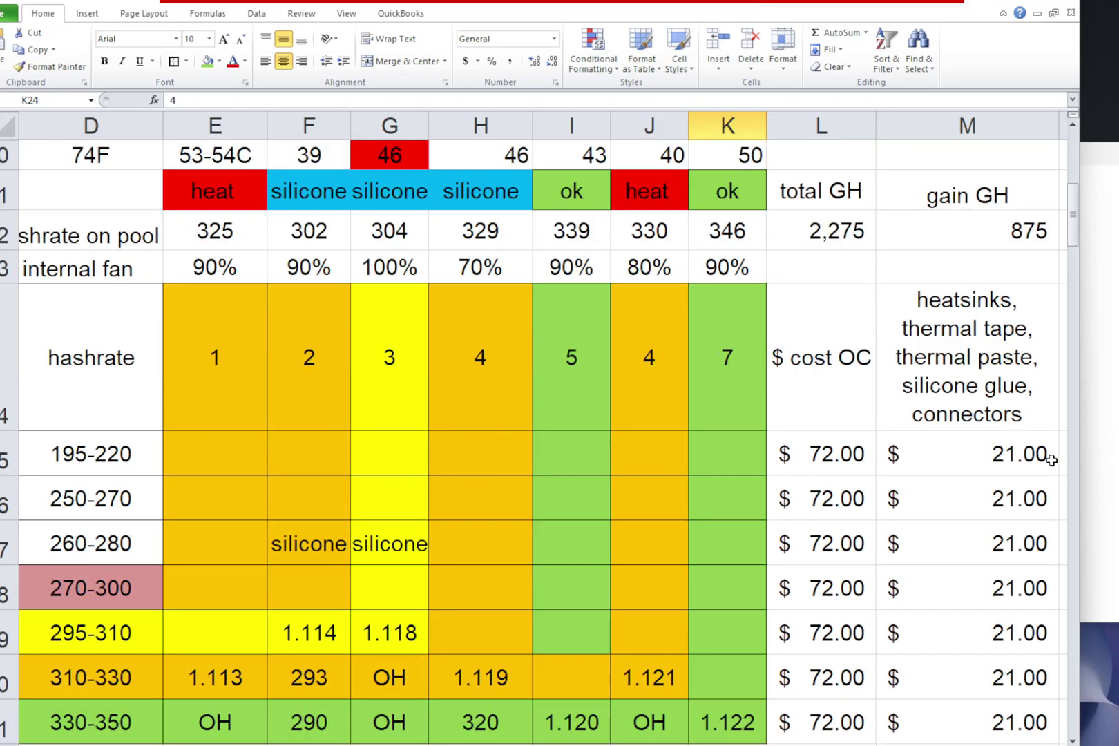
click(1030, 223)
scroll(1022, 555, down, 2)
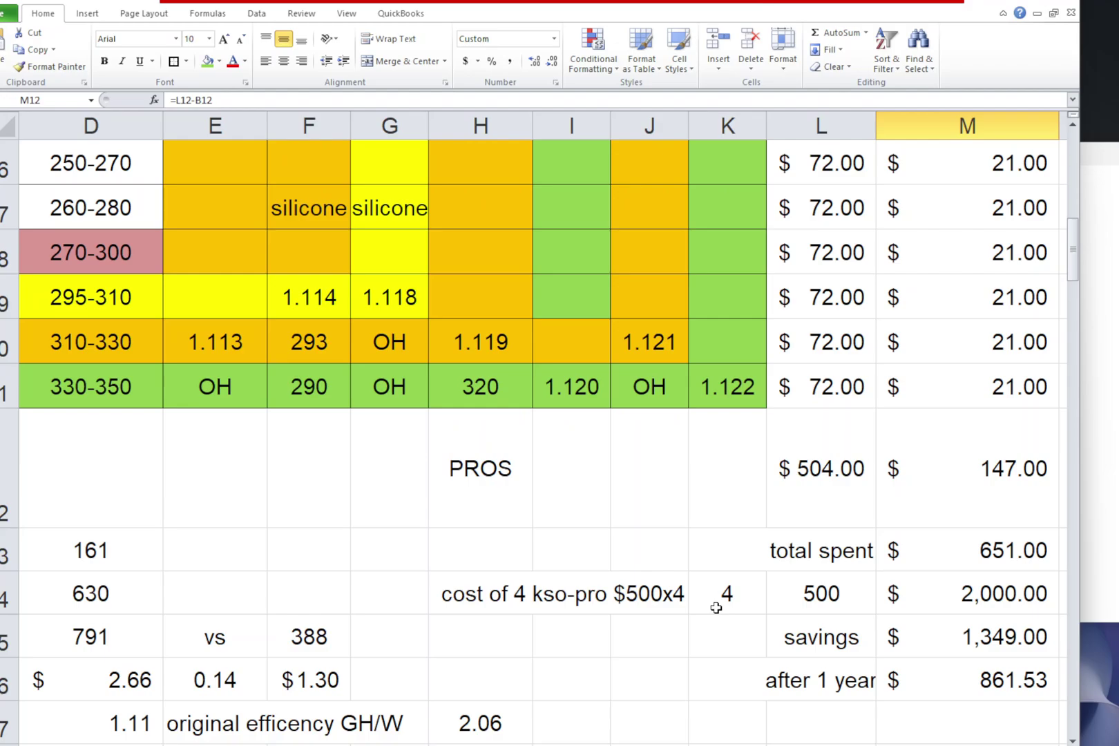
click(960, 593)
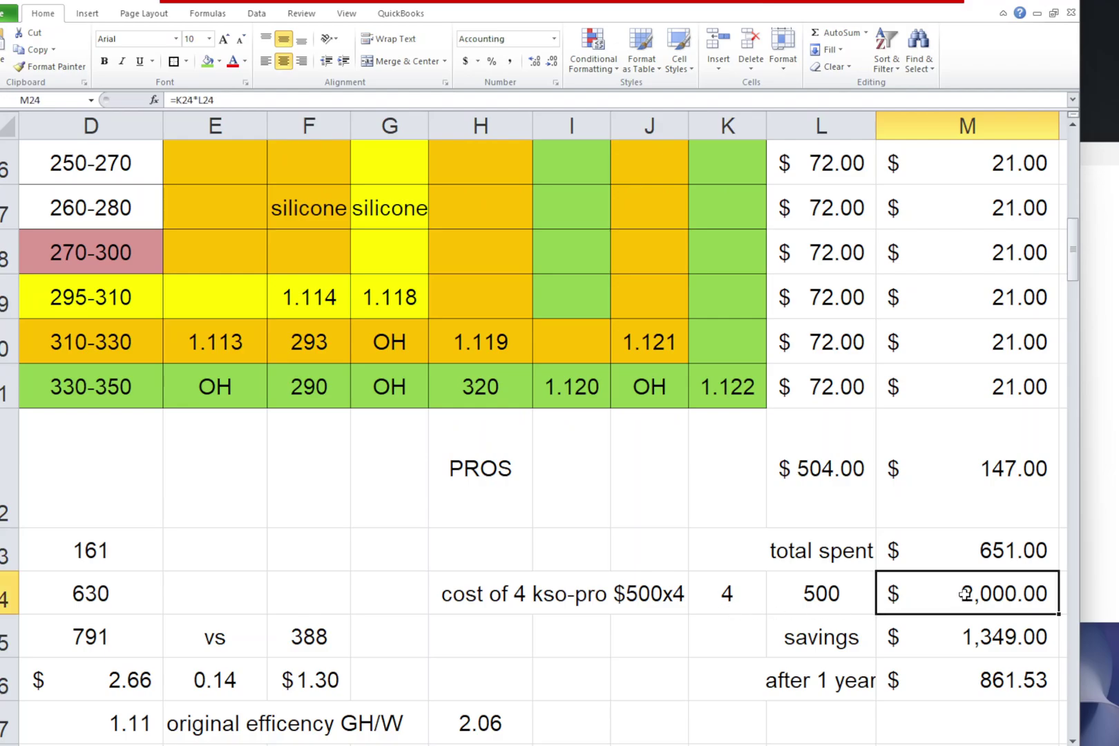
click(704, 586)
click(1034, 639)
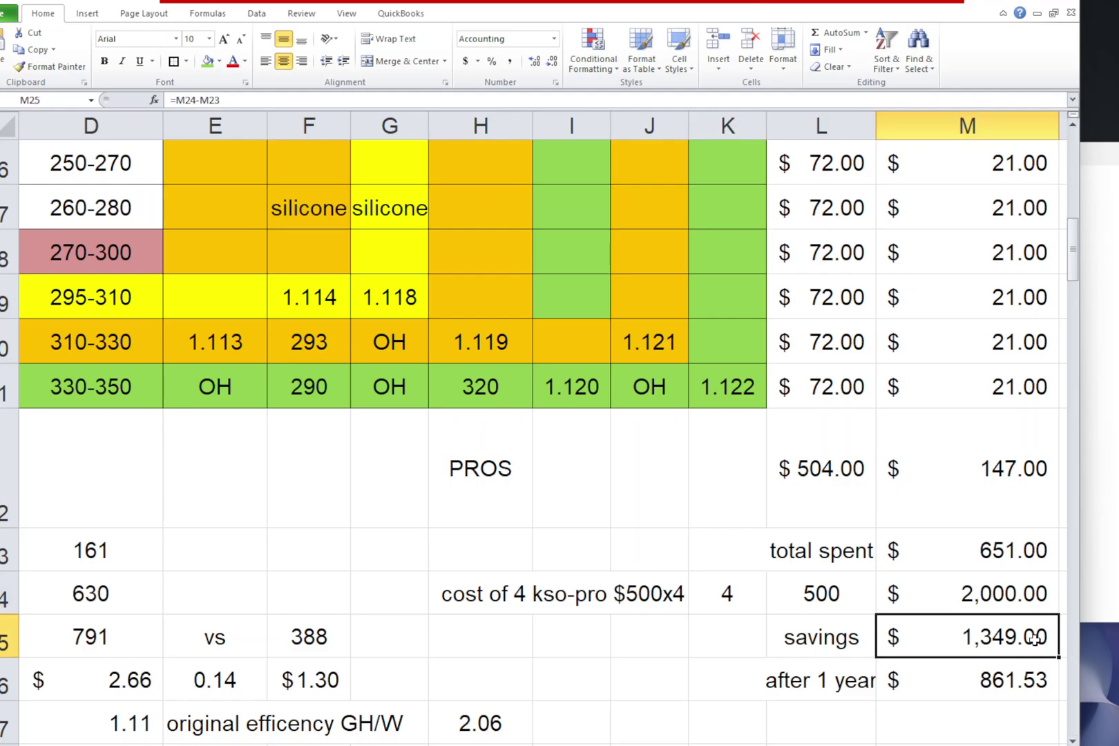
click(1029, 591)
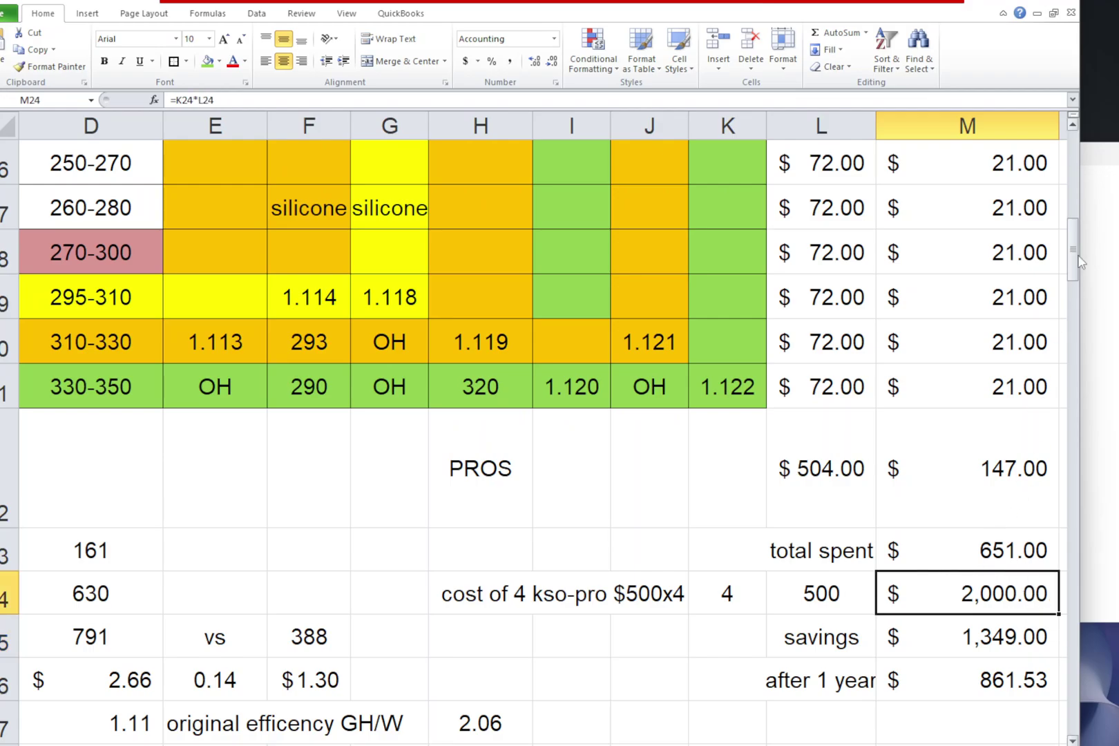
mouse_move(1074, 247)
mouse_down()
mouse_move(1076, 258)
mouse_move(1075, 243)
mouse_up()
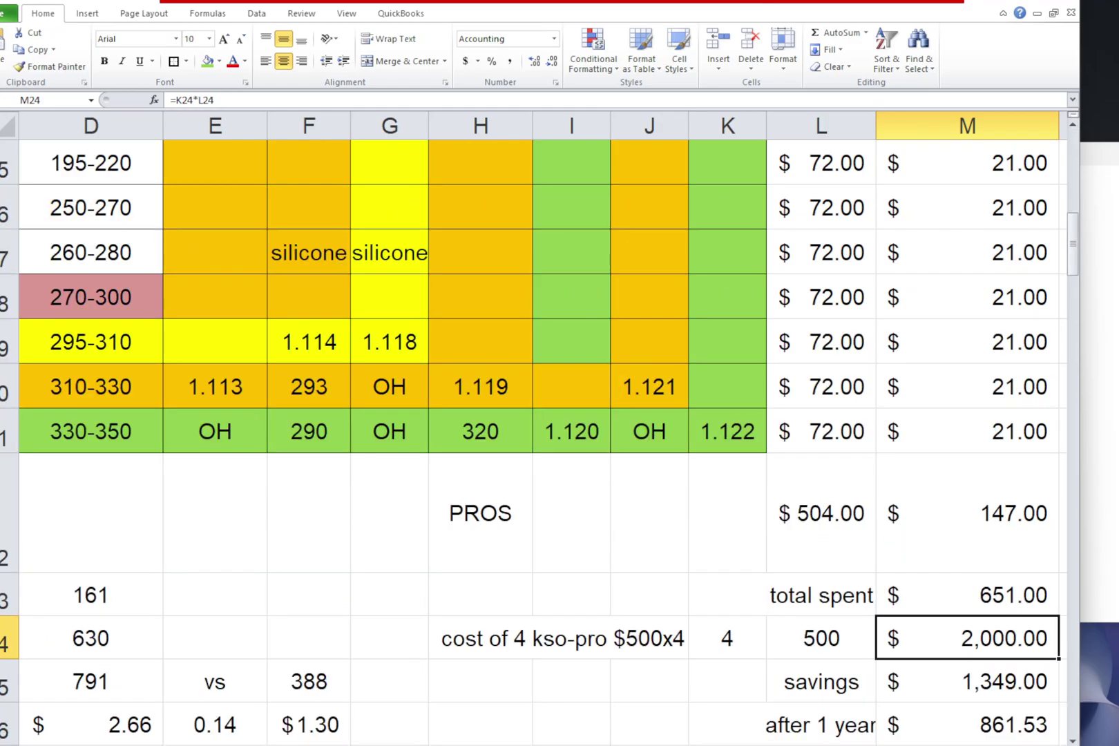
drag(974, 745, 957, 744)
scroll(654, 673, down, 1)
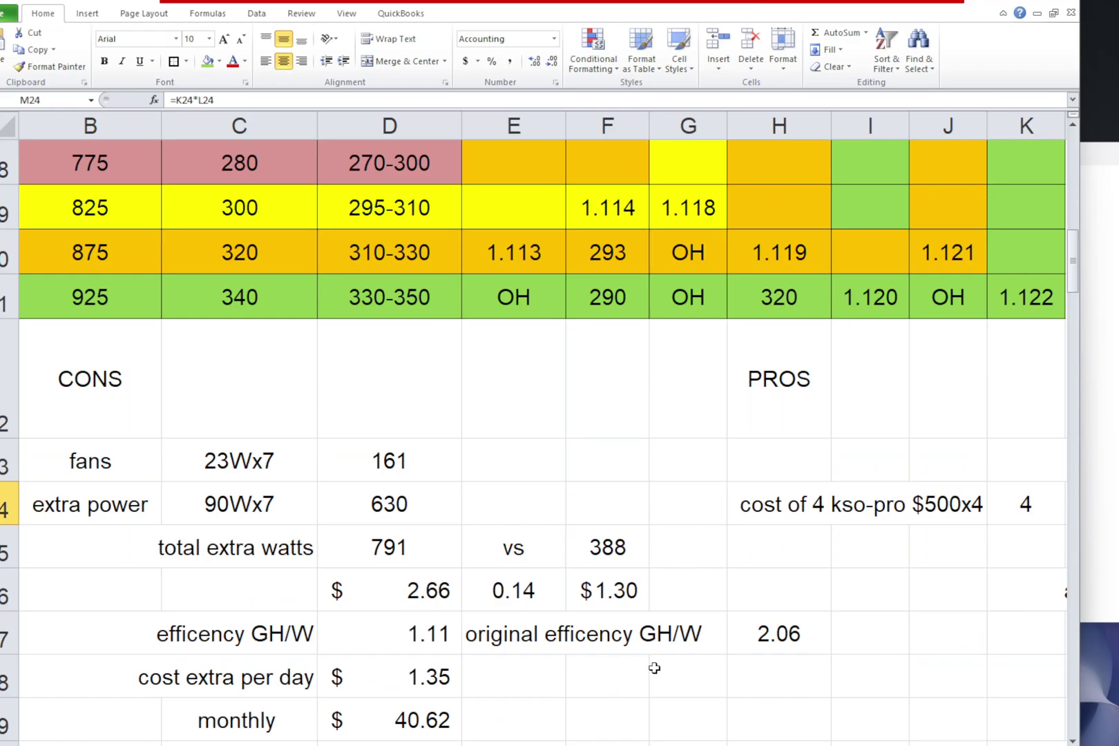
click(619, 547)
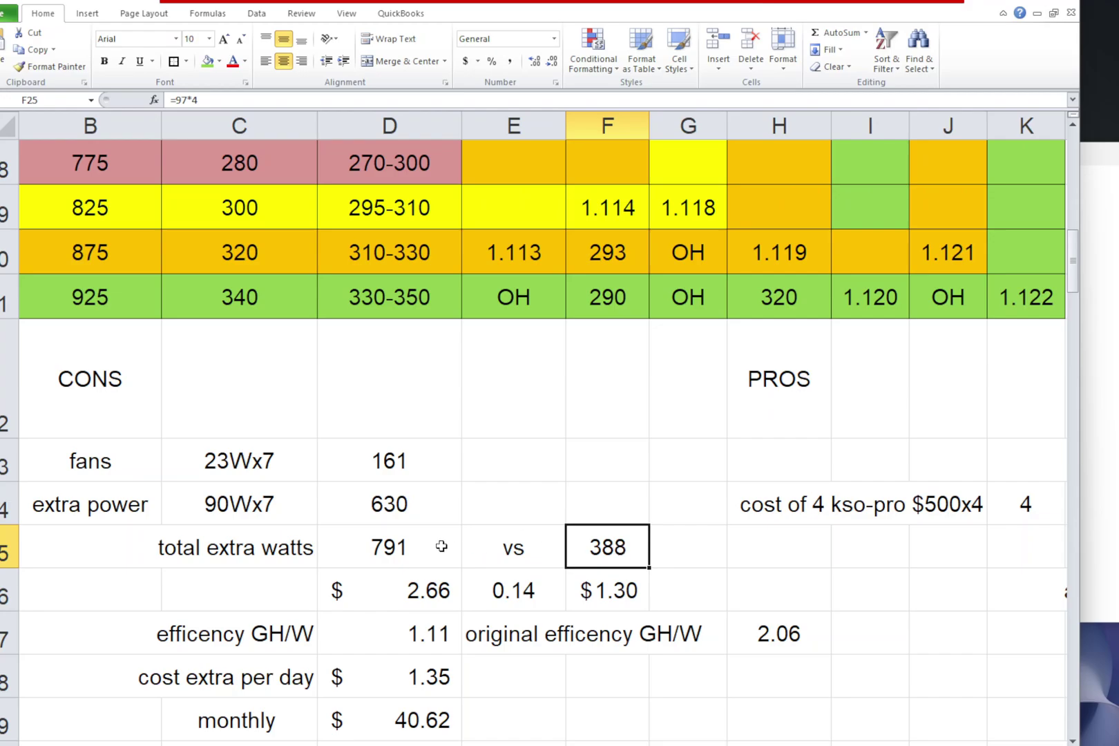
click(417, 545)
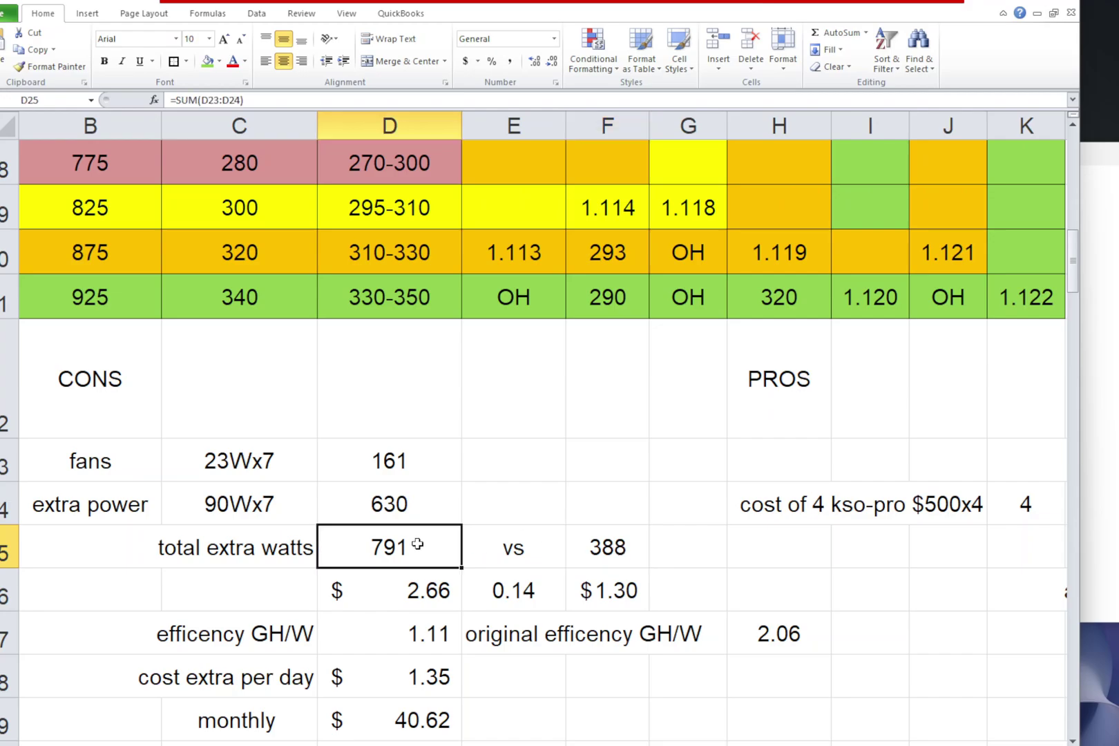
click(225, 459)
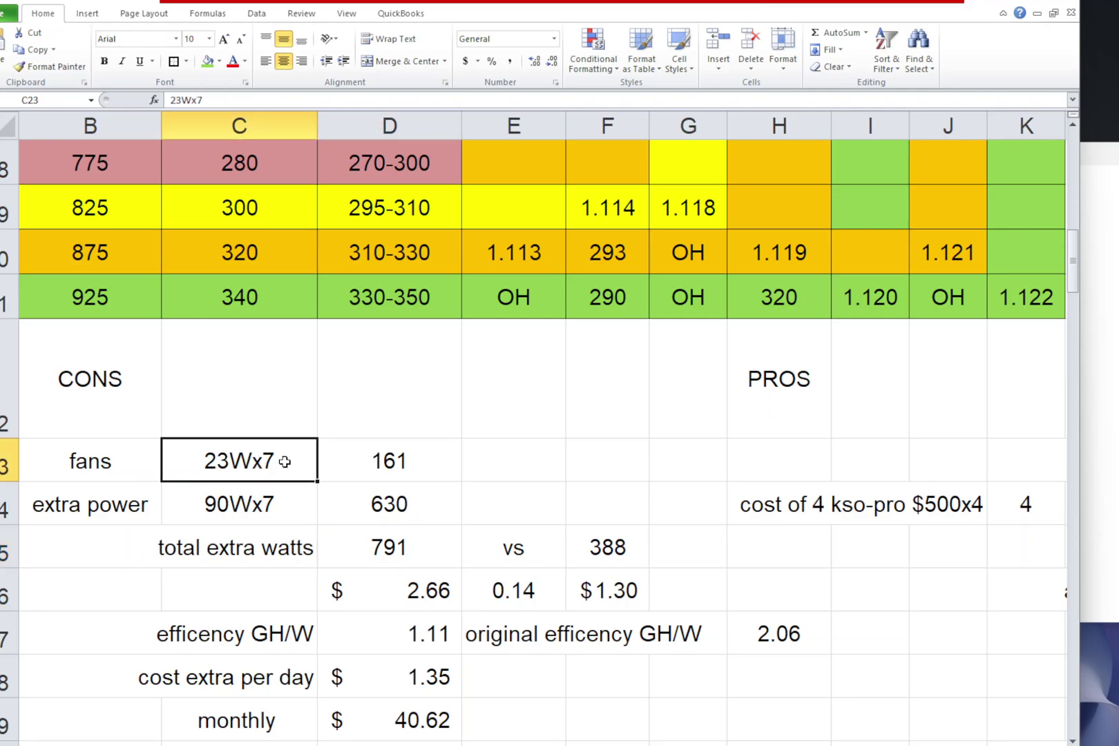
click(396, 466)
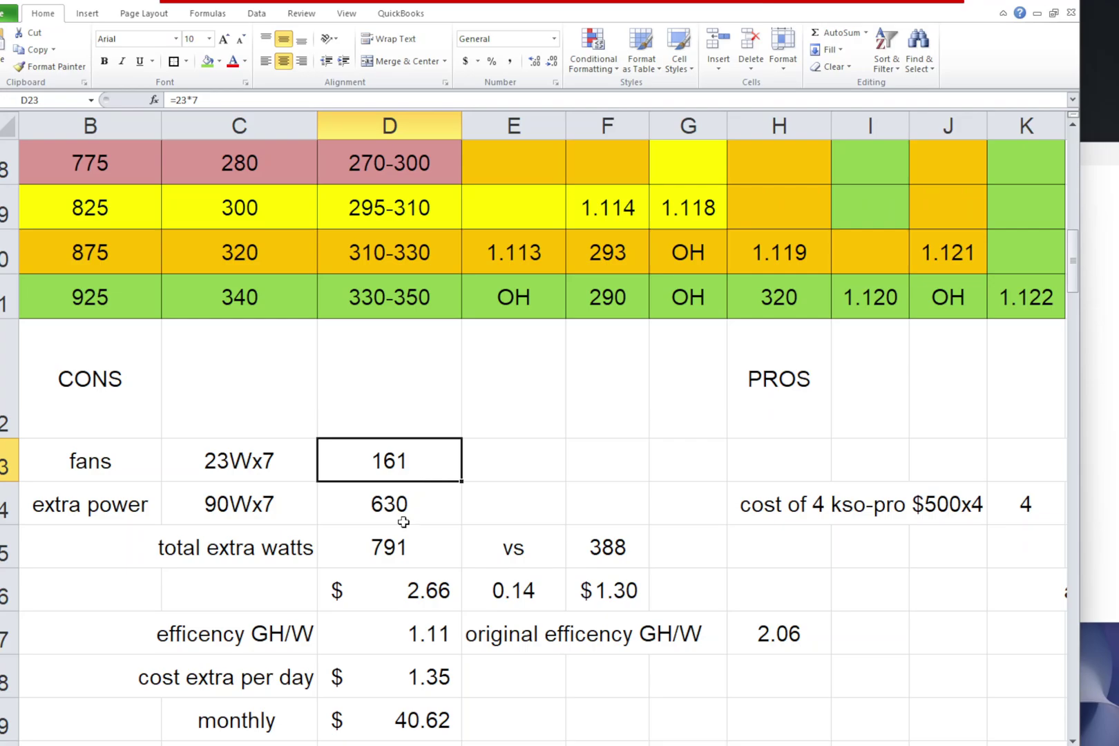
click(225, 516)
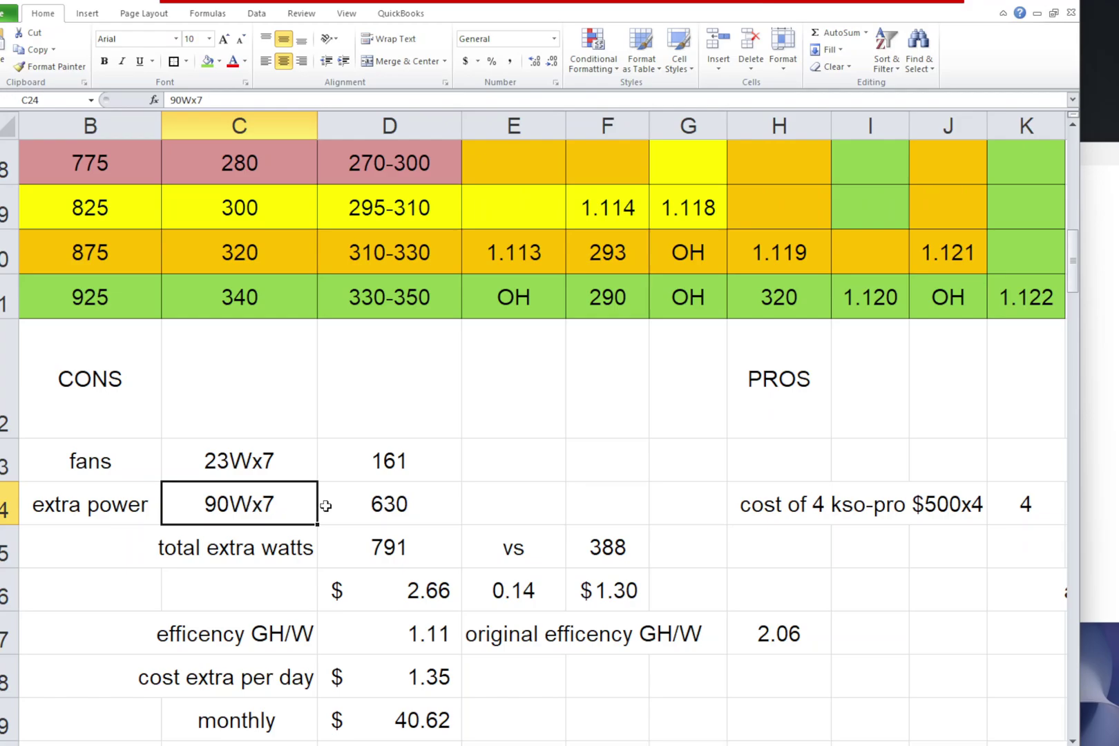
click(408, 508)
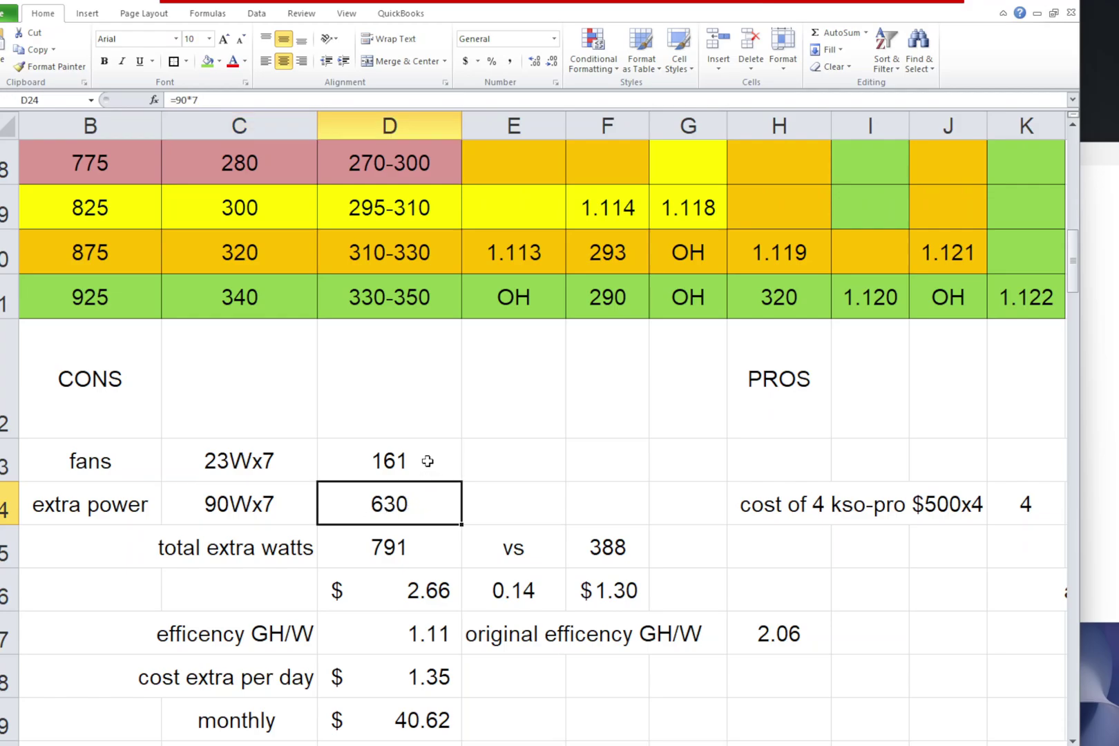
click(412, 555)
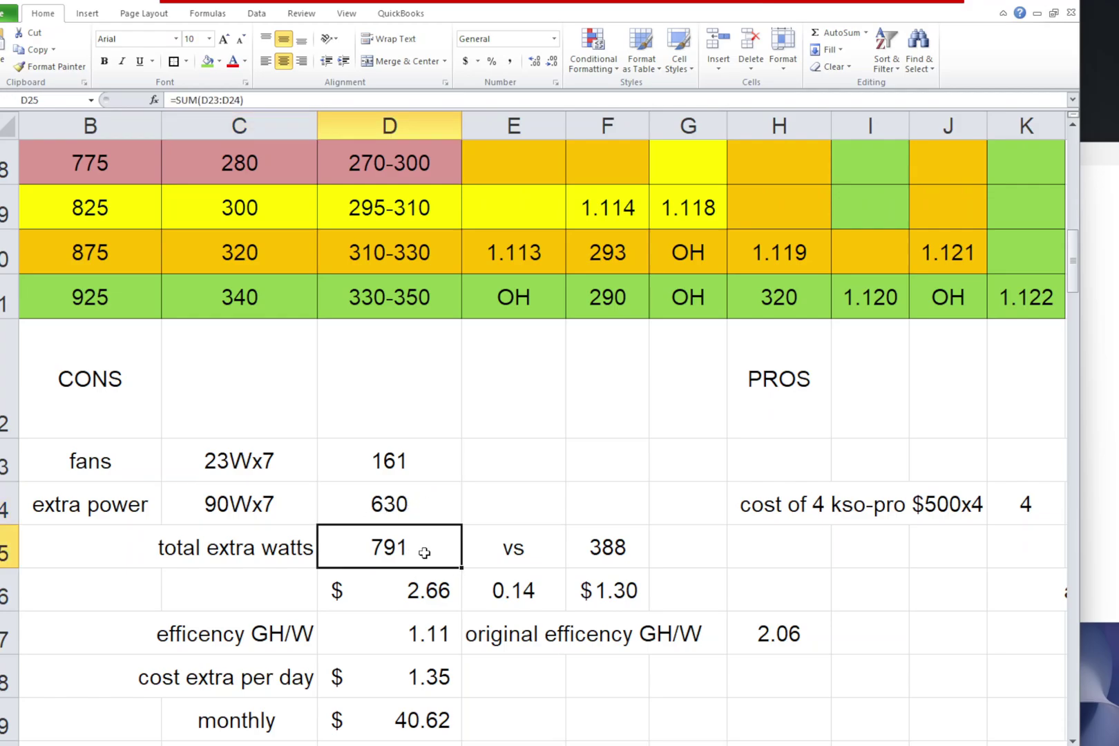
click(622, 553)
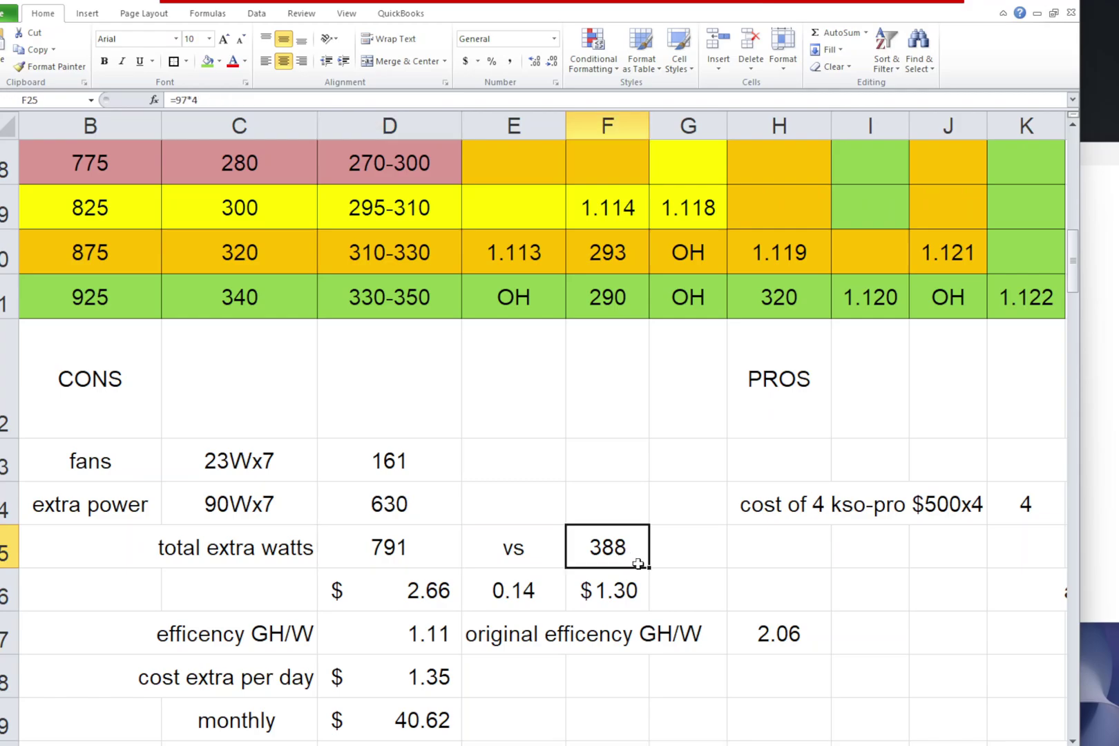
click(400, 597)
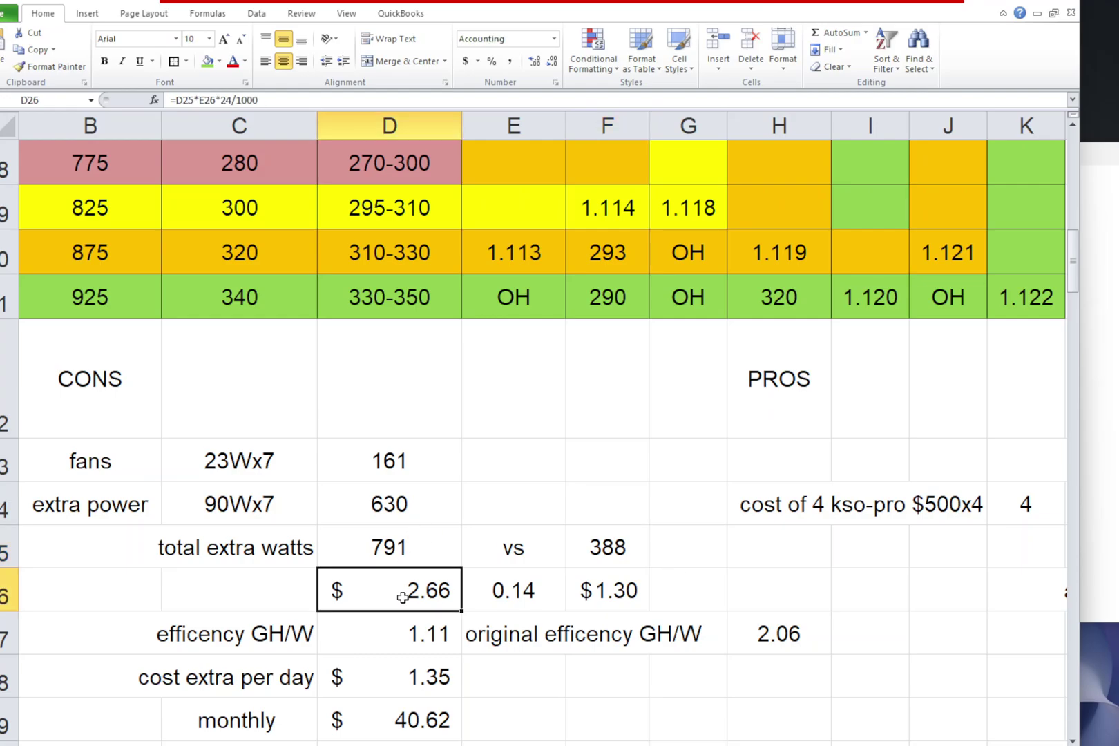
click(630, 592)
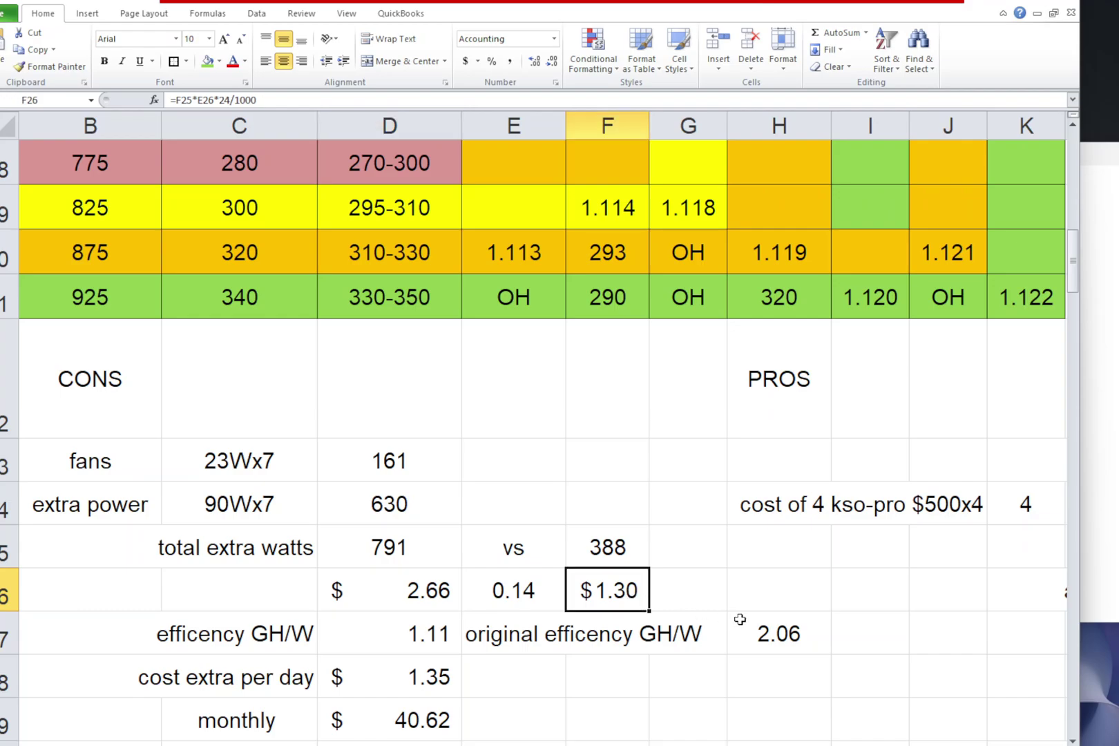
click(615, 548)
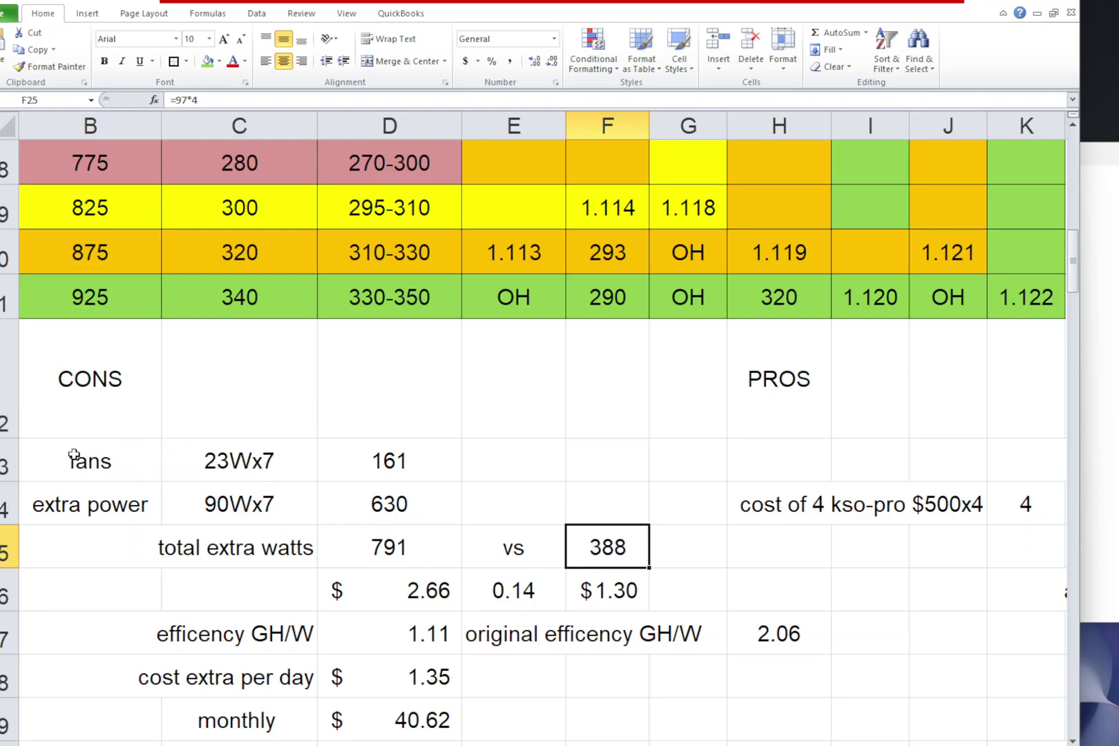
Try a 0.50 electricity rate in E26 and check the resulting yearly extra cost.
drag(76, 456, 586, 587)
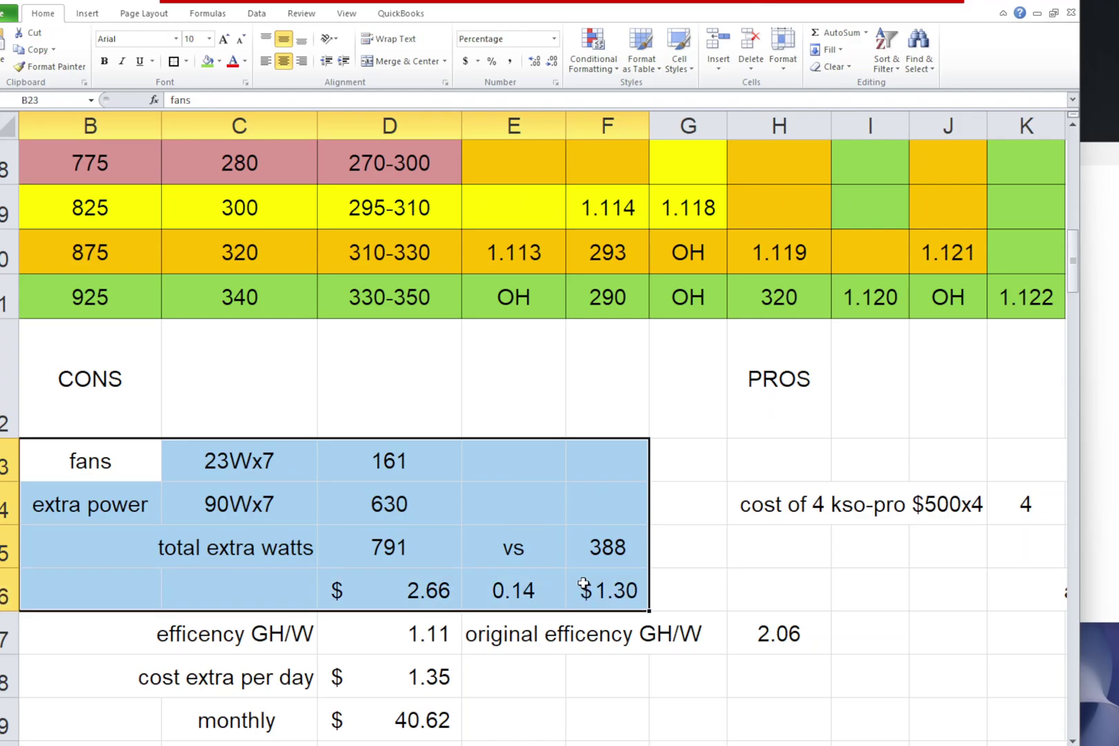
click(526, 598)
text(.50)
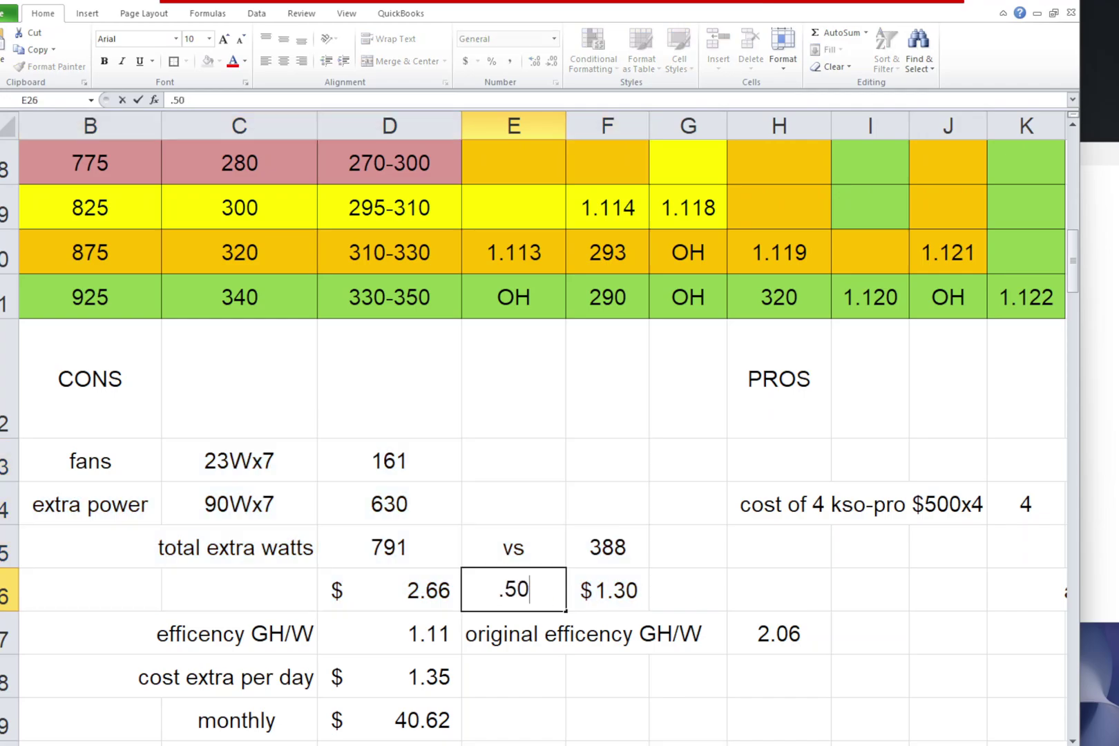
key(Up)
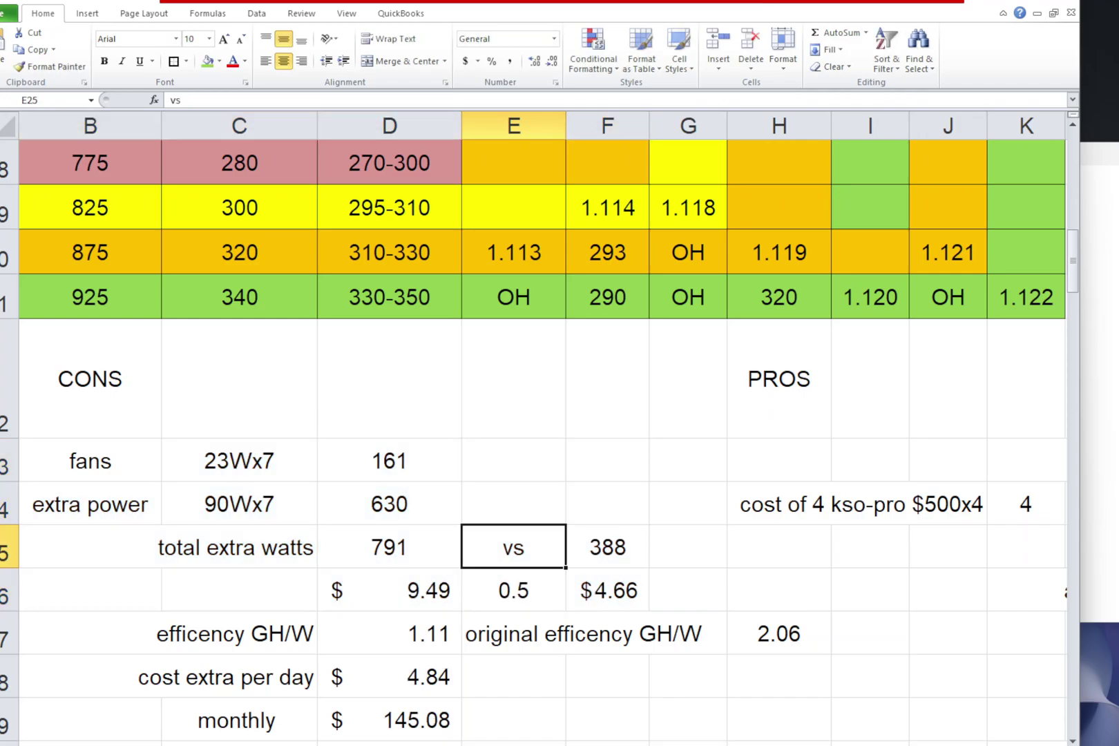
scroll(676, 584, down, 1)
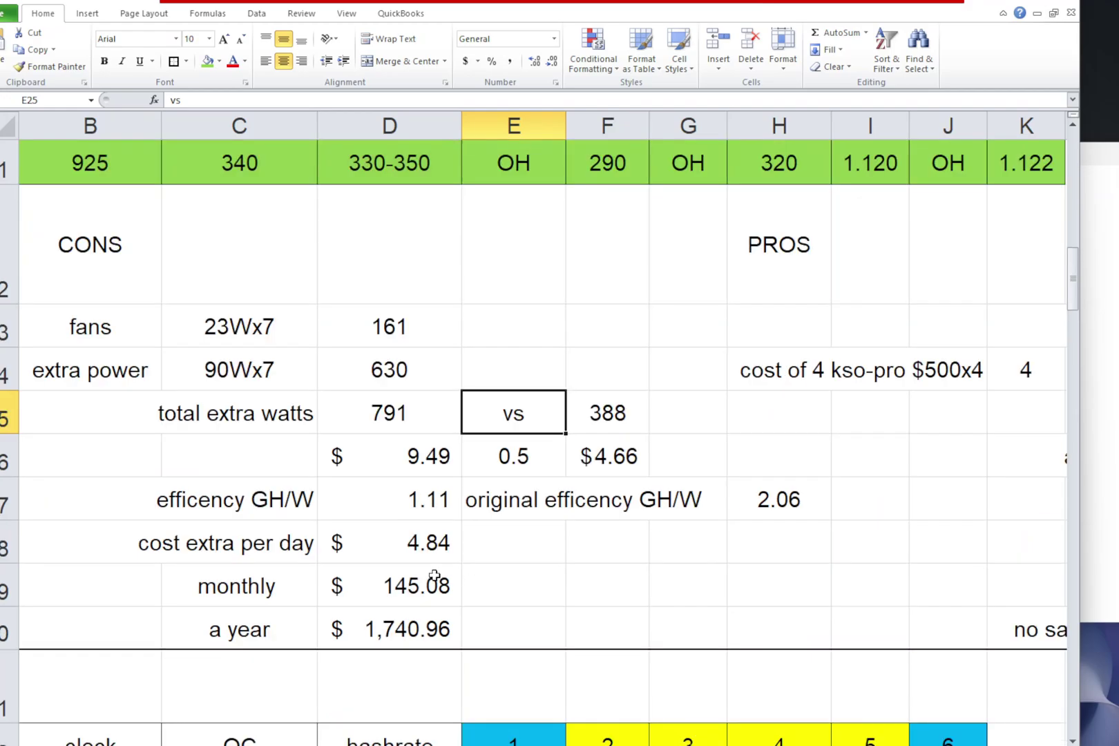
click(378, 631)
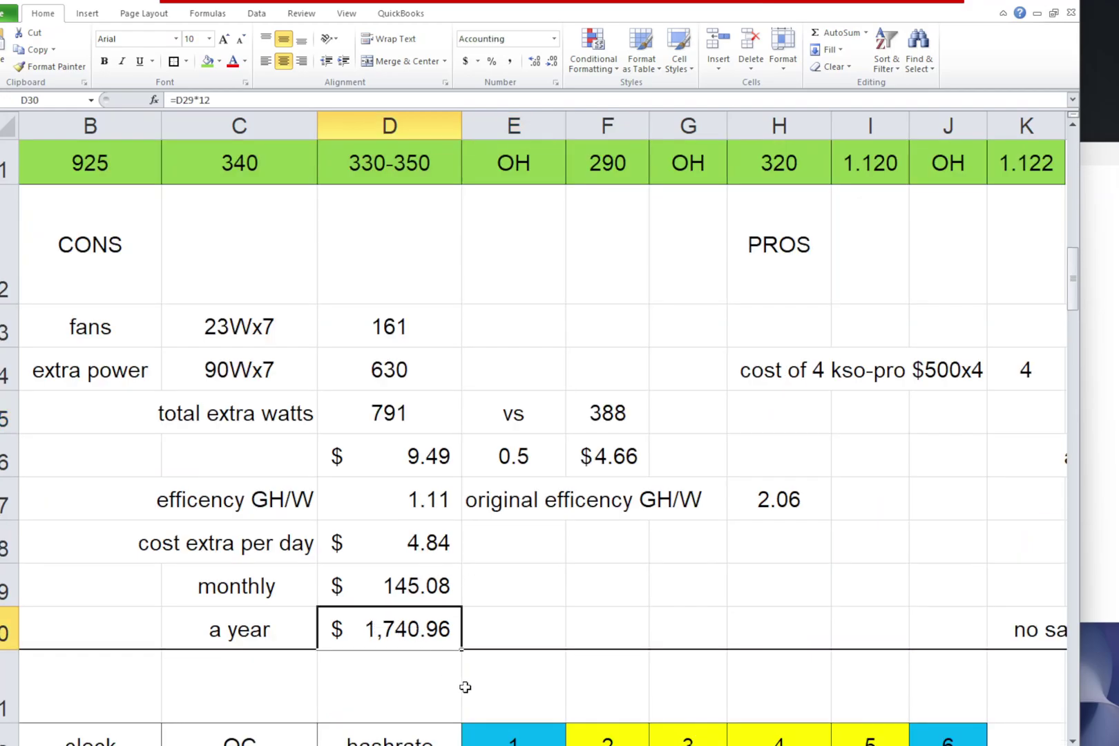
Change E26 to 0.25, confirming $870.48 yearly cost and $478.52 savings after one year.
click(525, 456)
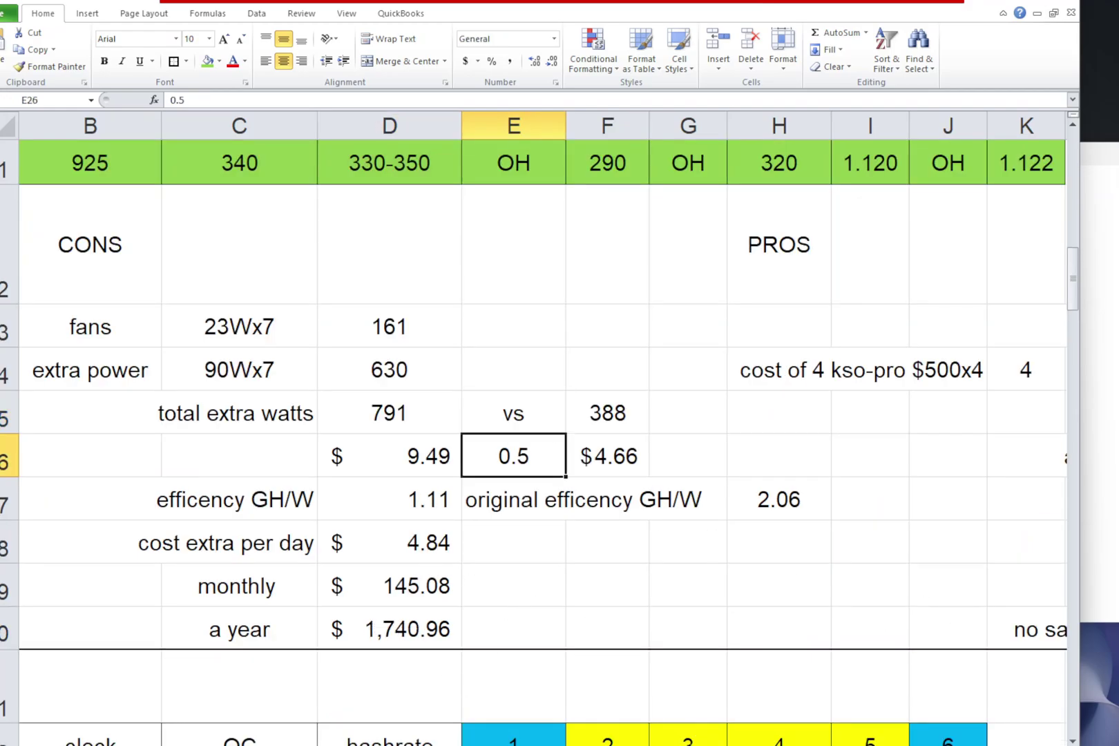
text(.25)
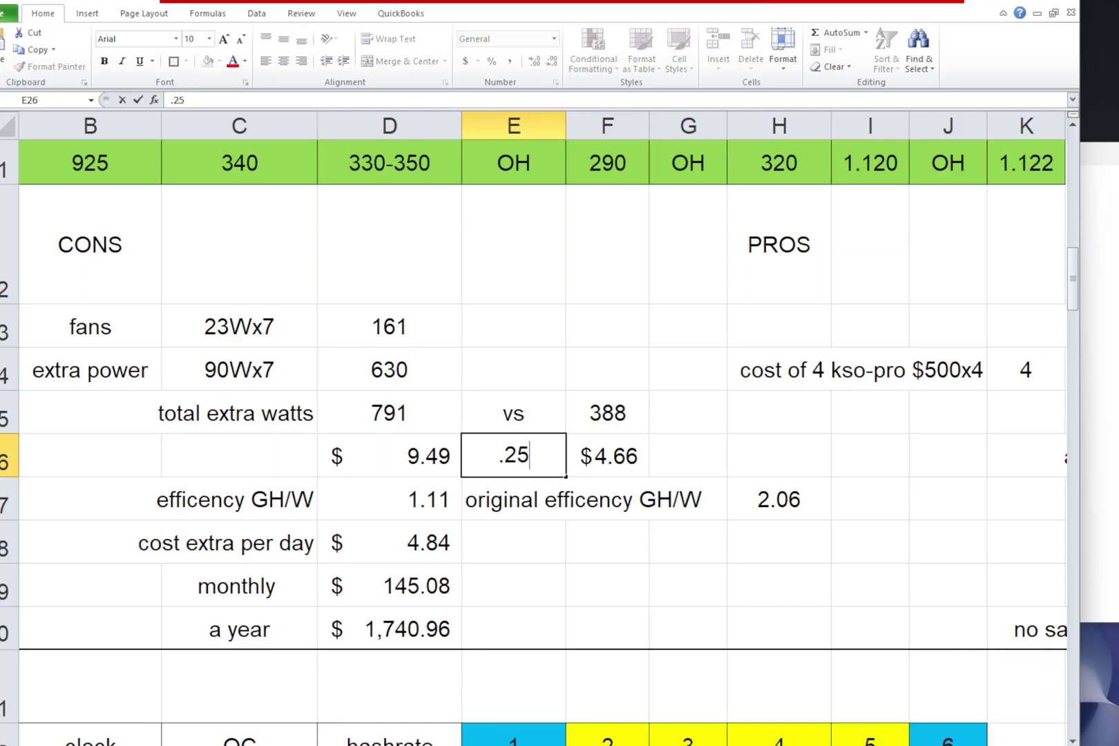
key(Return)
click(418, 625)
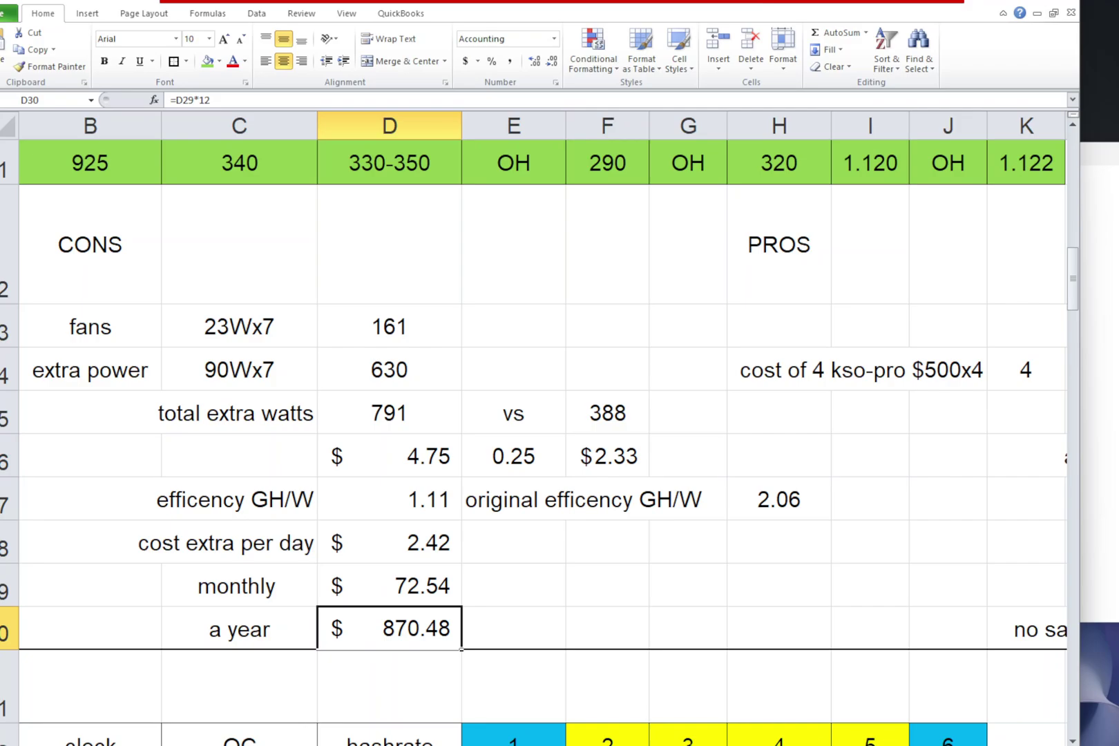
scroll(539, 414, right, 2)
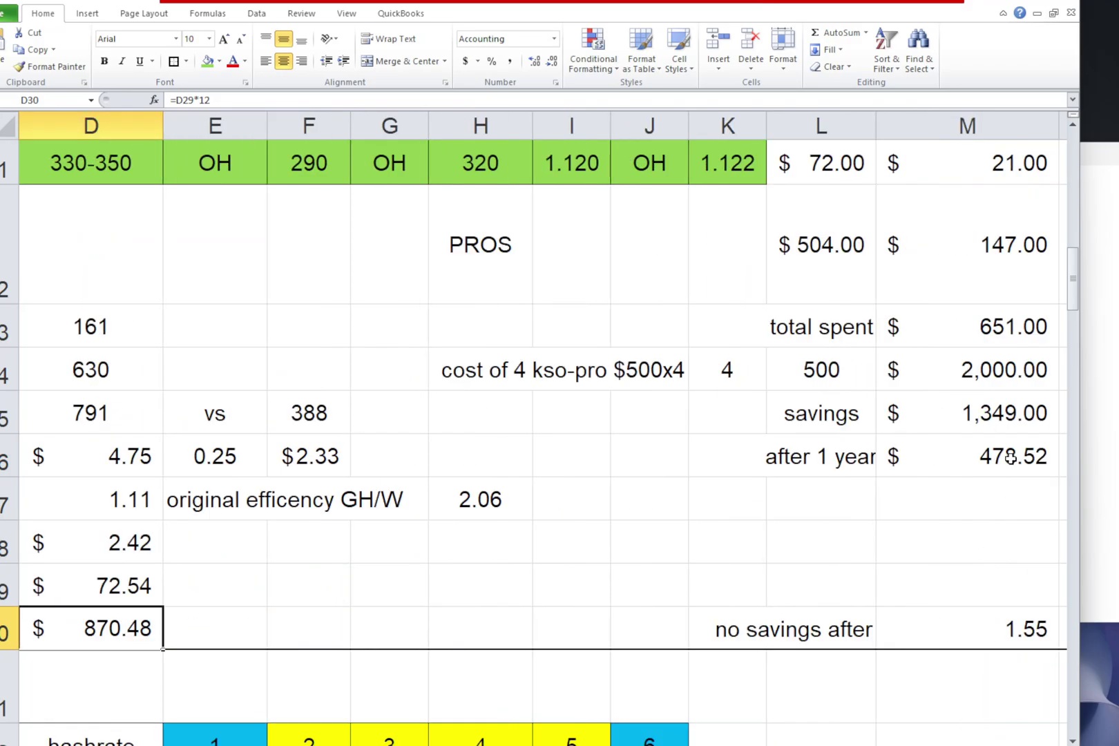
click(1012, 457)
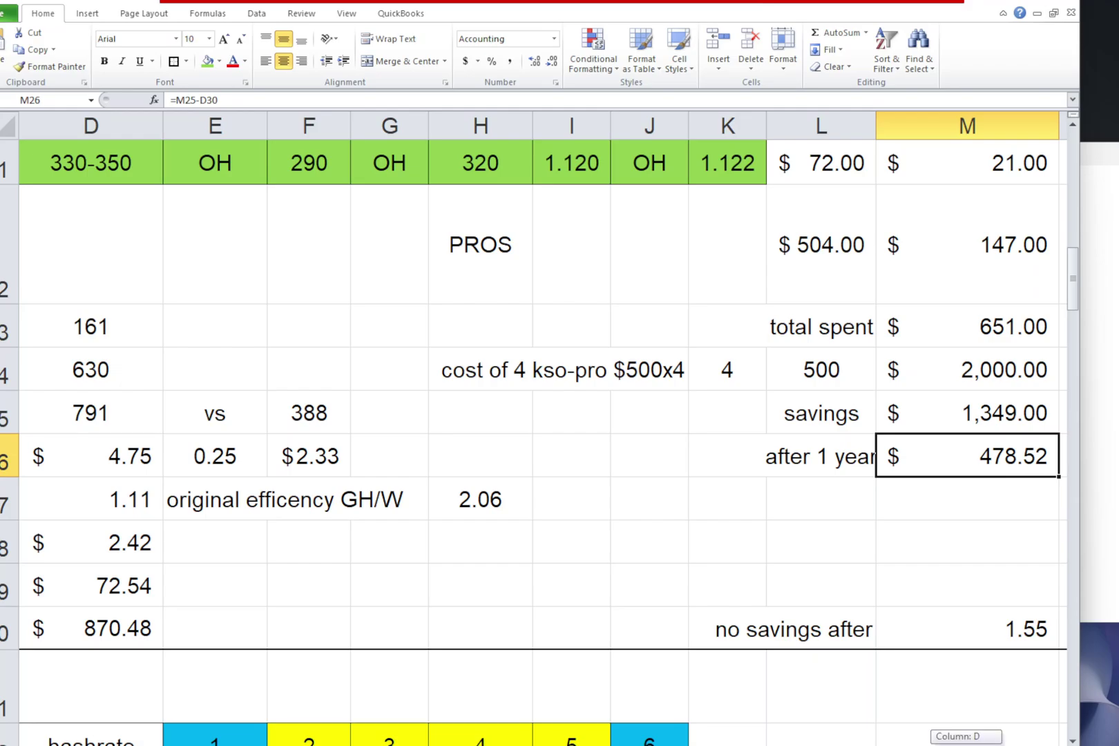
scroll(539, 414, left, 2)
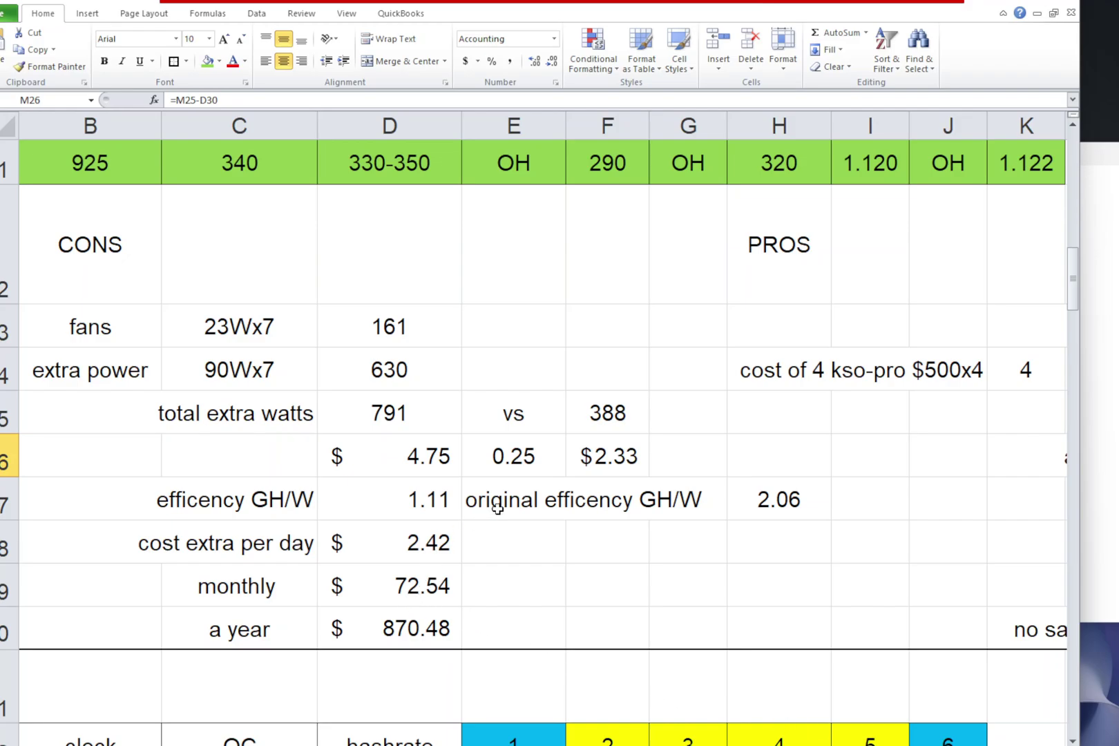
Set the E26 rate to 0.10 and view PROS: $1,000.81 after 1 year, break-even 3.87 years.
click(512, 462)
text(.10)
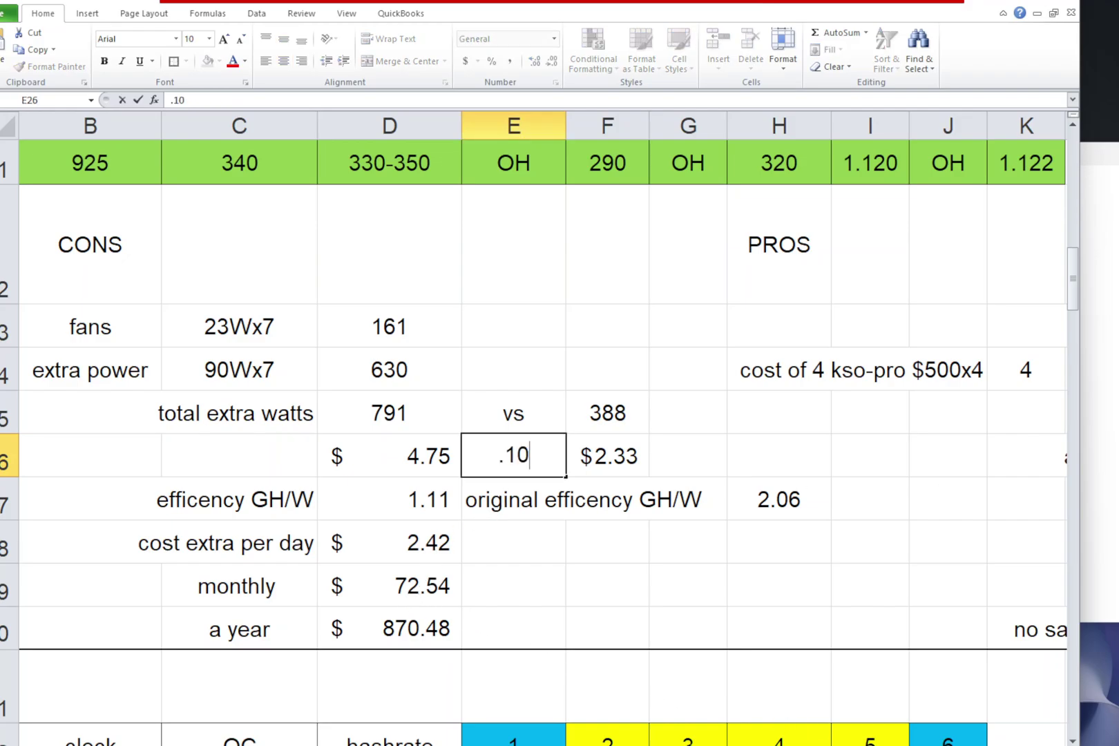
key(Tab)
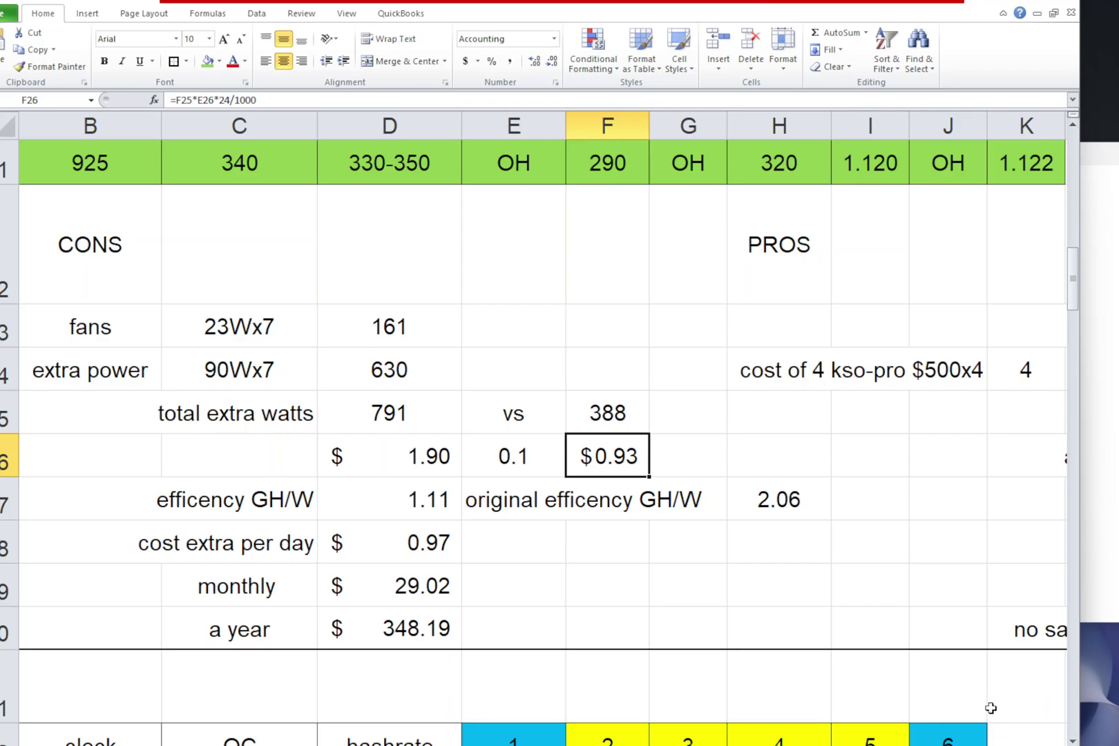
drag(964, 740, 986, 743)
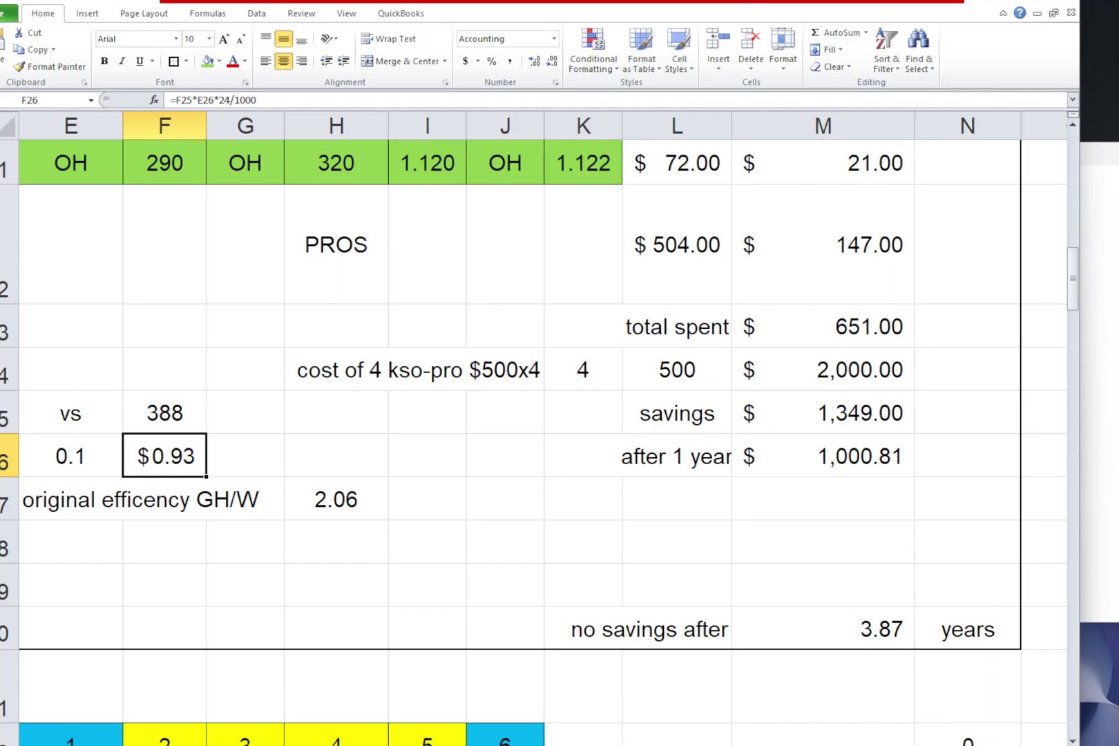
drag(967, 744, 953, 745)
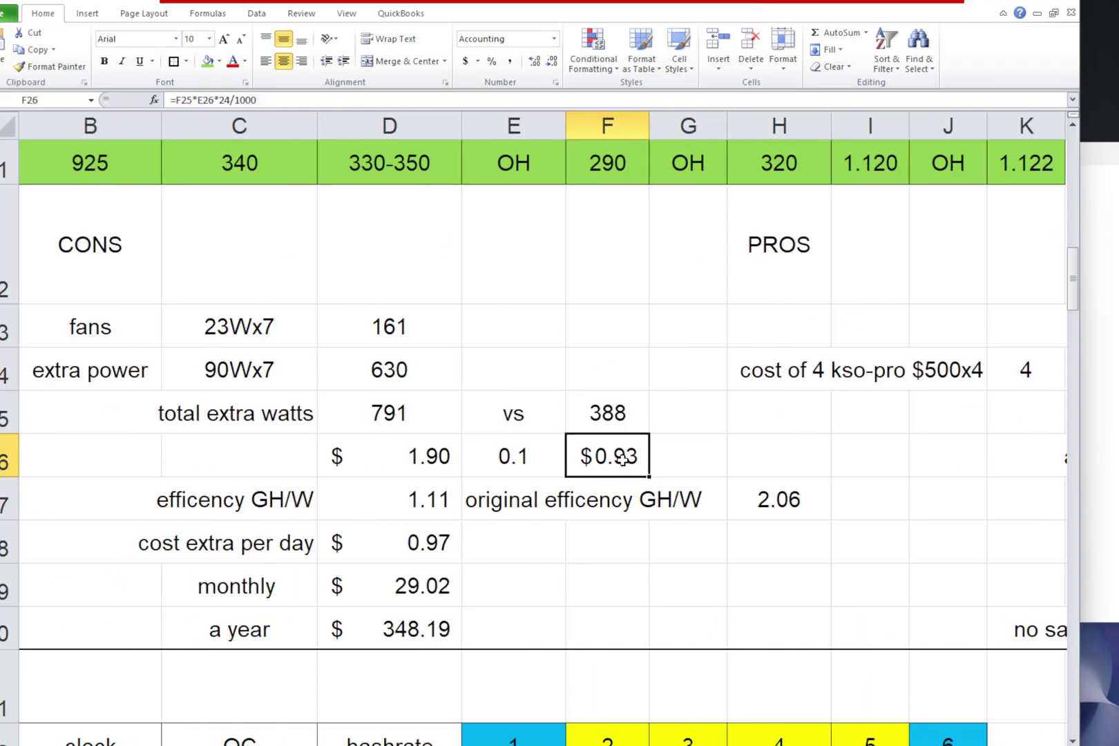
drag(909, 743, 929, 743)
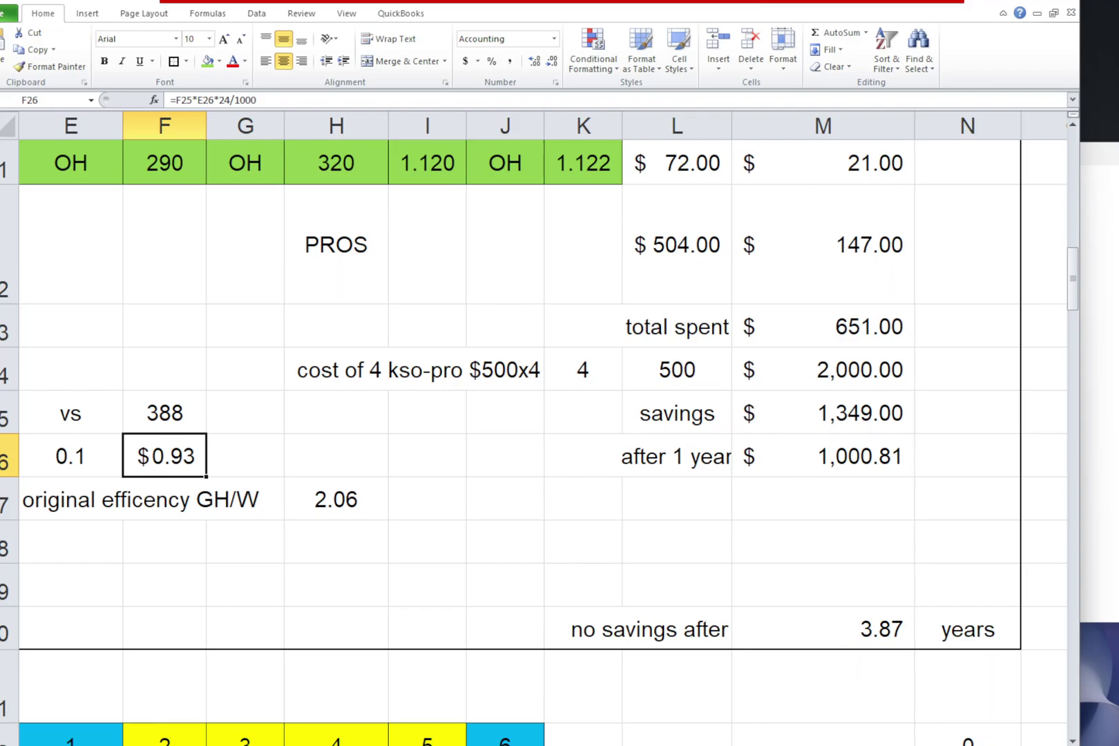
Review the CONS block's 1.11 overclocked versus 2.06 original efficiency, then move to the miners sheet.
scroll(539, 415, left, 2)
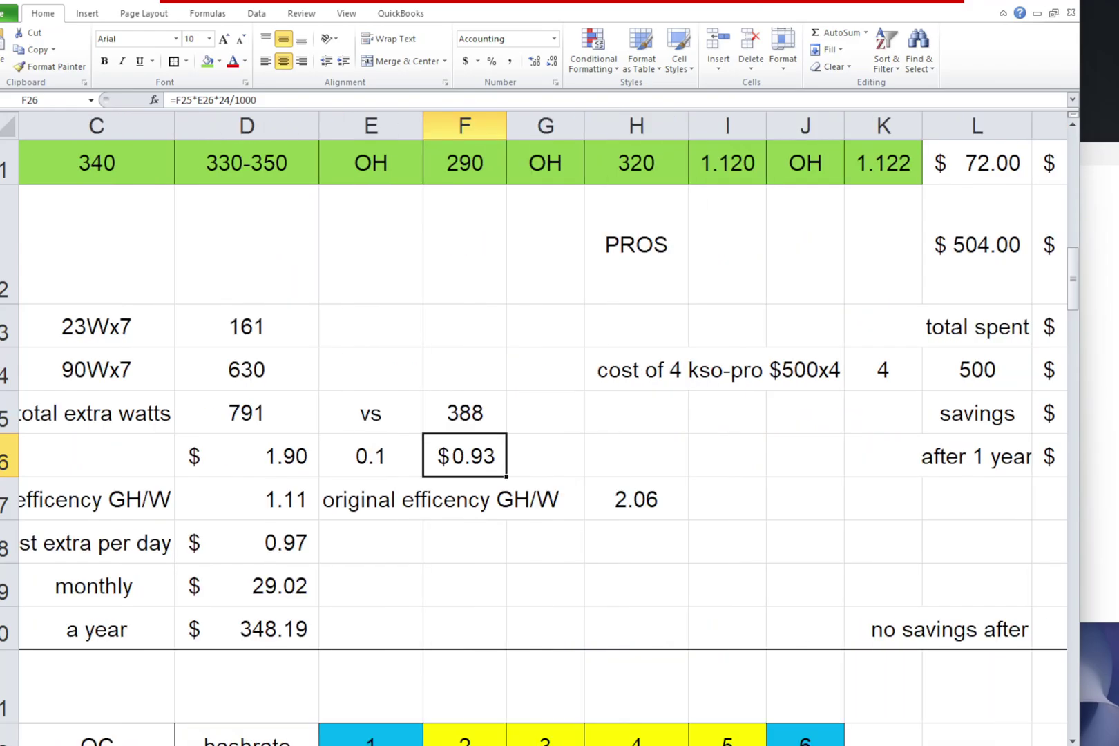
scroll(950, 728, right, 2)
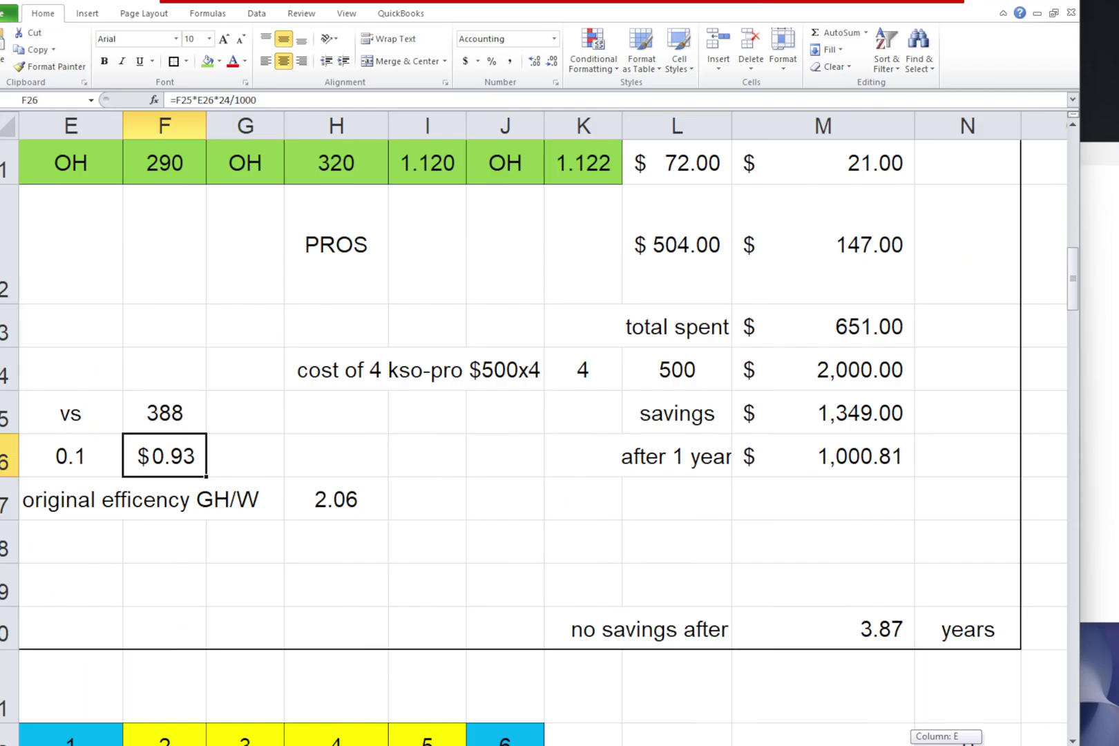
scroll(950, 728, left, 2)
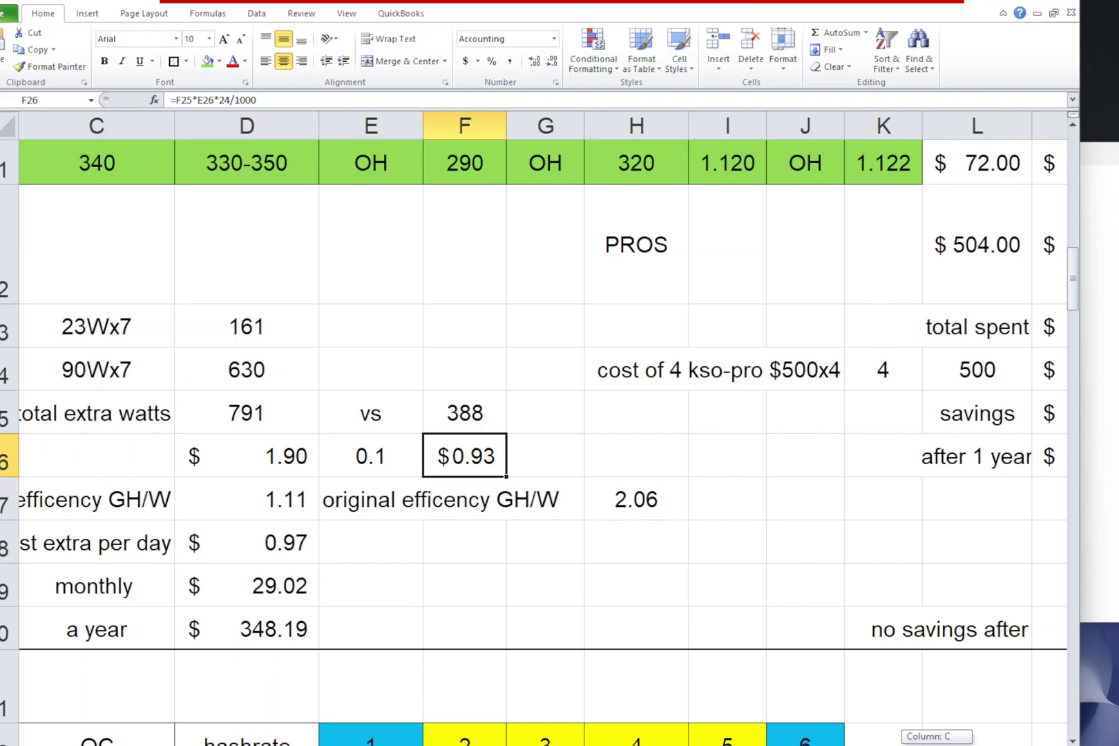
scroll(950, 727, left, 2)
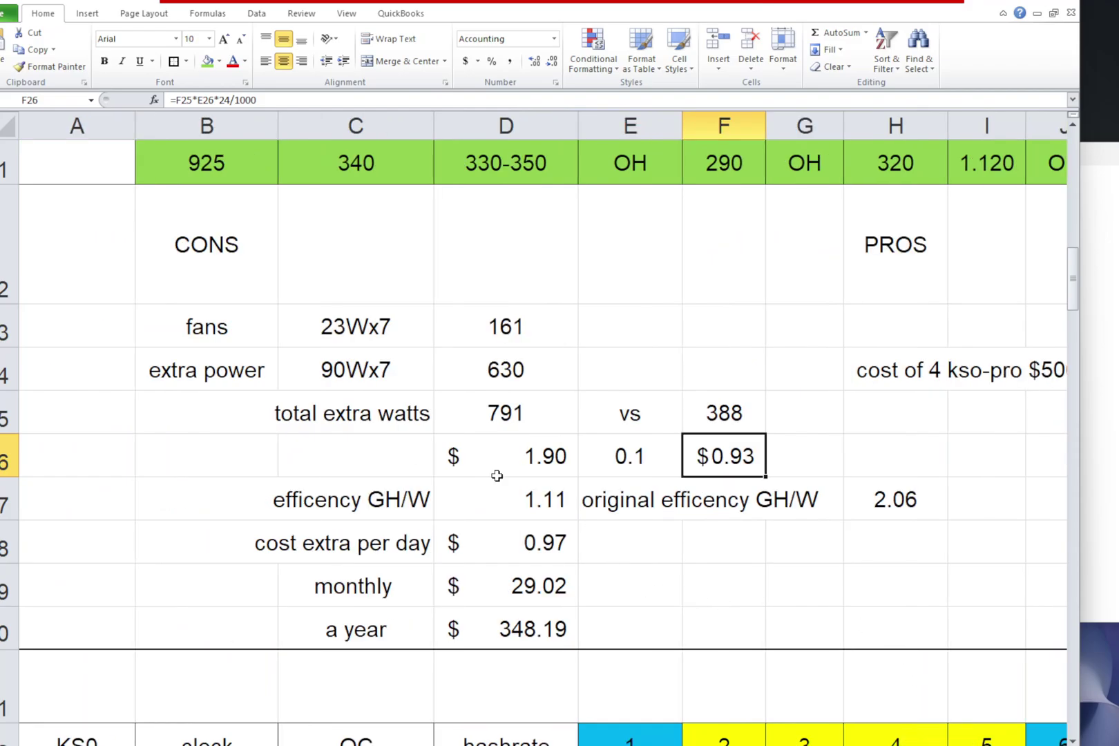
drag(125, 237, 809, 615)
click(723, 542)
click(553, 501)
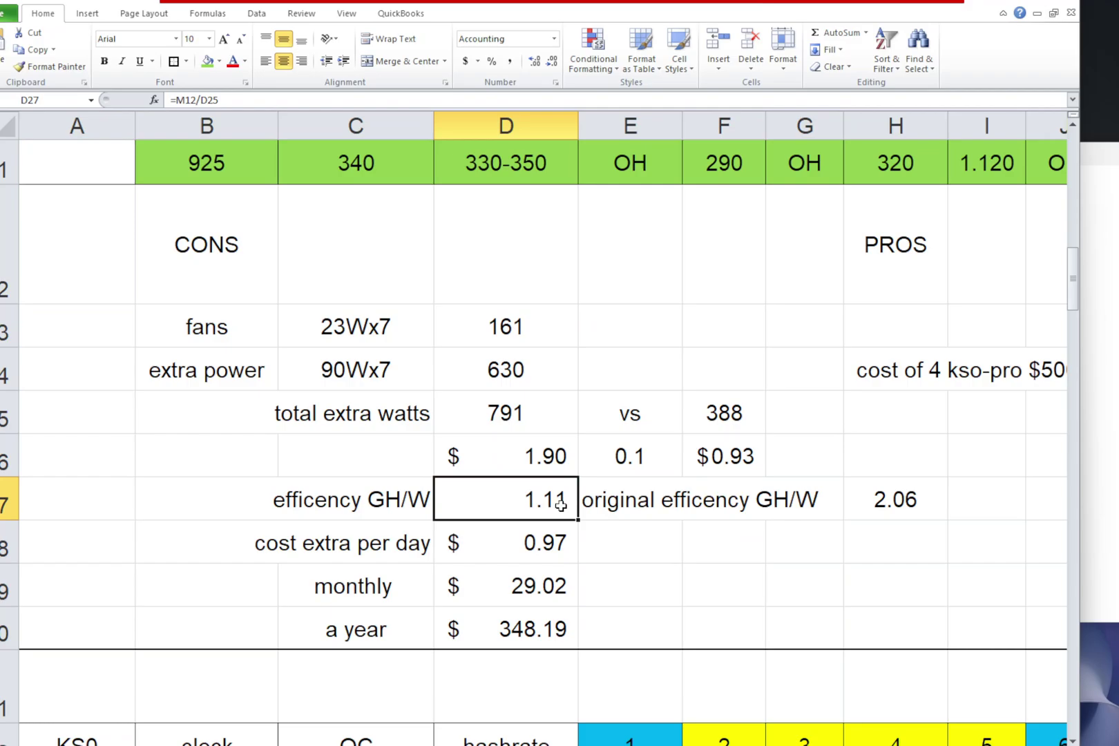
click(872, 512)
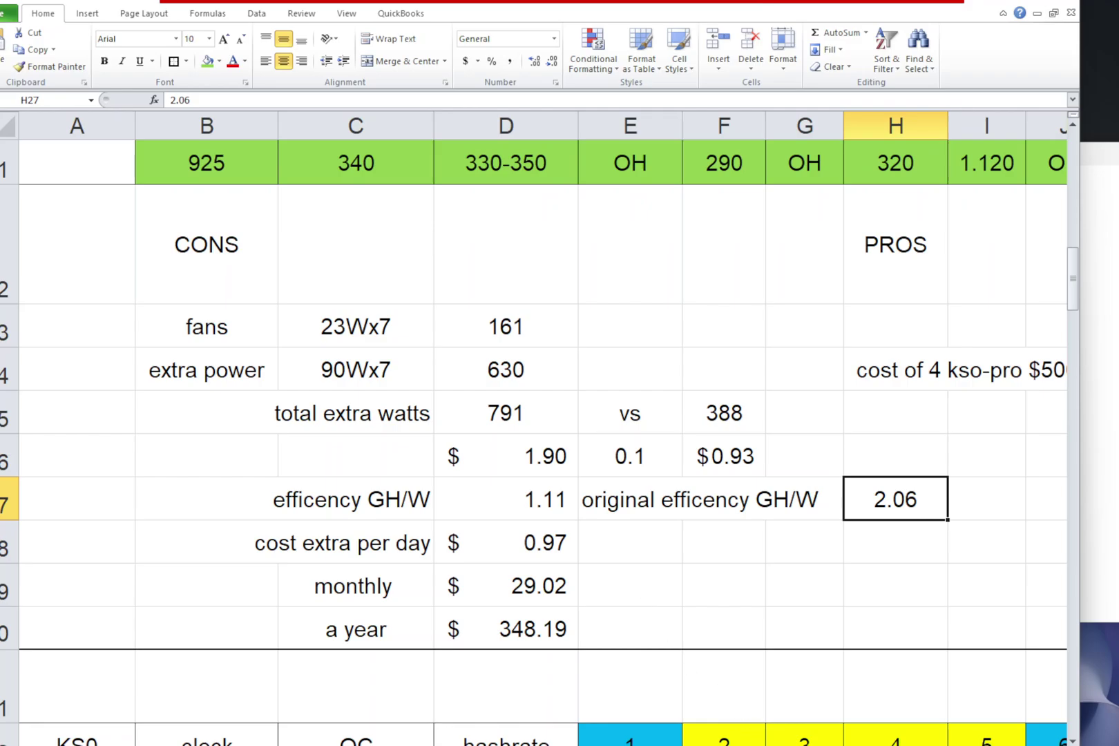
key(ctrl+Page_Down)
scroll(517, 467, down, 1)
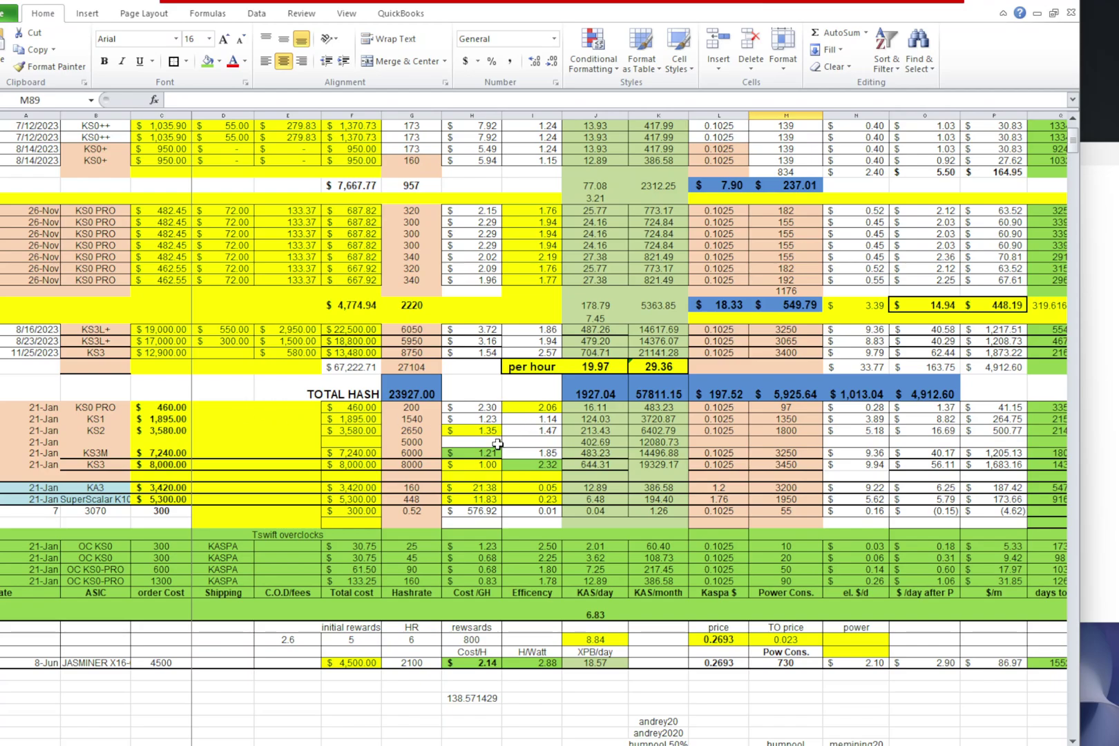
Check the miners' efficiencies: KS1 1.14, KS2 1.47, KS3M 1.85 and KS3 2.32.
click(492, 419)
click(556, 419)
click(546, 430)
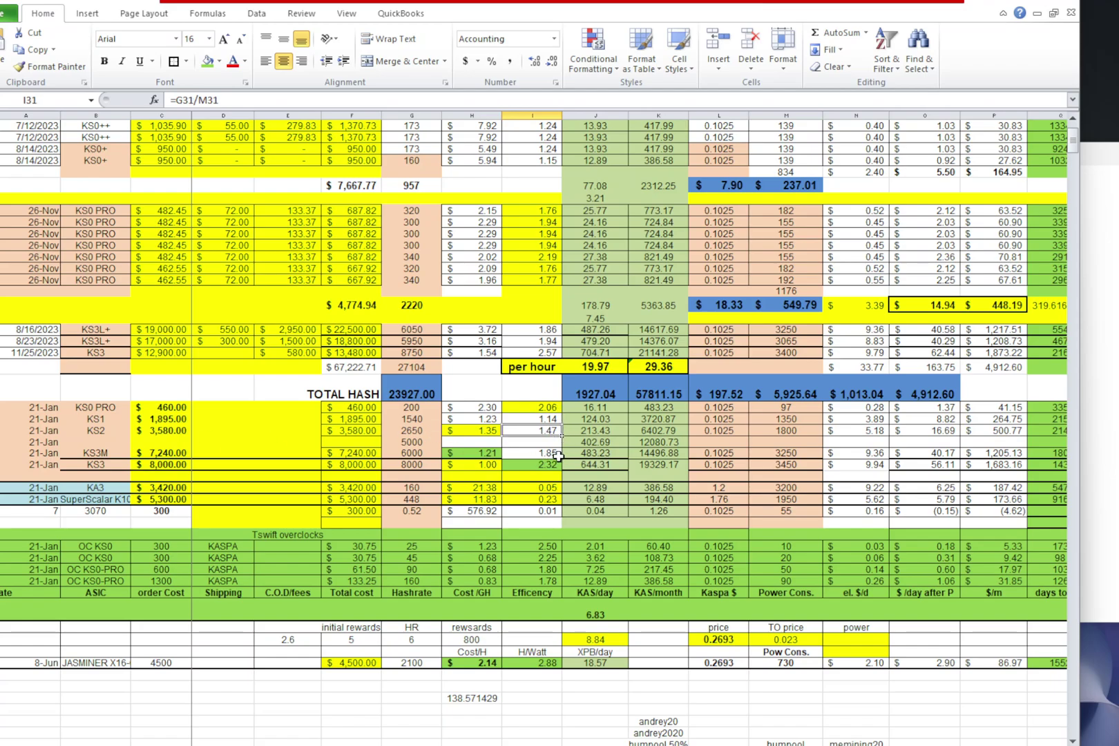
click(558, 453)
click(556, 464)
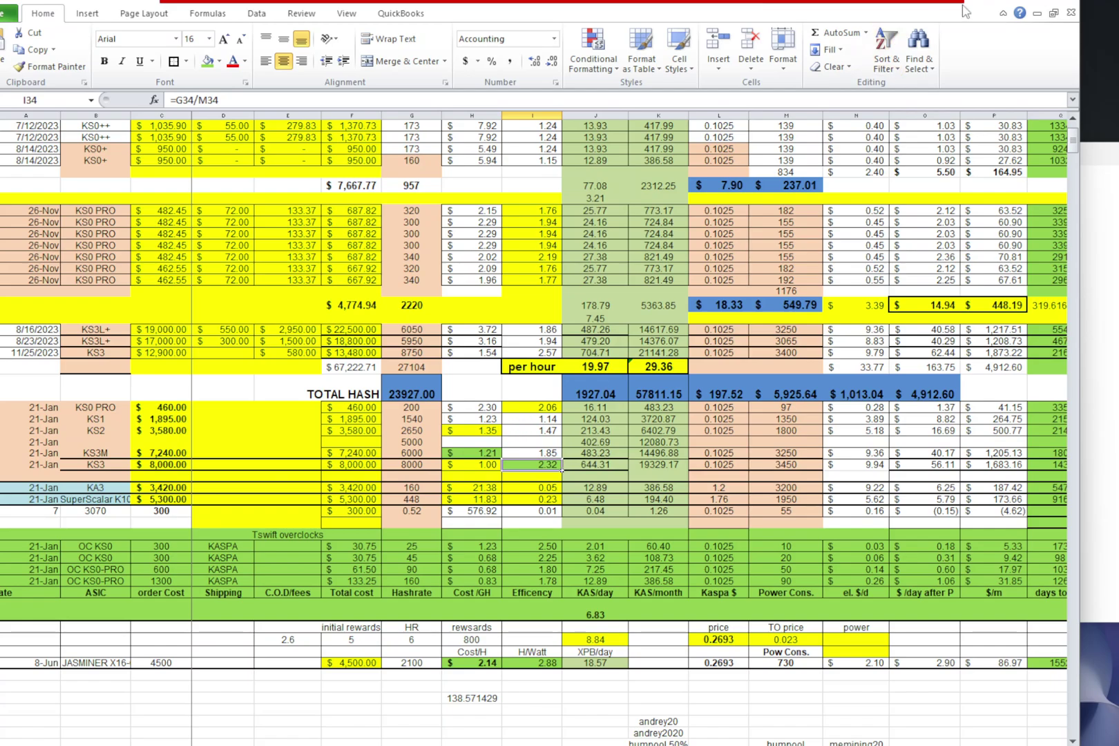
scroll(539, 415, up, 1)
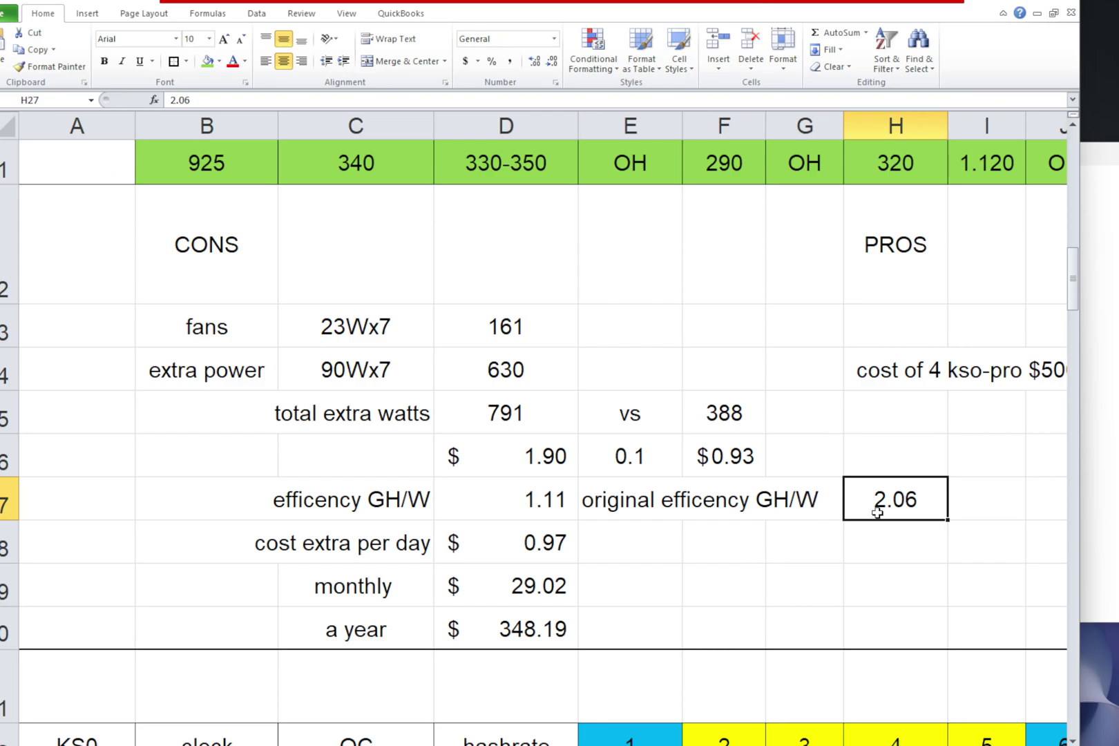
Inspect the $651.00 total spent sum in M23 and the 875 gain GH formula in M12.
scroll(875, 500, up, 1)
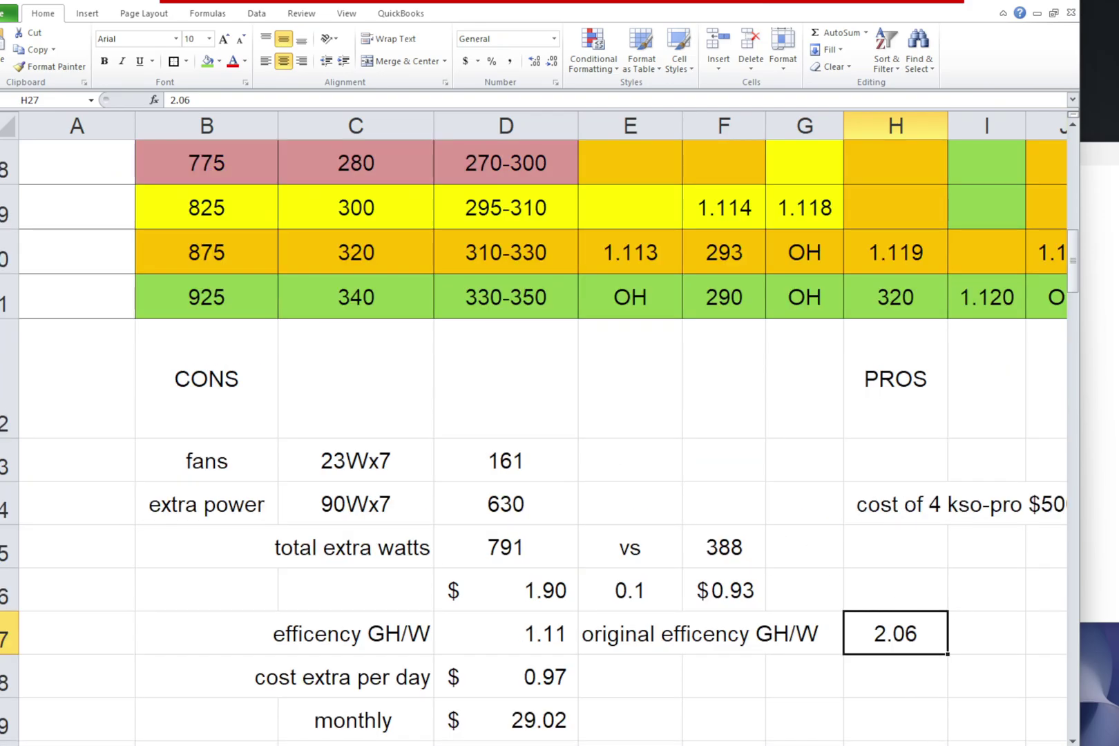
mouse_move(922, 744)
mouse_down()
mouse_move(960, 745)
mouse_move(940, 744)
mouse_up()
click(868, 474)
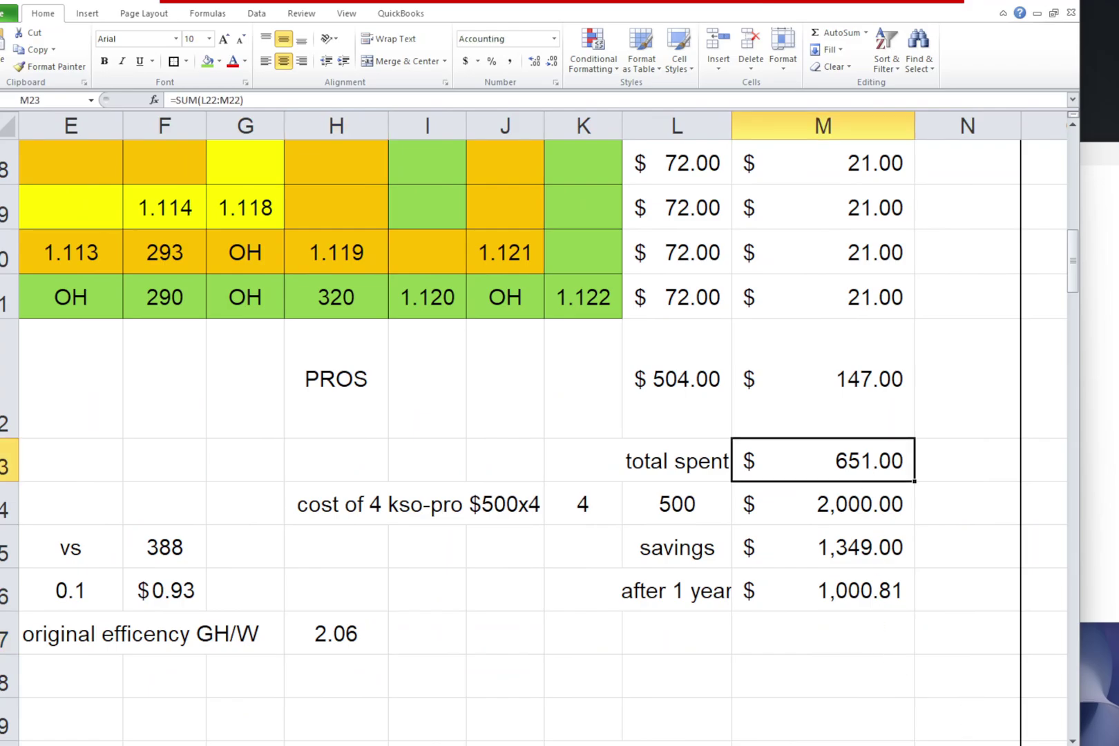
drag(941, 744, 935, 744)
scroll(921, 446, up, 3)
click(964, 242)
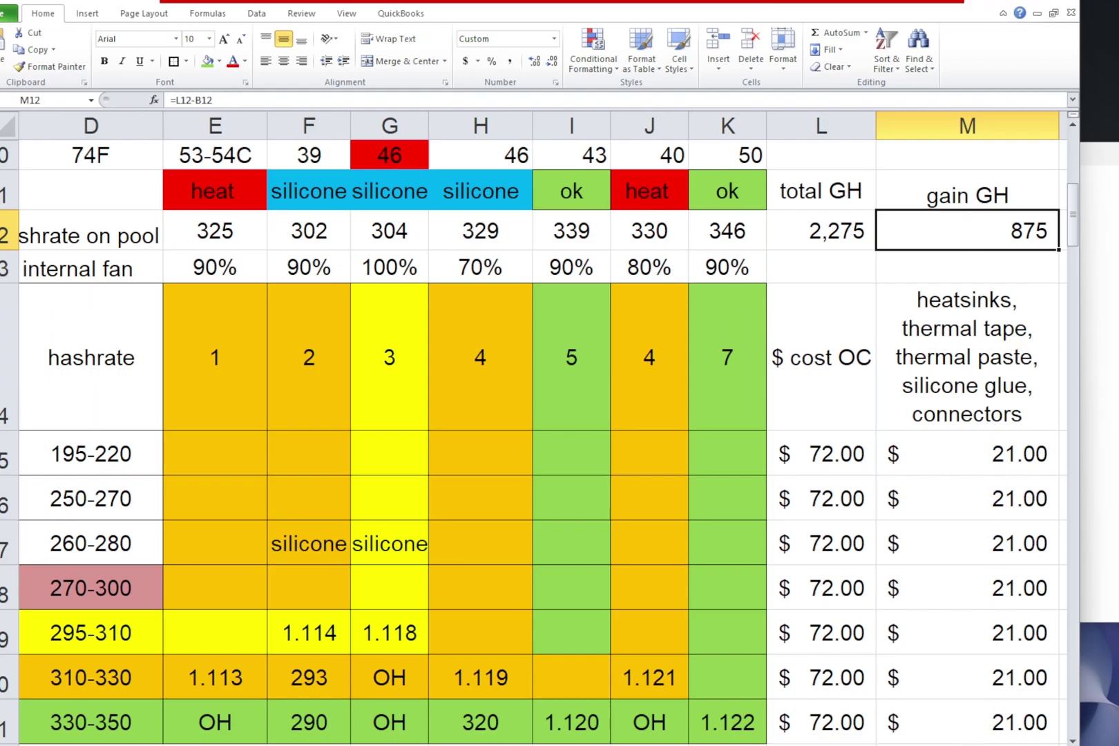
Scroll to columns B–K and rows 10–21 to show all seven units' colour-coded results.
scroll(694, 518, left, 3)
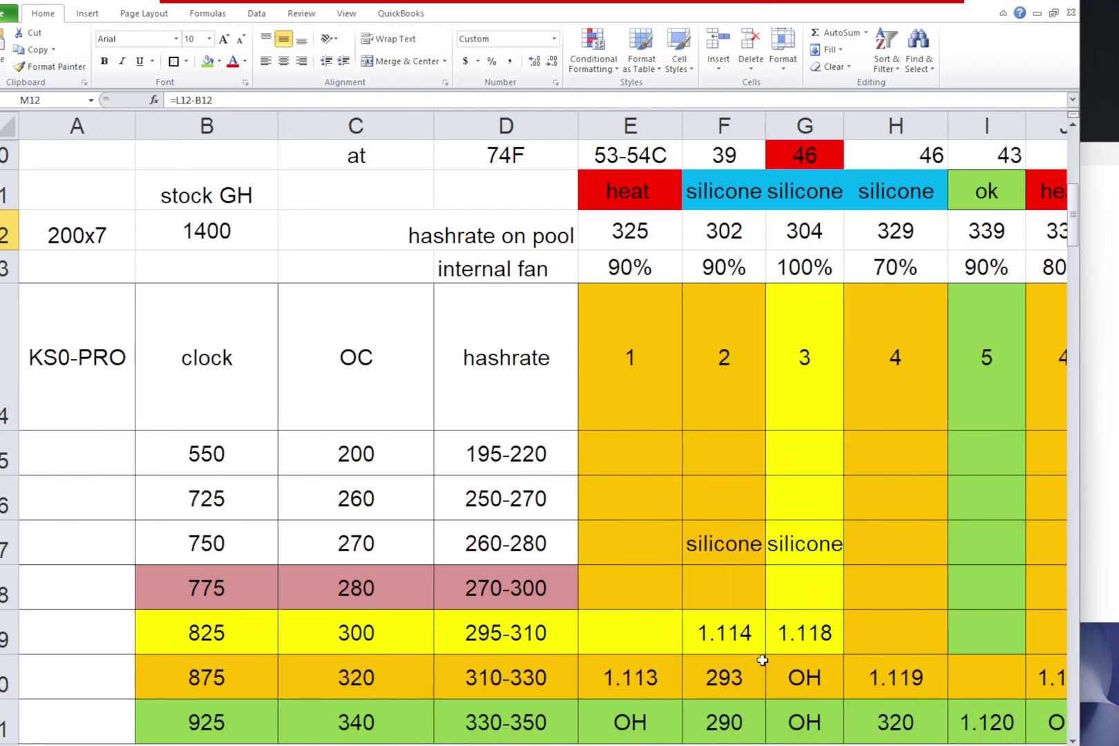
drag(926, 744, 942, 744)
scroll(907, 525, down, 3)
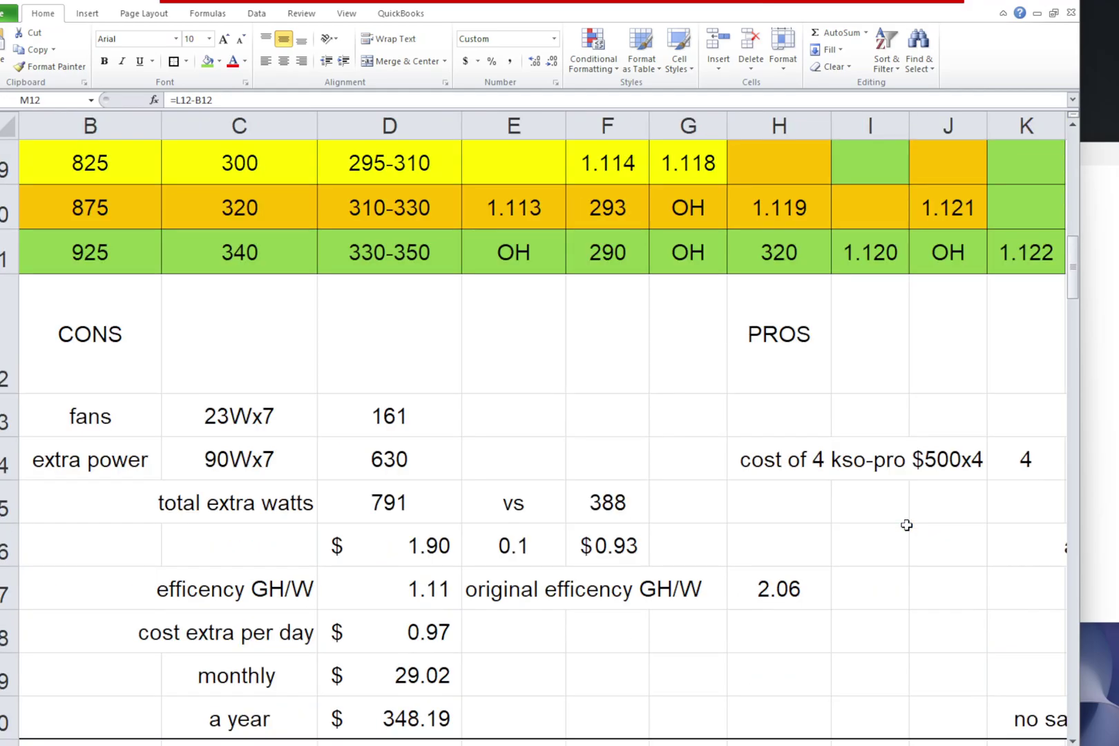
scroll(907, 525, up, 3)
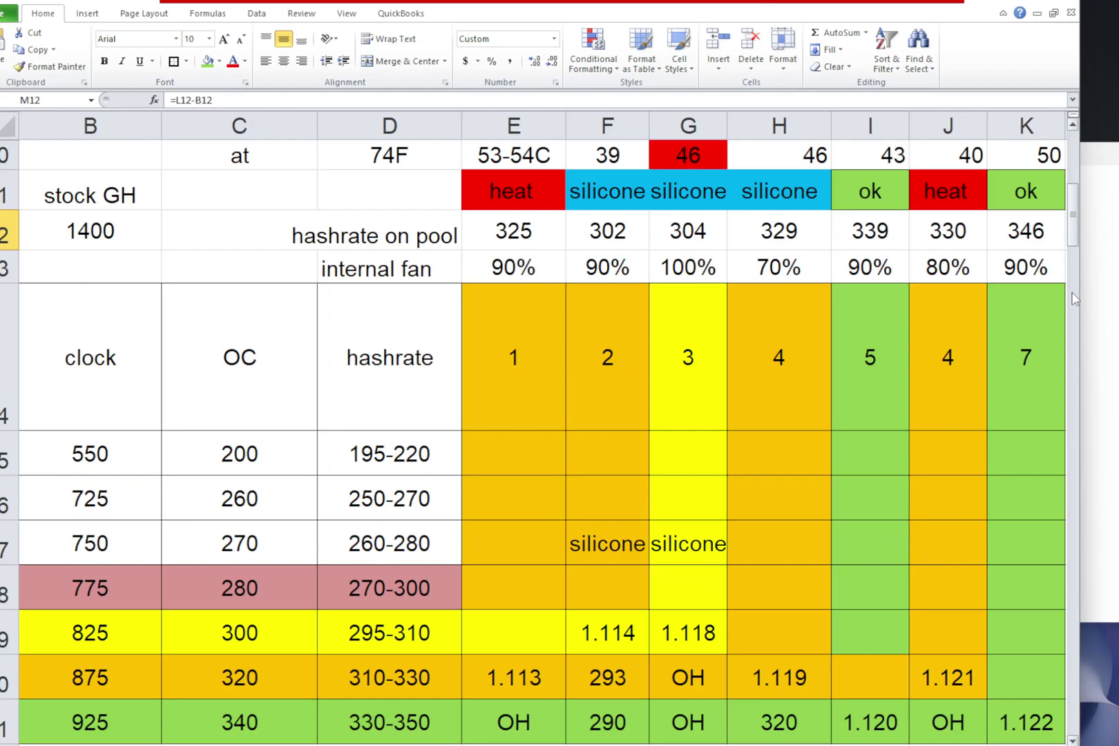
drag(1079, 222, 1076, 229)
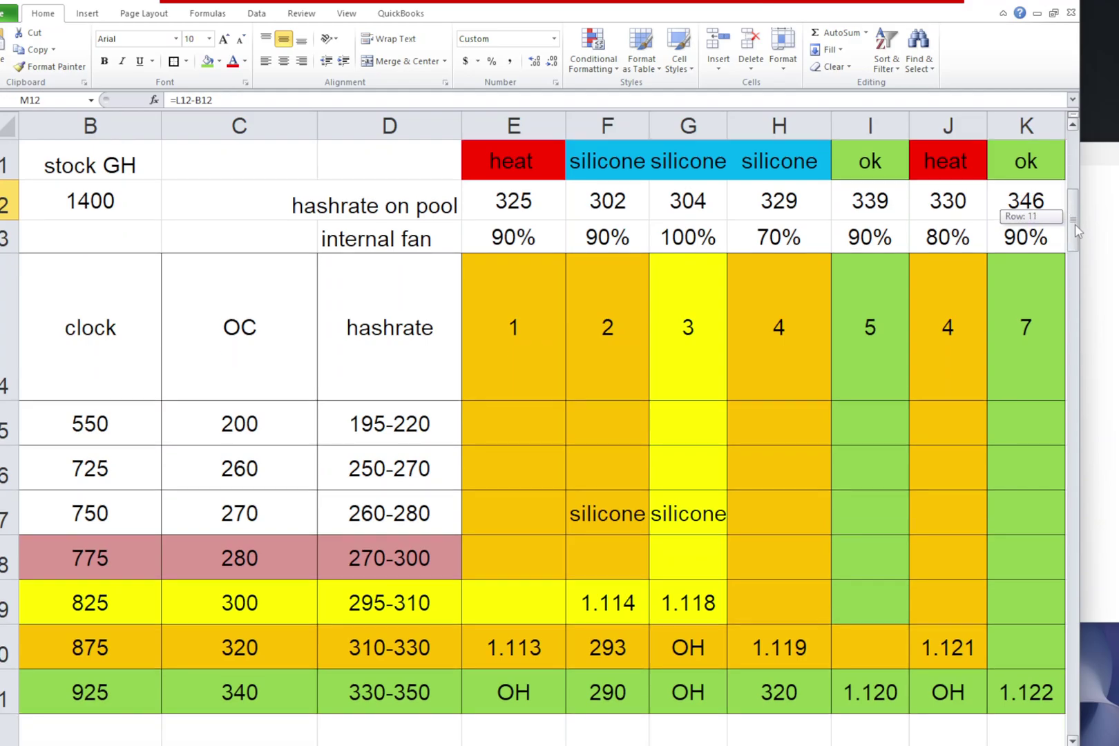
drag(1074, 224, 1076, 217)
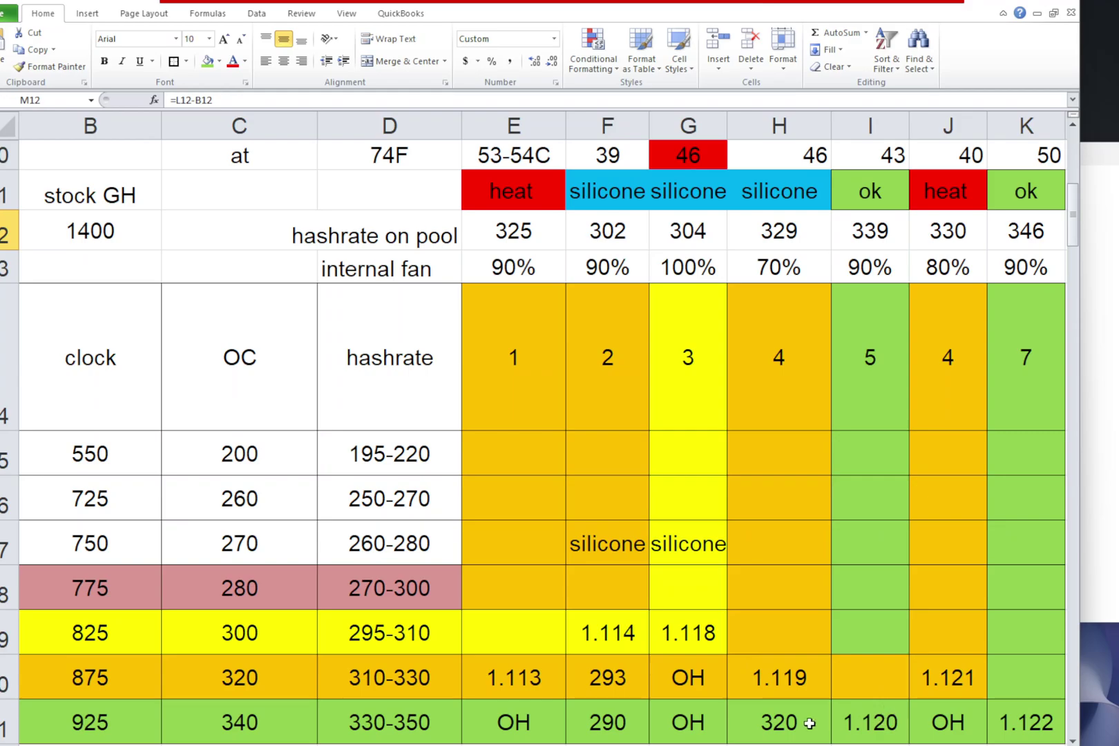
click(961, 722)
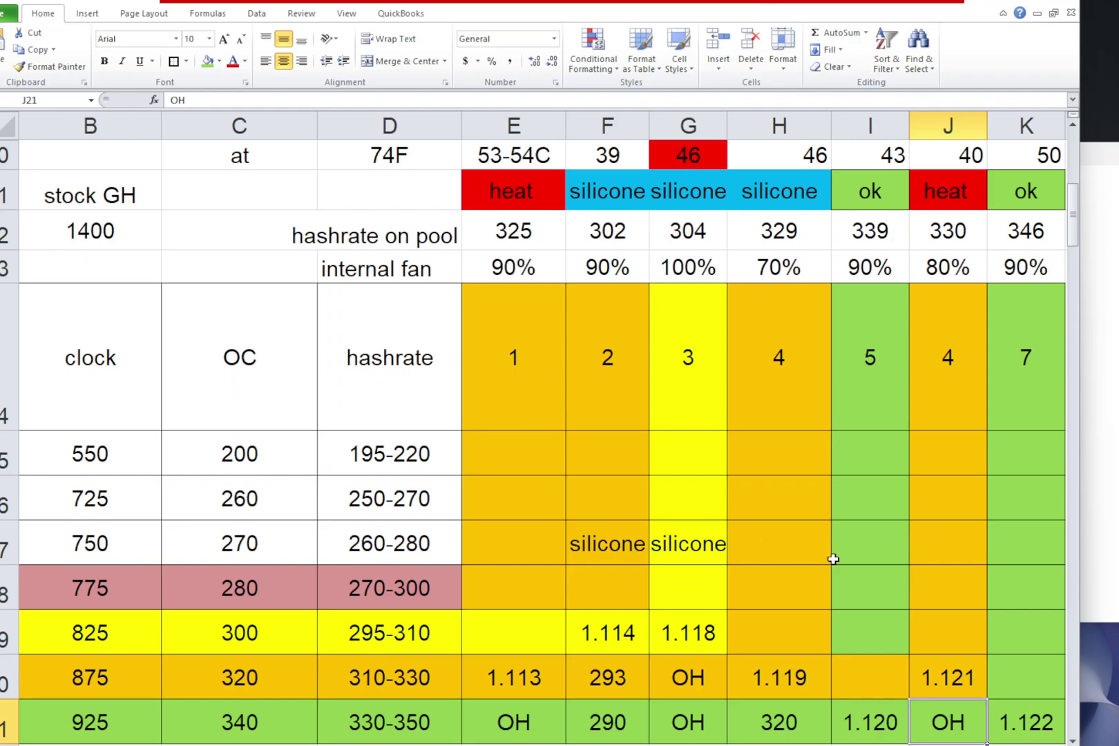
click(947, 677)
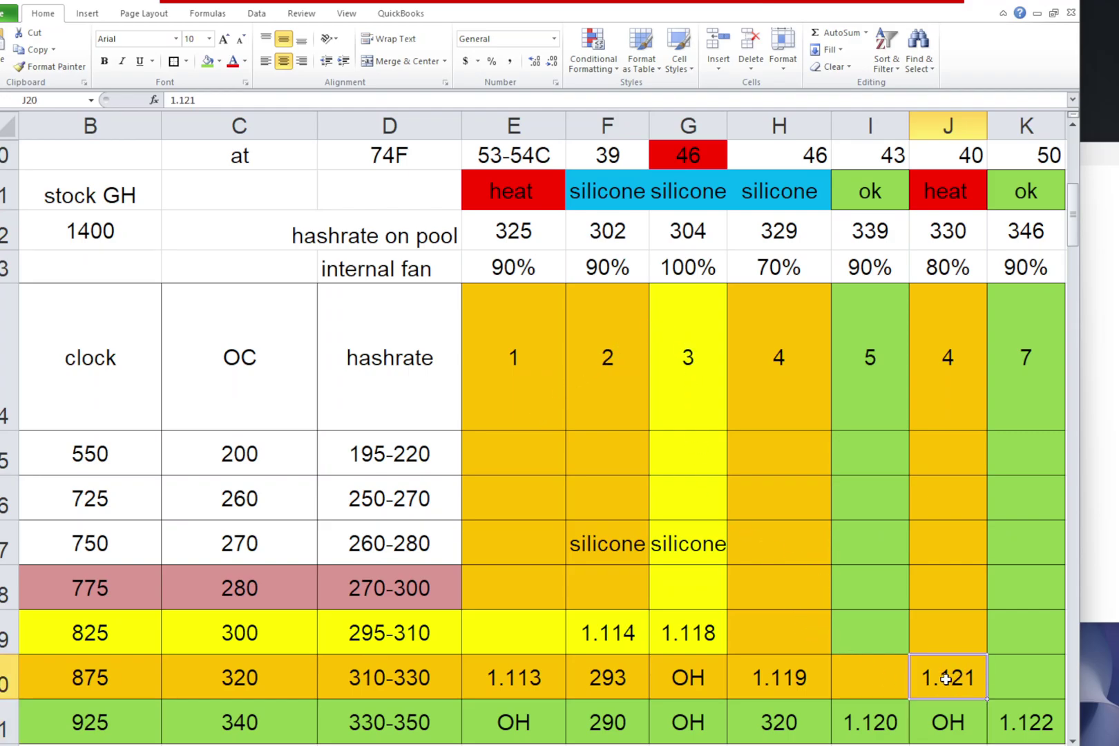
click(1045, 733)
click(962, 680)
click(872, 727)
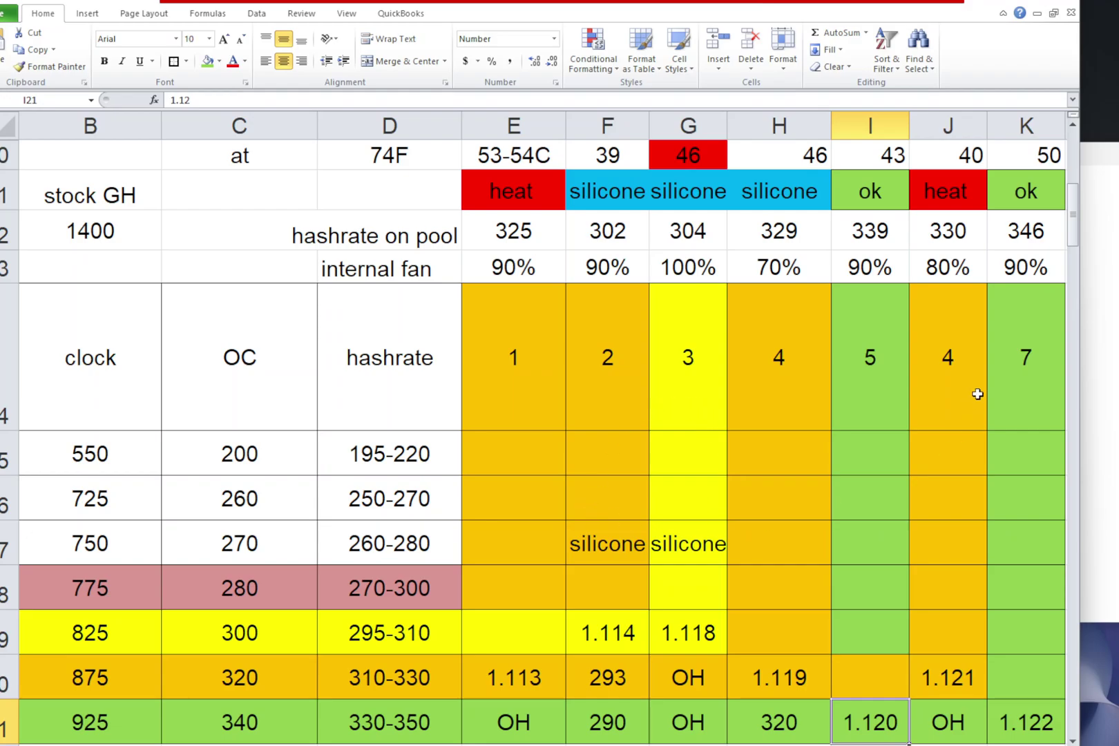
drag(956, 195, 948, 730)
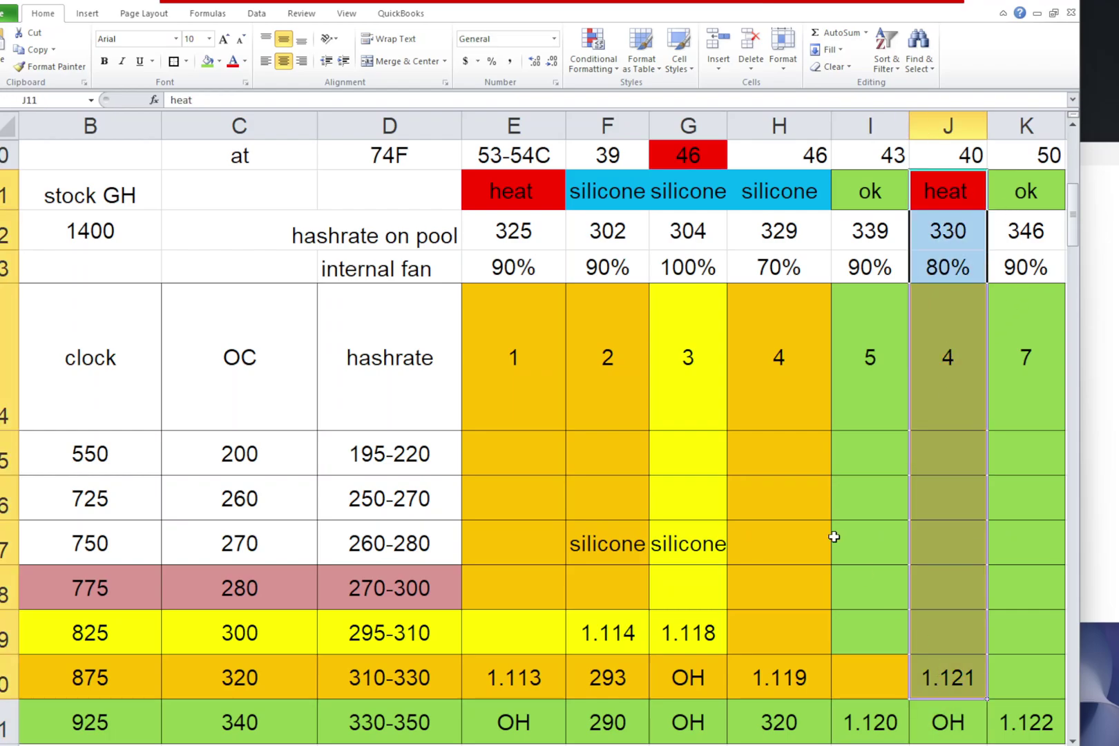
click(688, 159)
drag(688, 160, 674, 714)
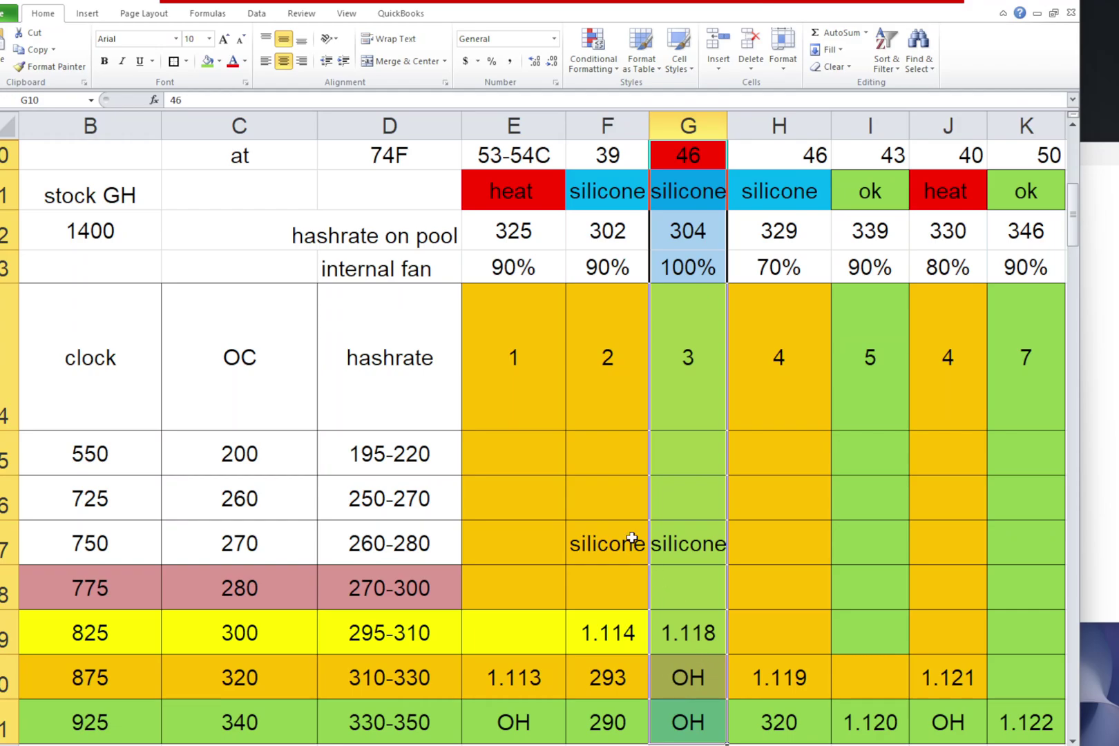
click(601, 473)
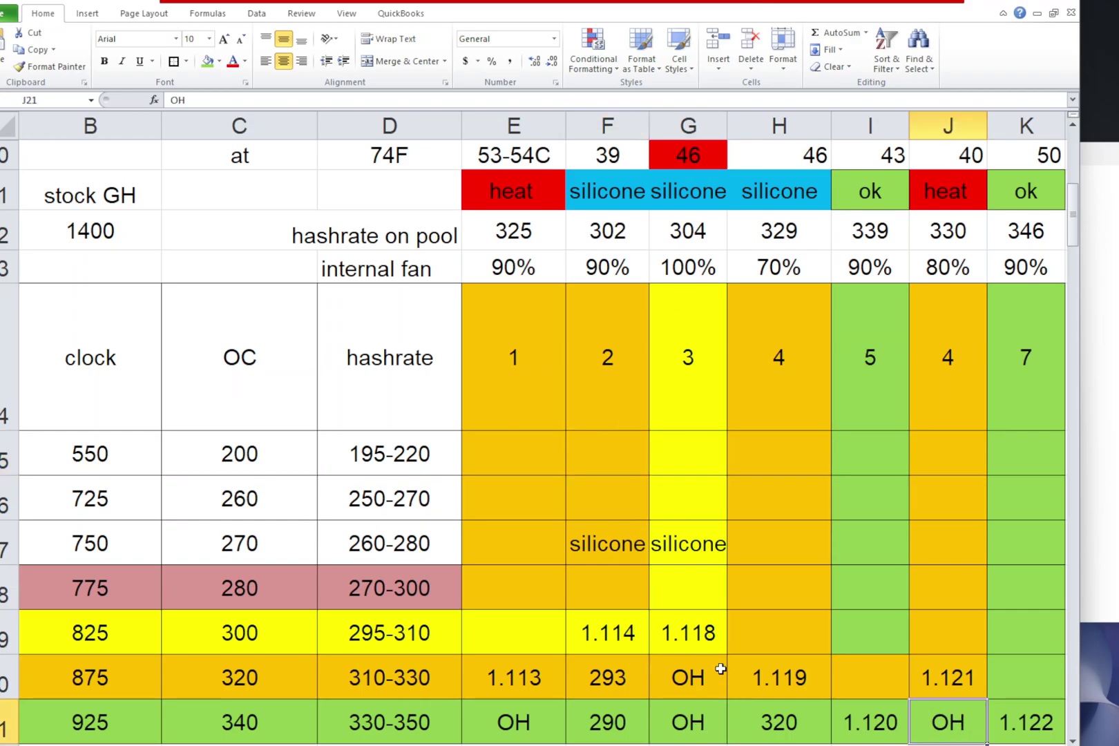
click(699, 675)
click(698, 712)
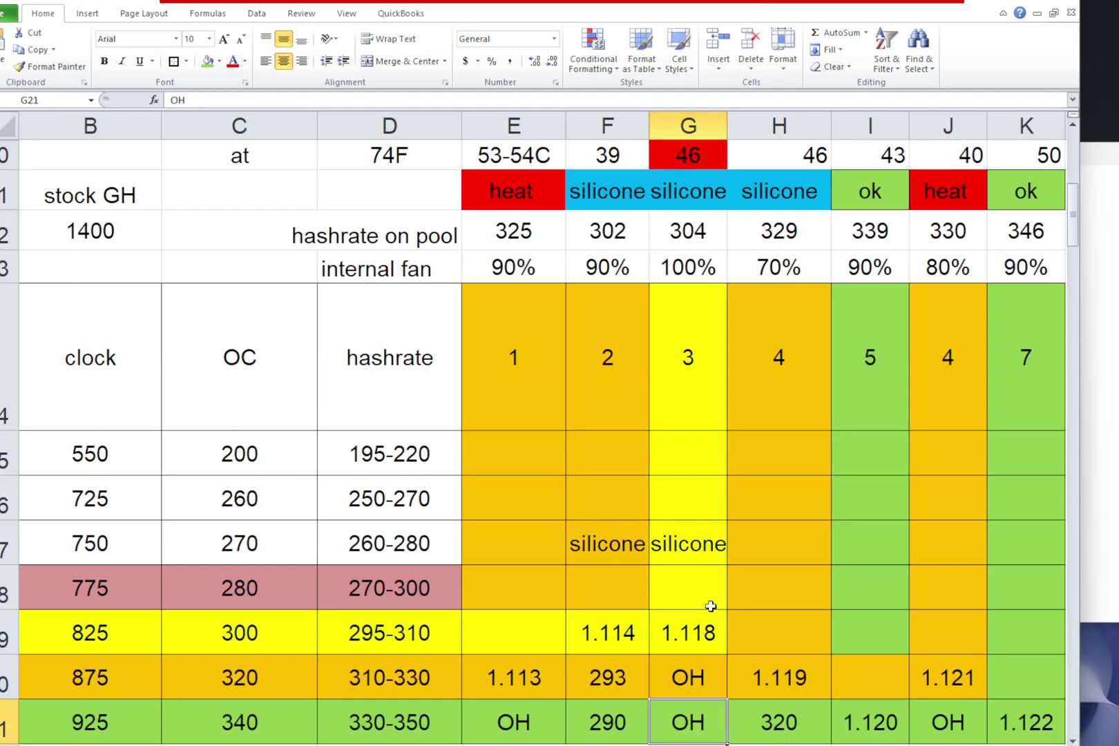